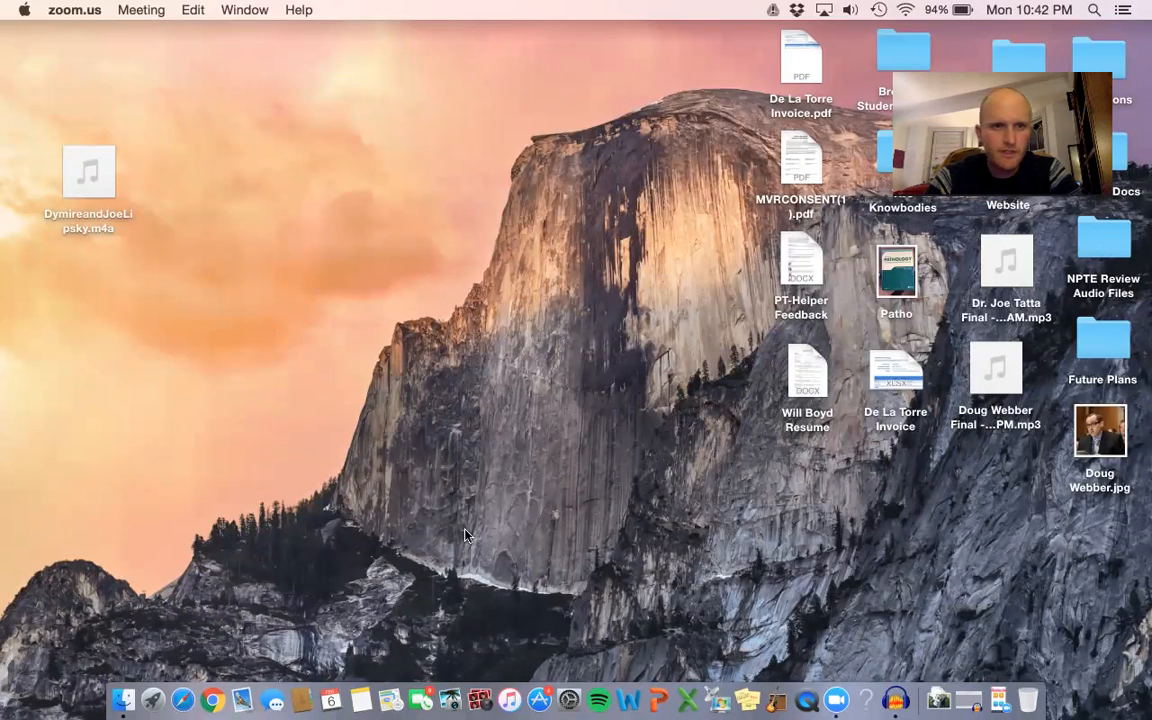
# Bring up the running Audacity session from the desktop and quit the program.
pyautogui.click(898, 702)
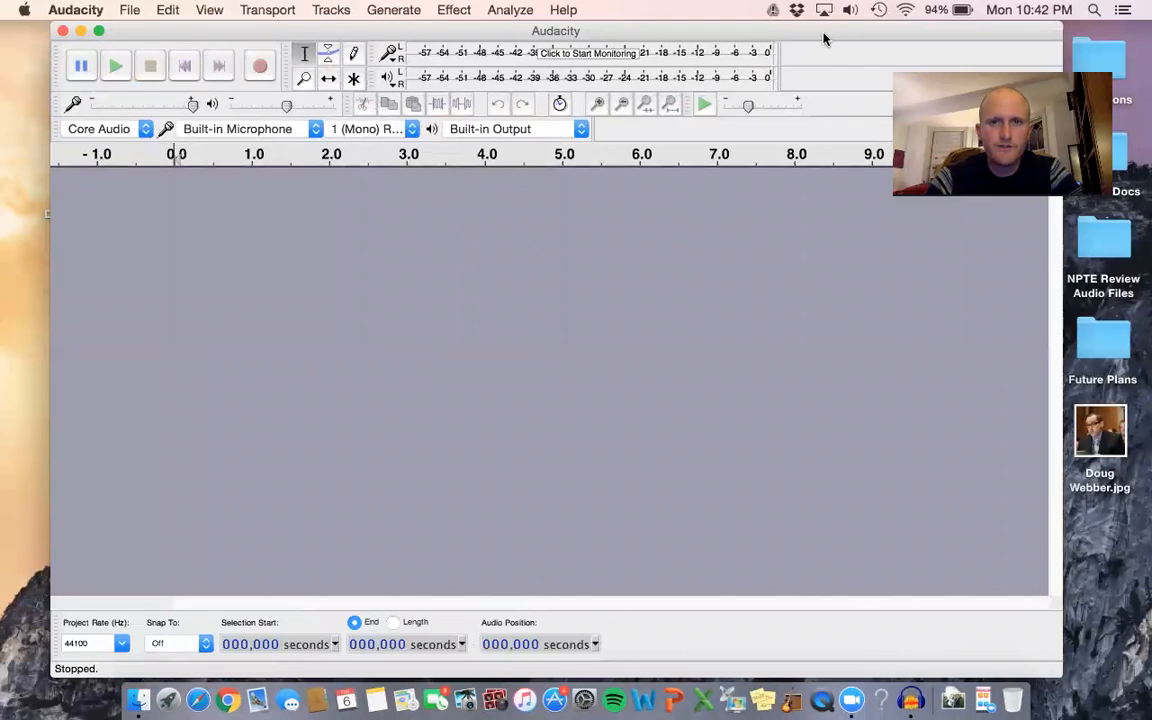
pyautogui.moveTo(823, 36); pyautogui.dragTo(812, 31)
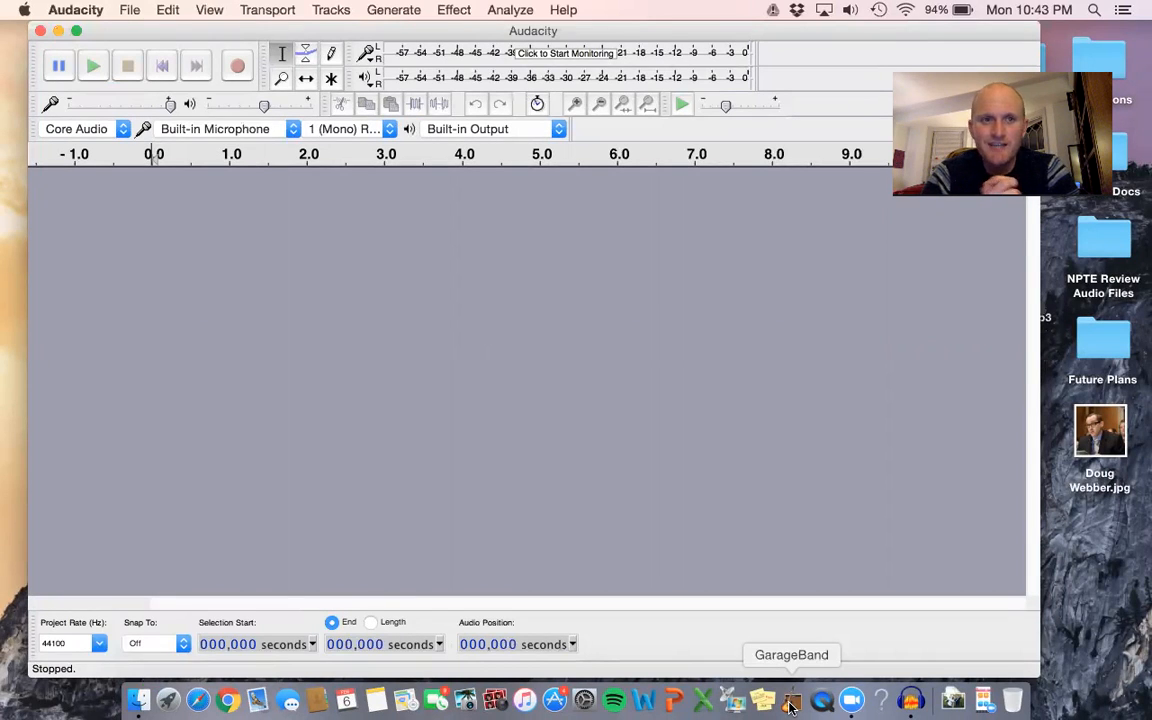
pyautogui.click(62, 10)
pyautogui.click(97, 180)
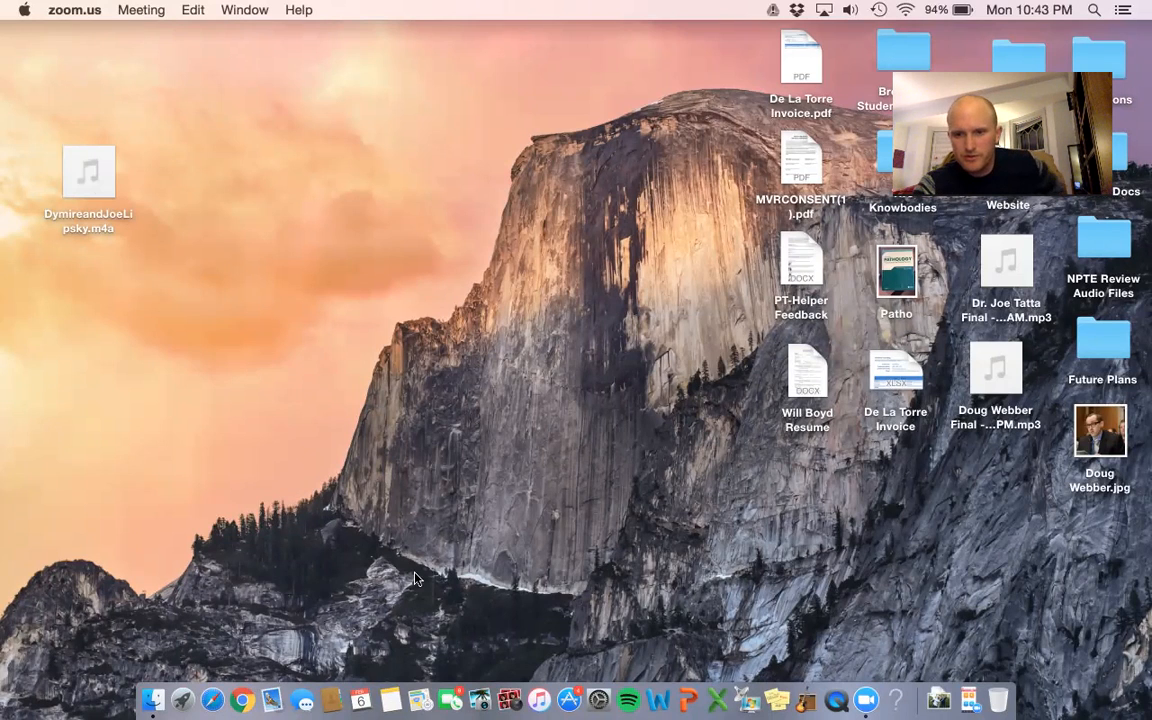
# Search the Mac for Audacity and relaunch it from the top result.
pyautogui.click(941, 700)
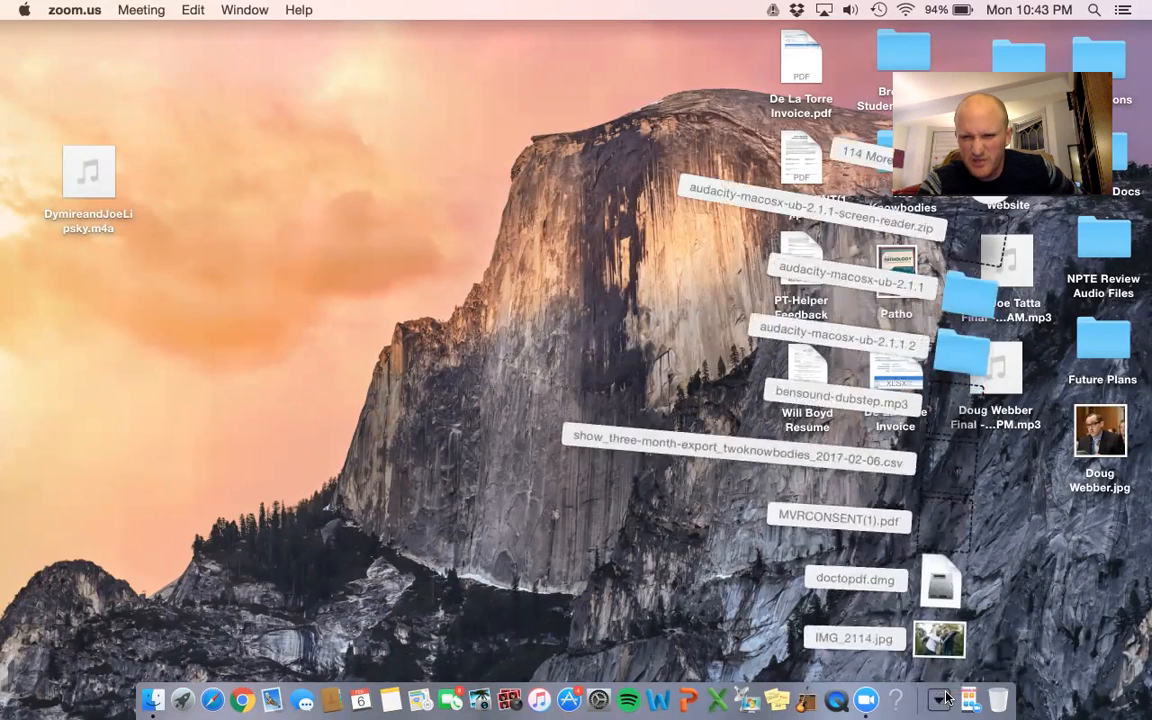
pyautogui.click(1043, 607)
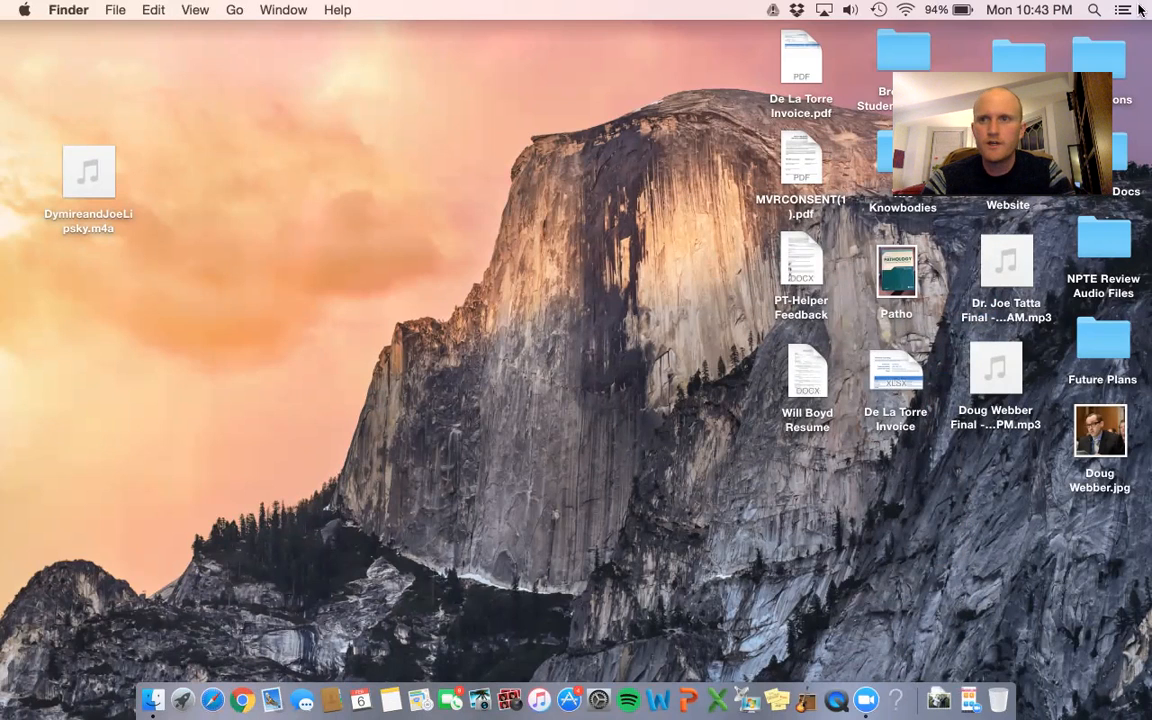
pyautogui.click(1097, 10)
pyautogui.write('auda')
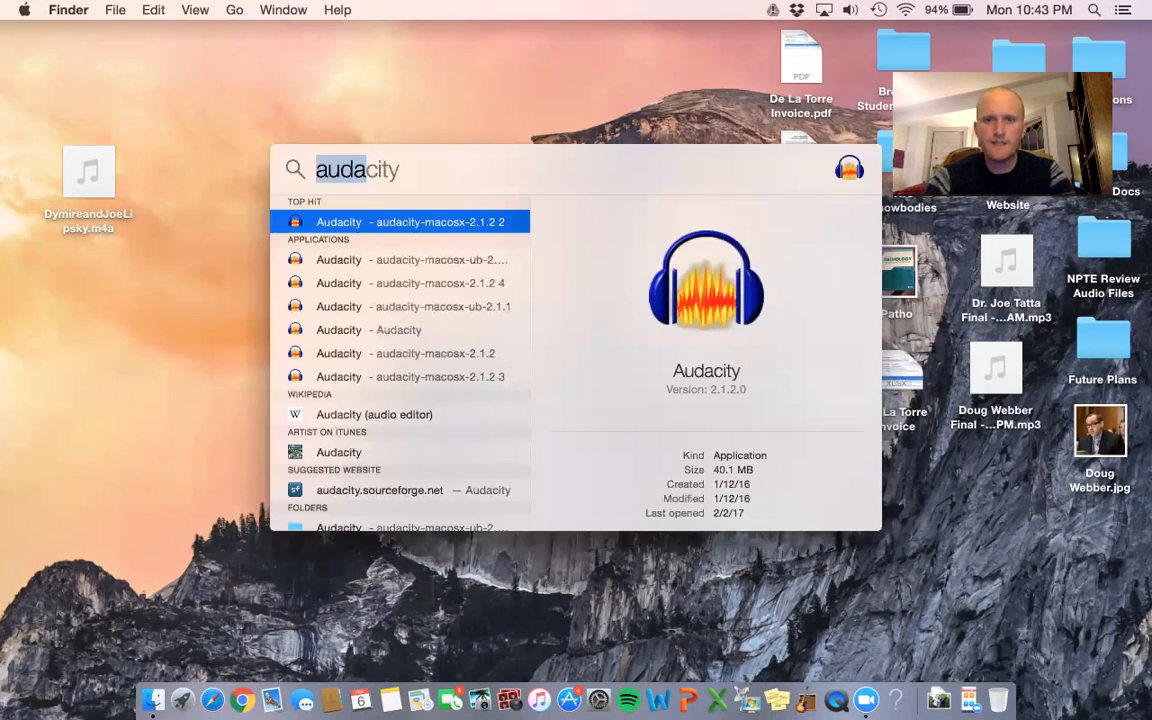
pyautogui.press('Return')
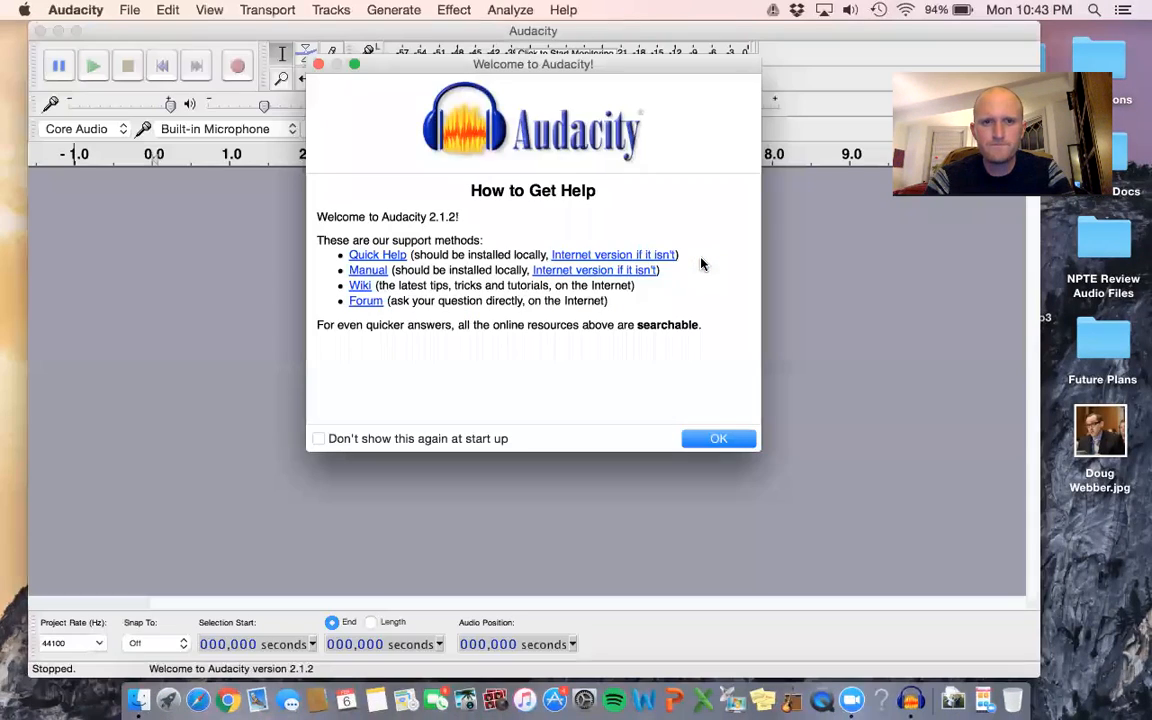
# Dismiss the welcome window and set the recording device to USB PnP Device(Echo-058).
pyautogui.click(317, 65)
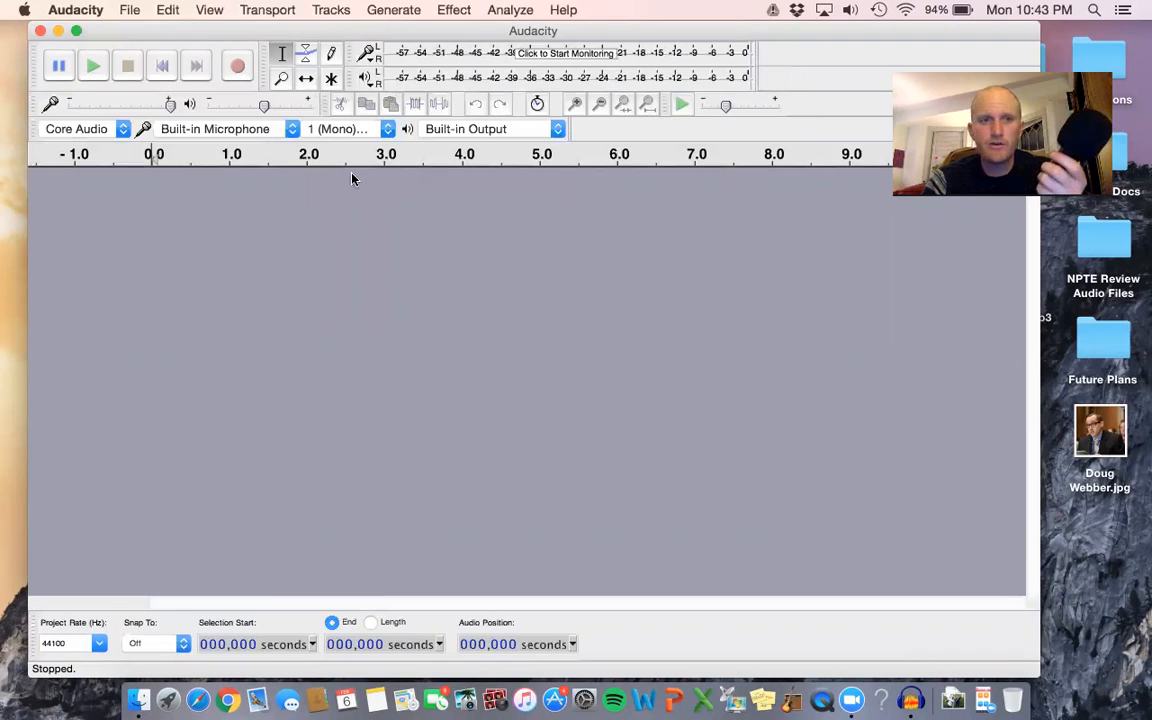
pyautogui.click(292, 128)
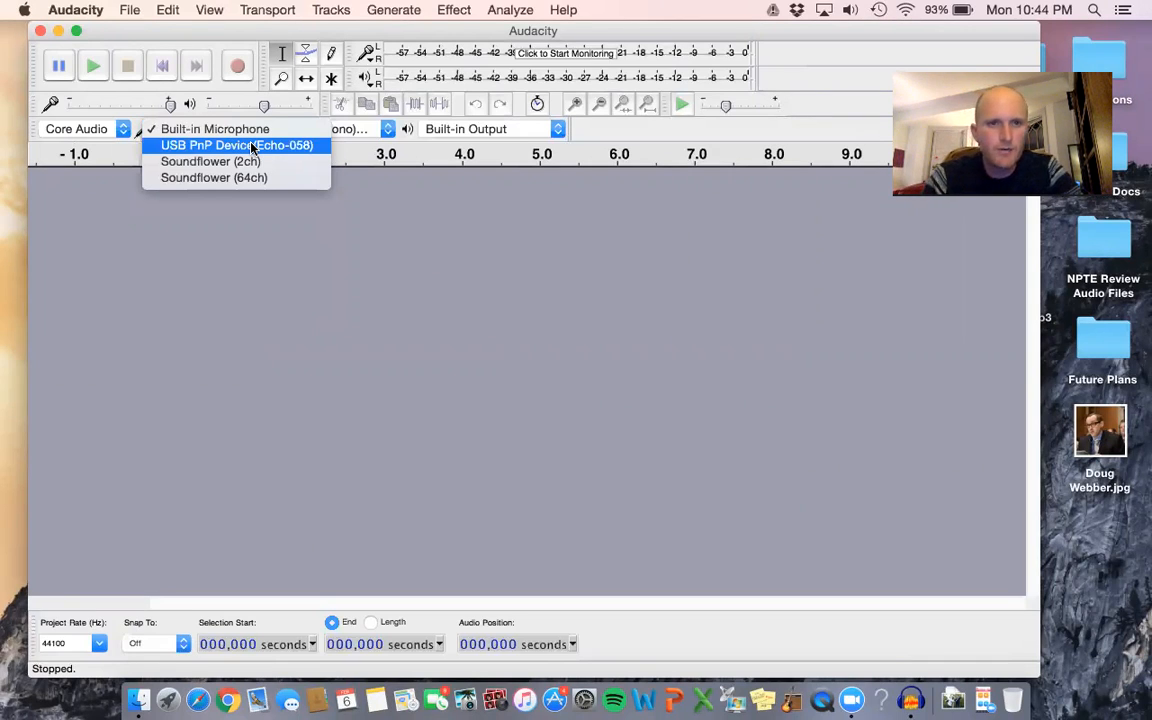
pyautogui.click(252, 147)
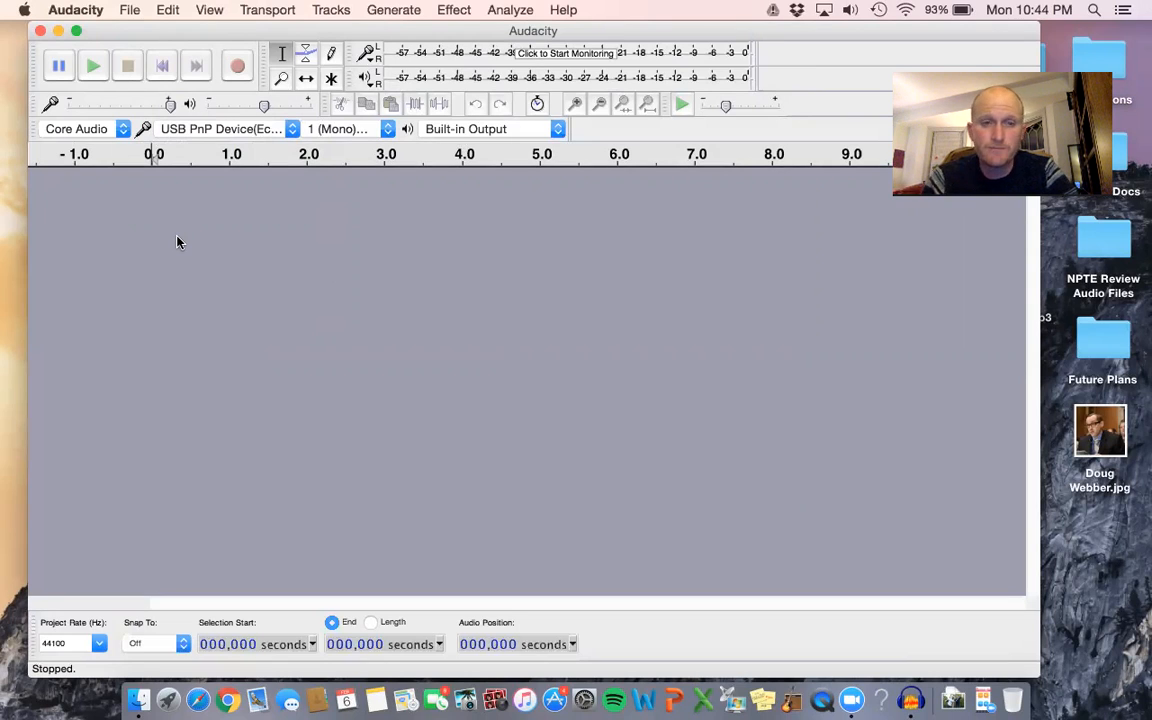
# Open the preferences and check the available recording device and channel options for Devices.
pyautogui.click(96, 10)
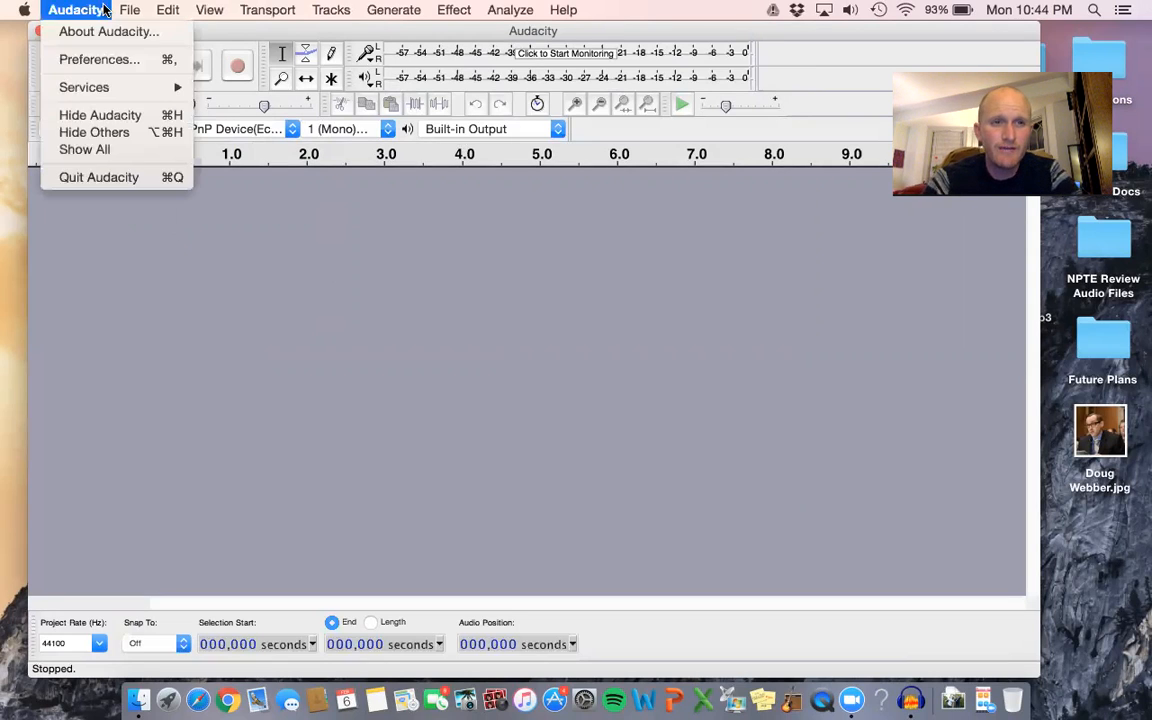
pyautogui.click(110, 62)
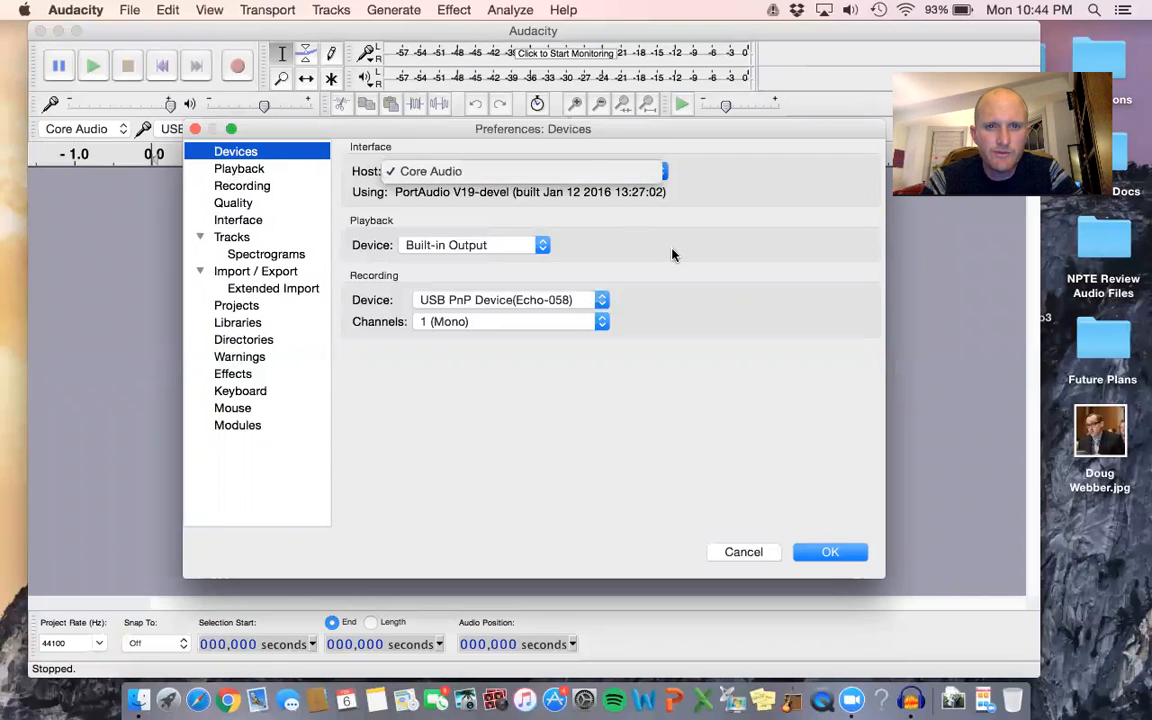
pyautogui.click(603, 300)
pyautogui.click(607, 298)
pyautogui.click(599, 324)
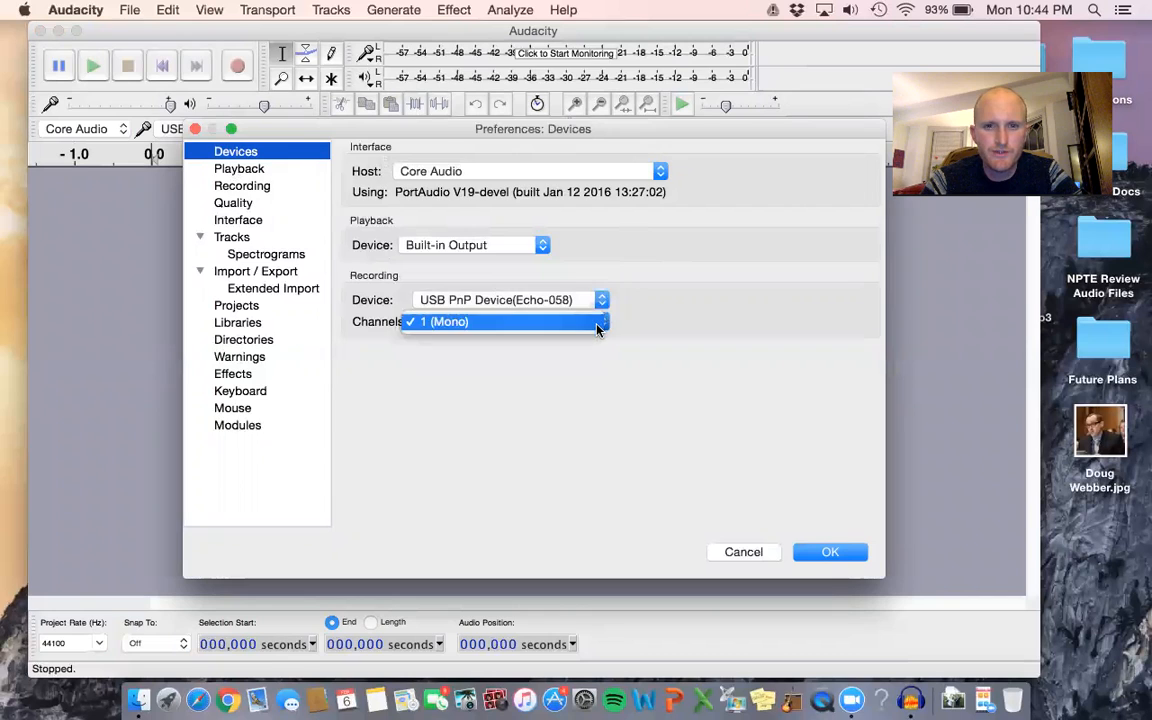
pyautogui.click(597, 328)
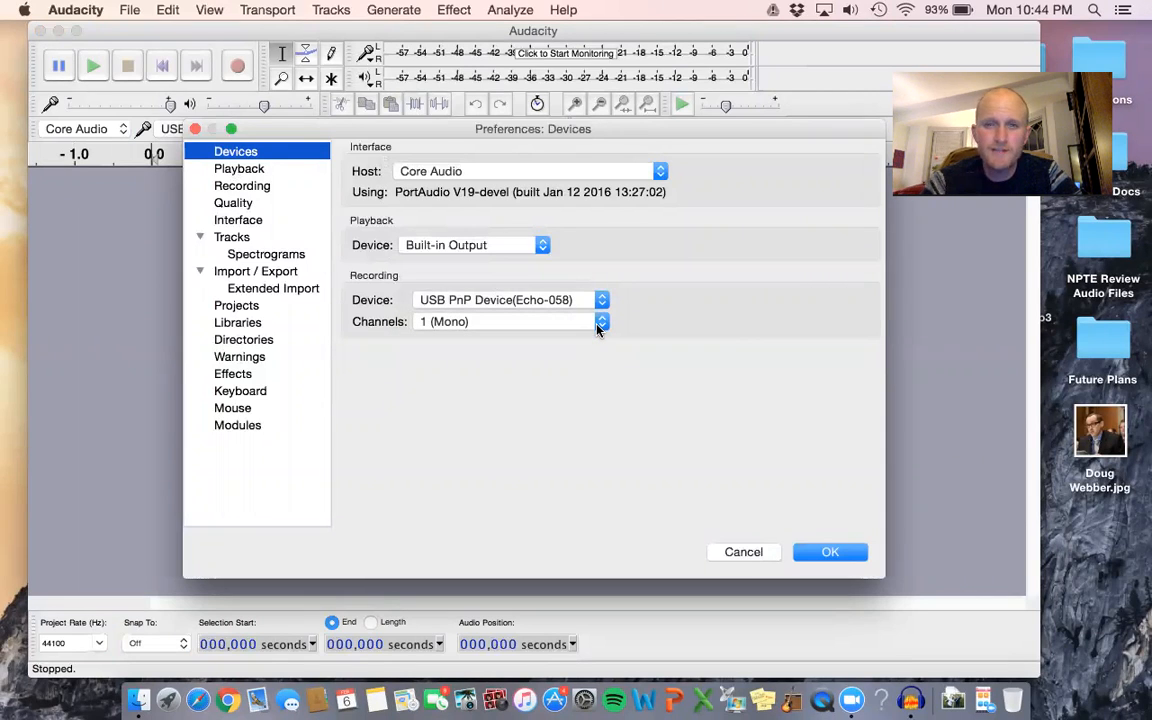
# Review the Playback, Quality, Recording and Tracks preferences and cancel out of the preferences.
pyautogui.click(222, 168)
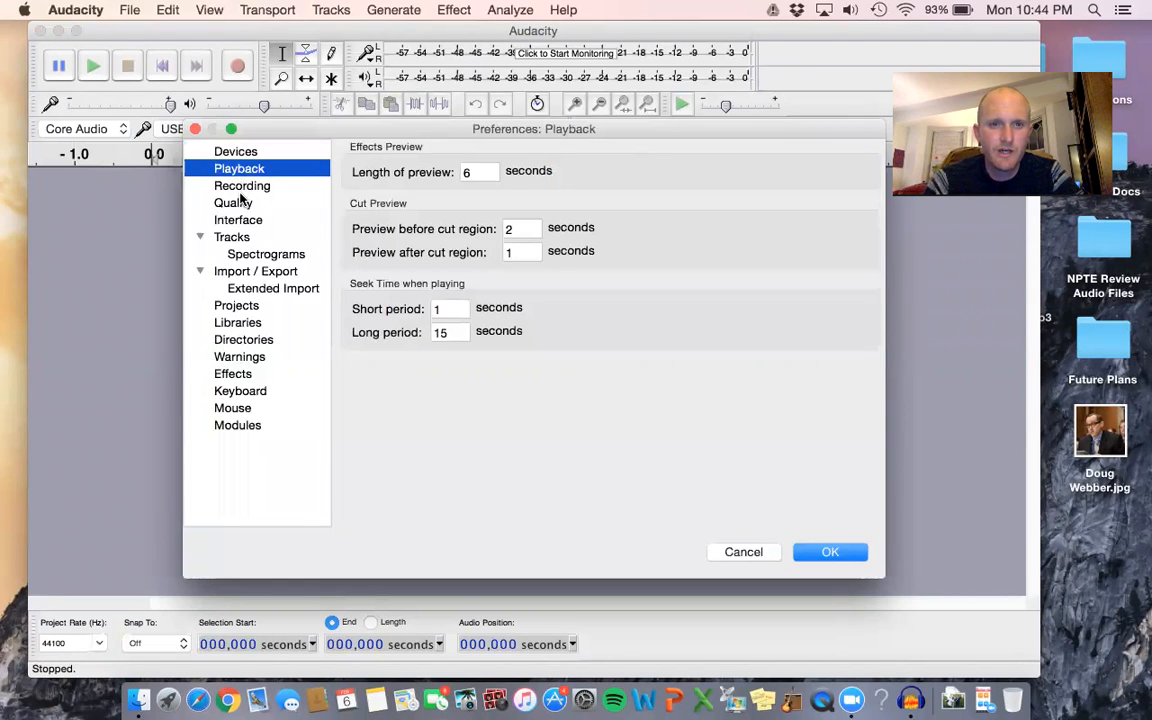
pyautogui.click(228, 203)
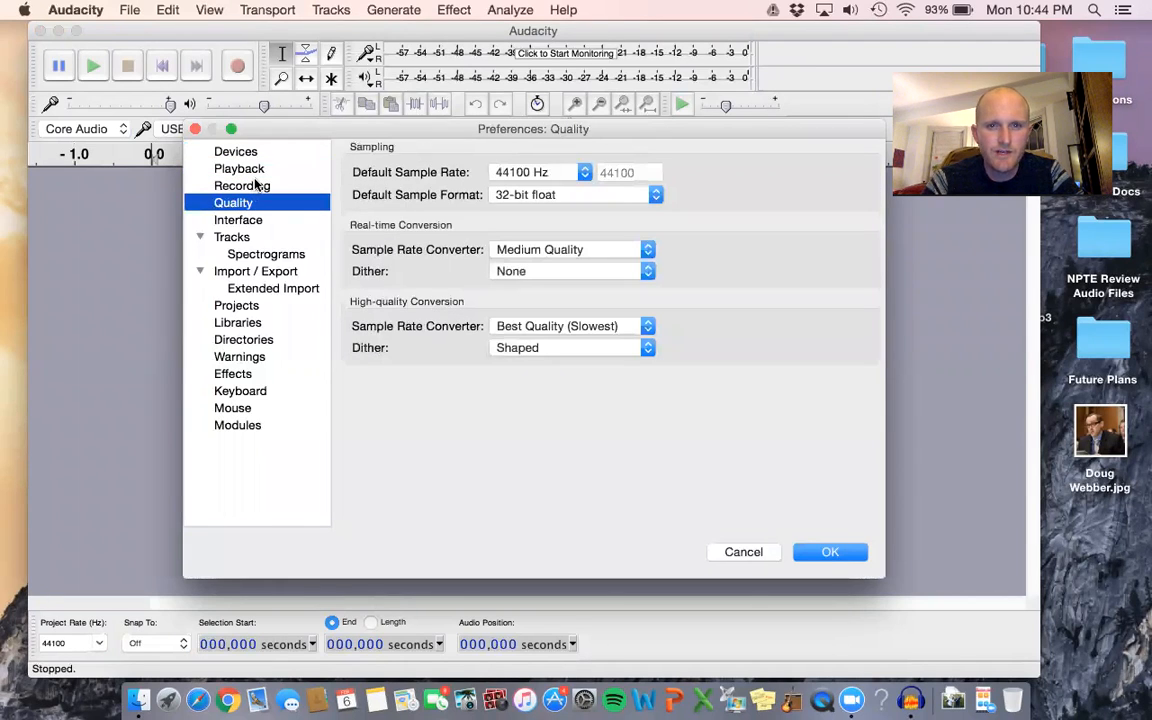
pyautogui.click(256, 185)
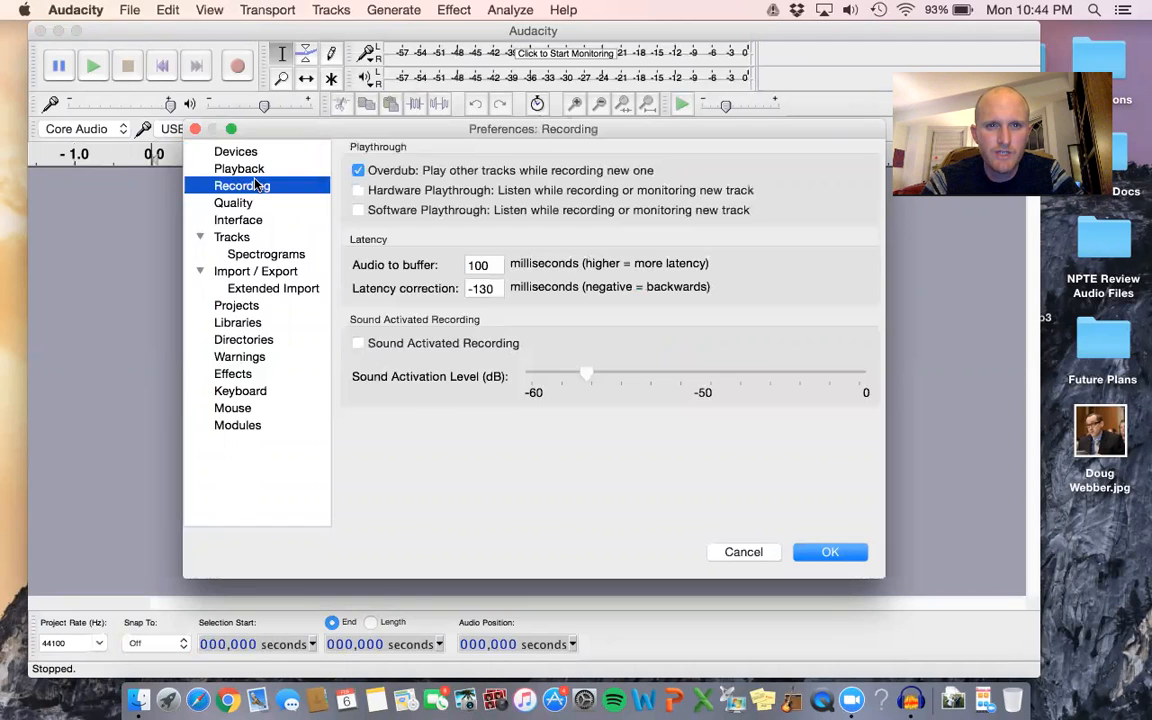
pyautogui.click(250, 241)
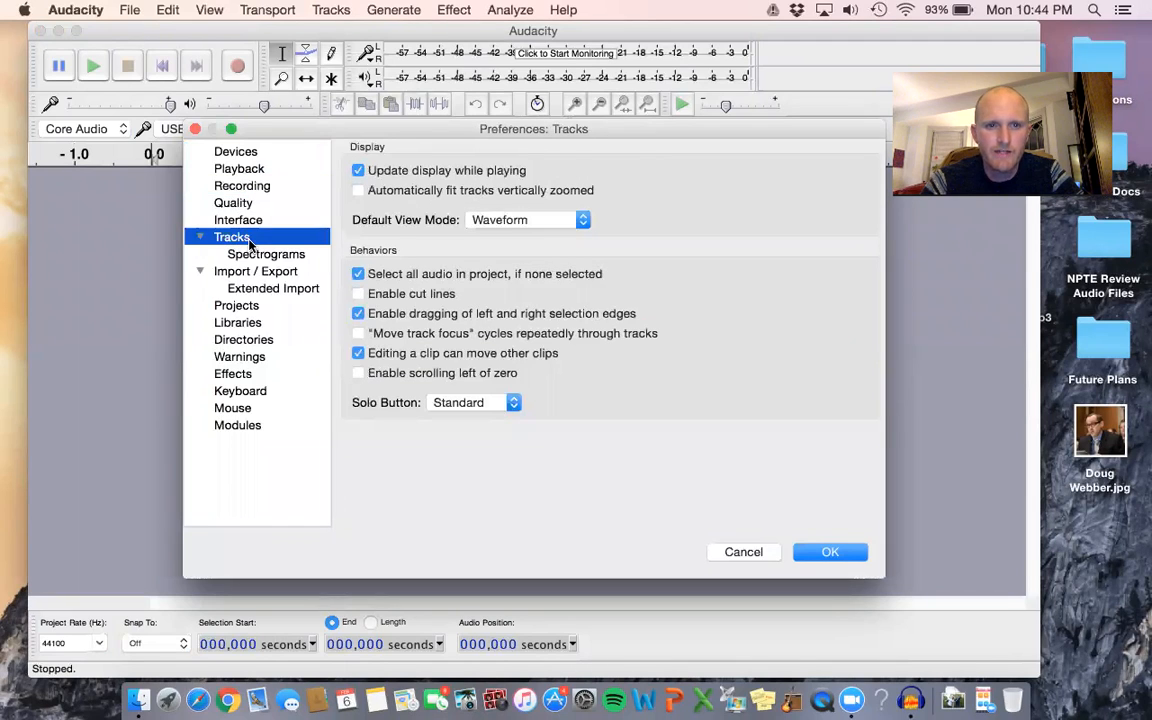
pyautogui.click(743, 552)
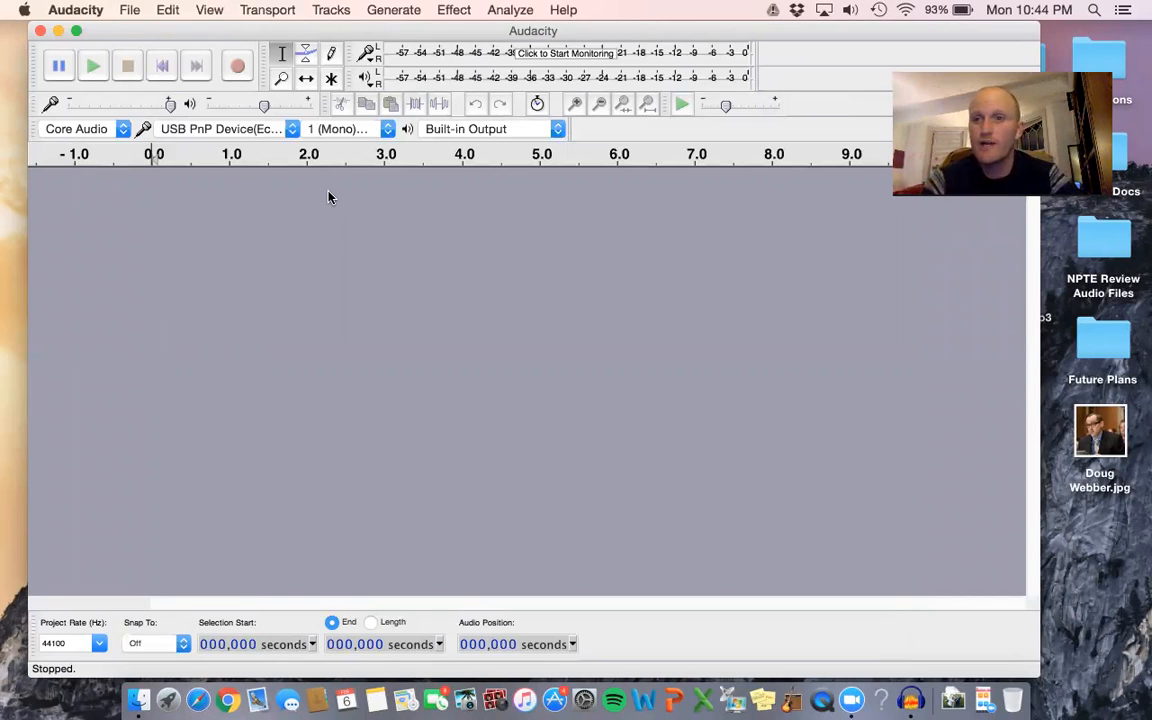
# Record about 51 seconds of speech from the USB microphone onto a new mono track.
pyautogui.click(236, 67)
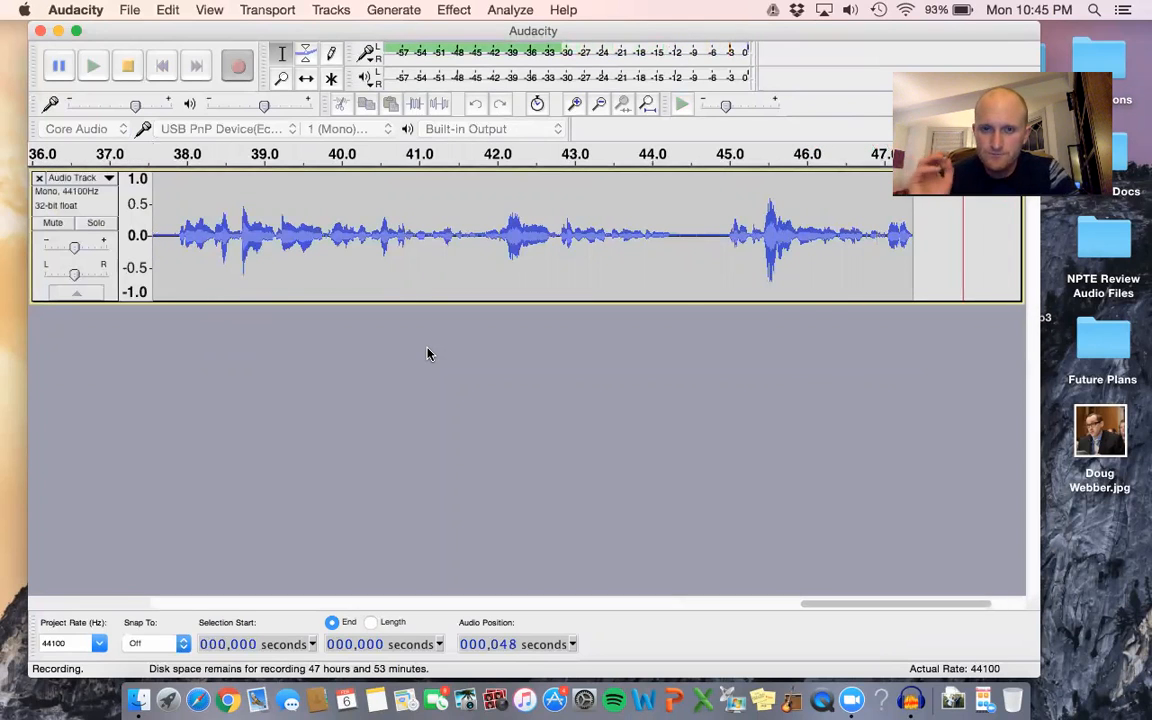
pyautogui.click(129, 68)
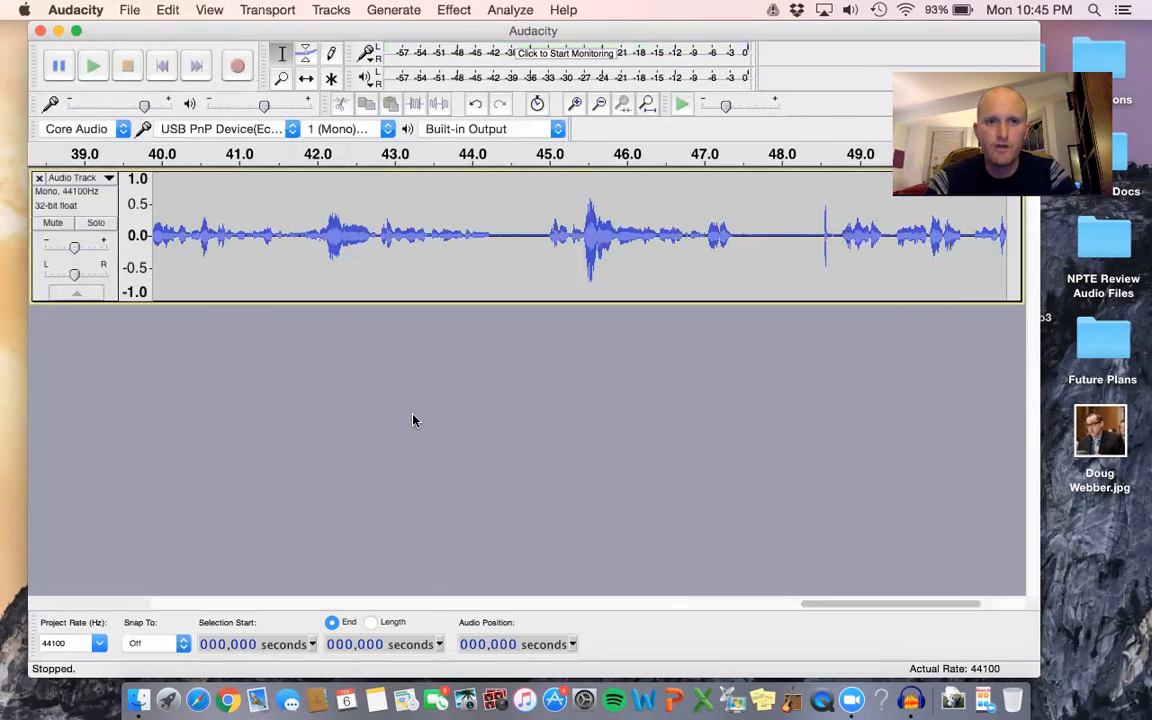
# Play the recording back from the start, raise the playback volume to maximum, and stop after about 9 seconds.
pyautogui.click(163, 69)
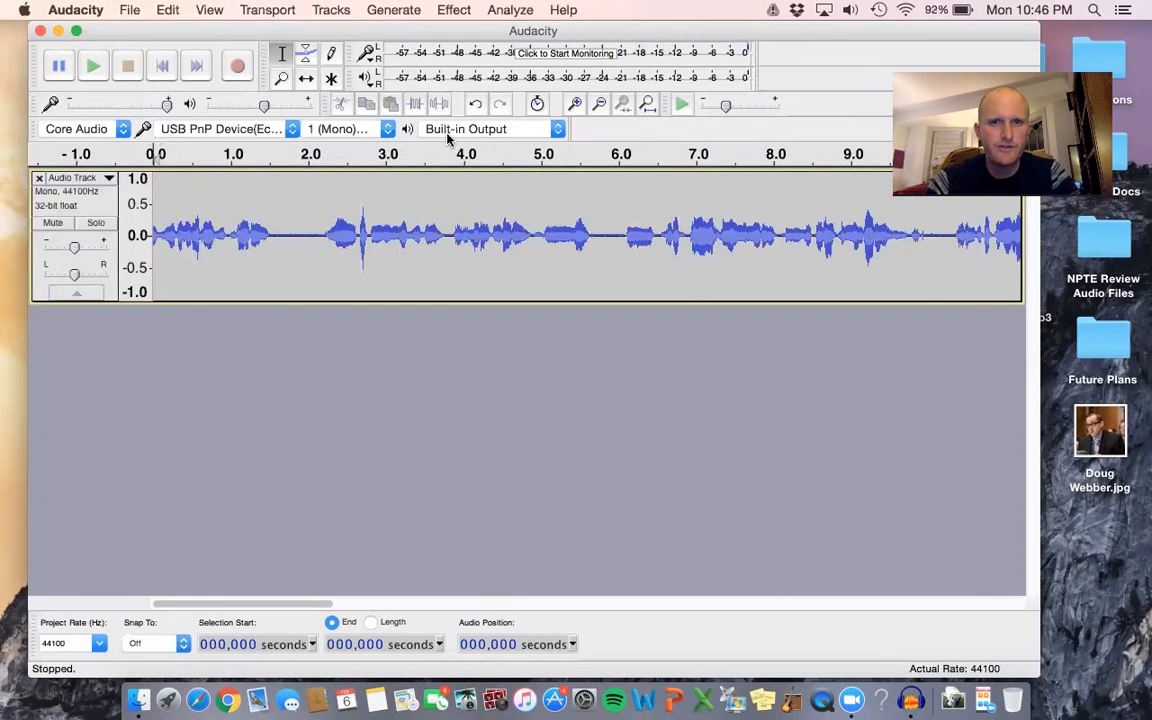
pyautogui.click(152, 152)
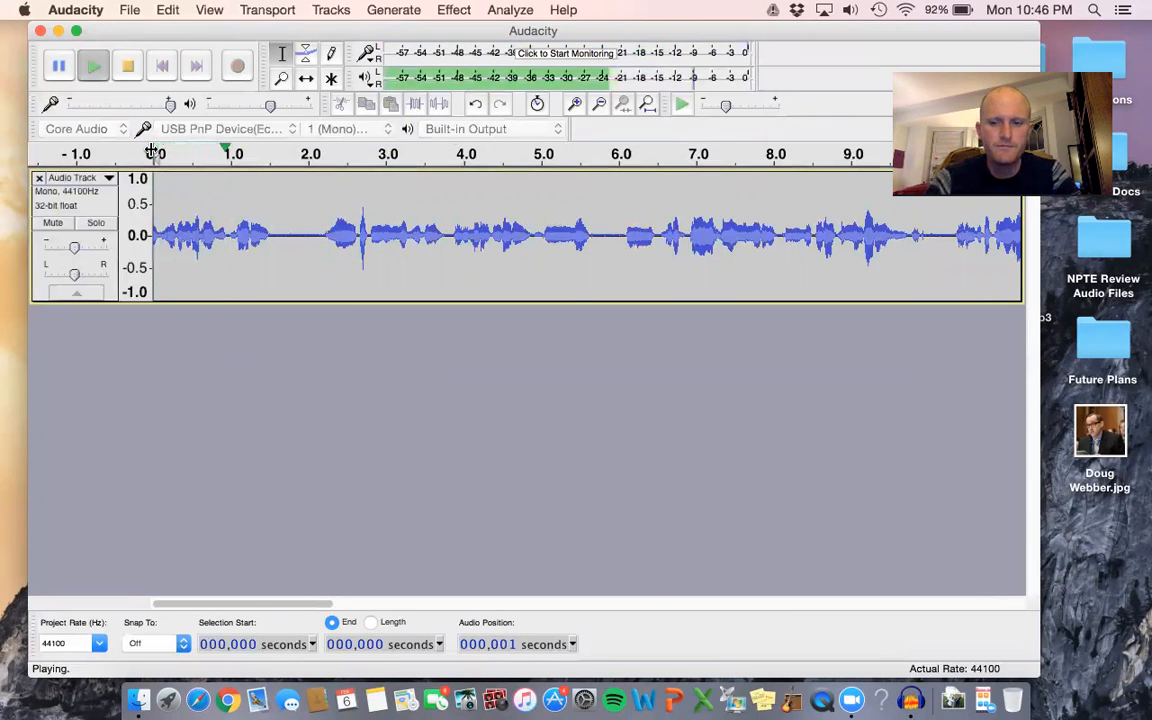
pyautogui.press('XF86AudioRaiseVolume')
pyautogui.press('XF86AudioRaiseVolume')
pyautogui.press('XF86AudioRaiseVolume')
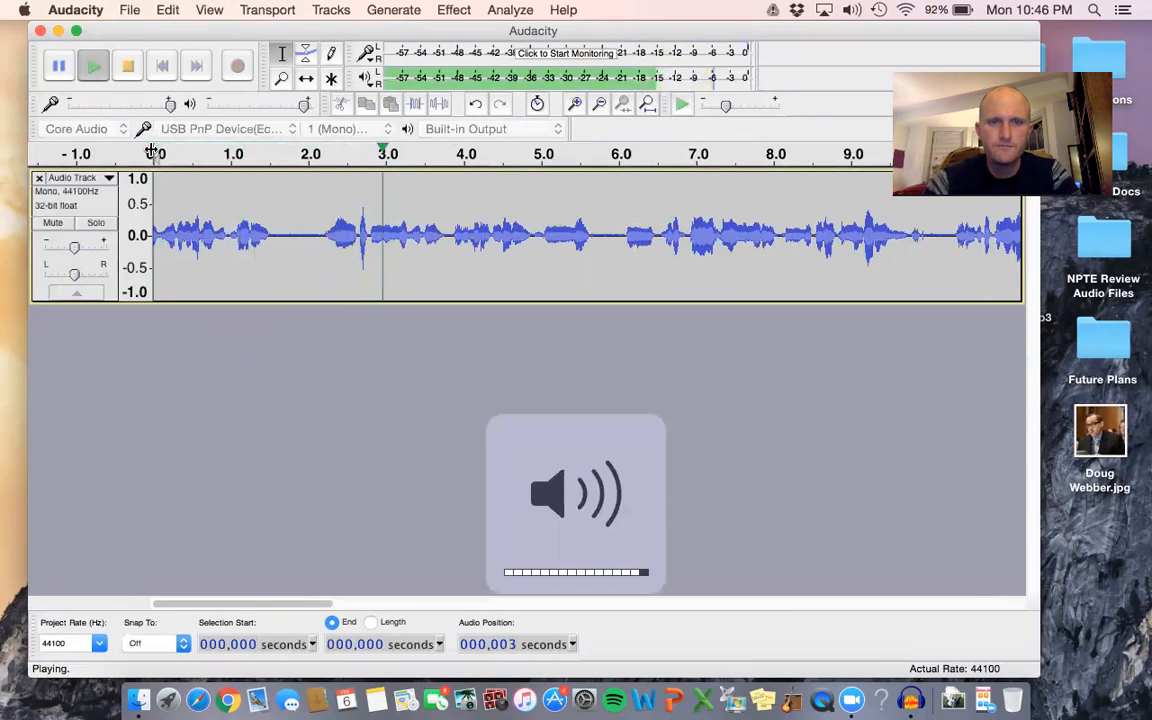
pyautogui.click(126, 66)
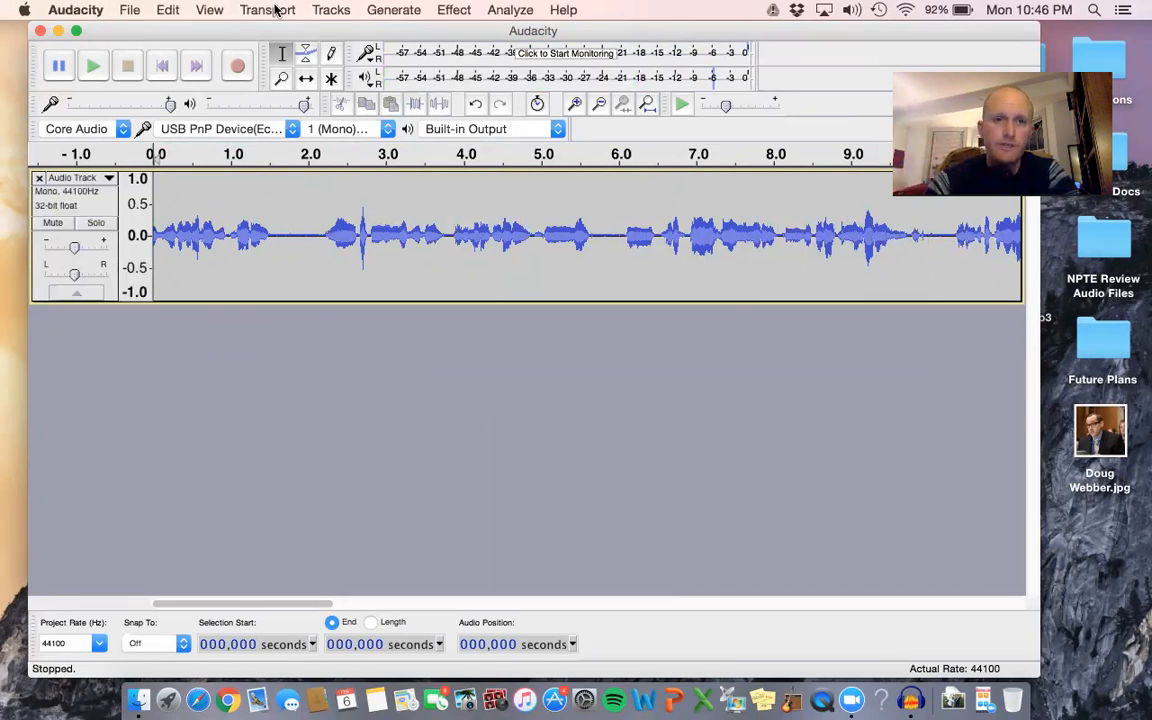
# Add a new mono track below the recording and place the cursor in it at about 2 seconds.
pyautogui.click(340, 10)
pyautogui.moveTo(541, 31)
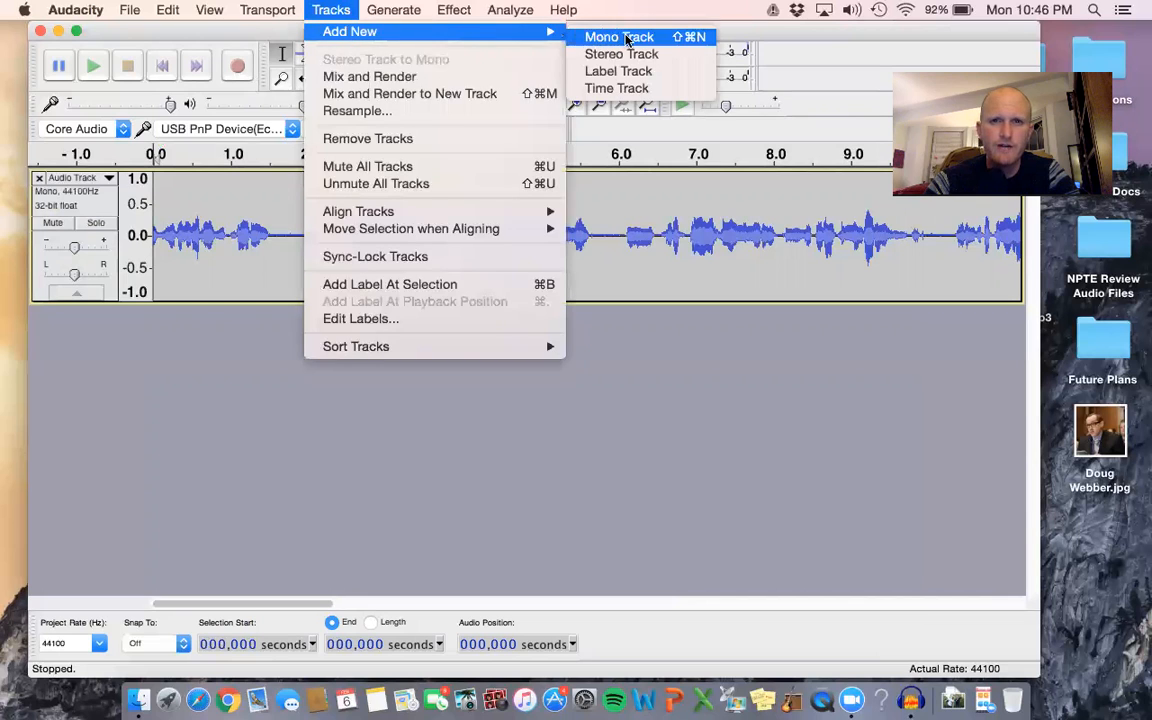
pyautogui.click(627, 38)
pyautogui.click(329, 362)
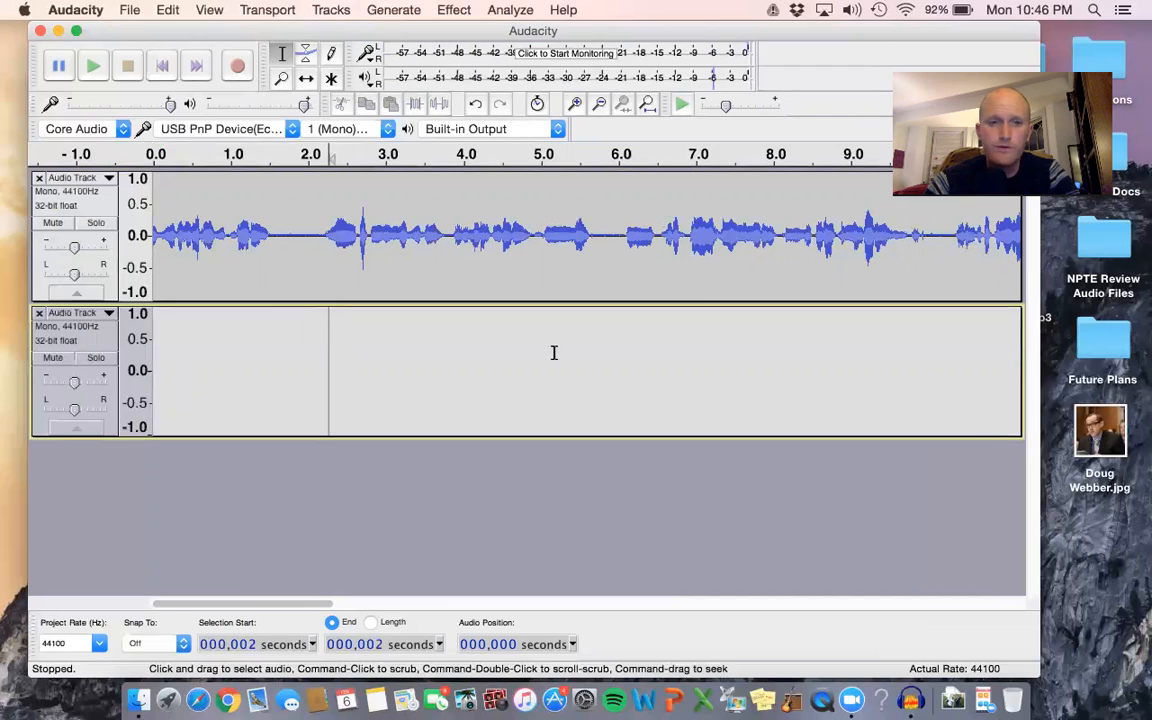
# Shift the recorded clip to start at about 4 seconds with the Time Shift tool and move it back to zero.
pyautogui.click(307, 80)
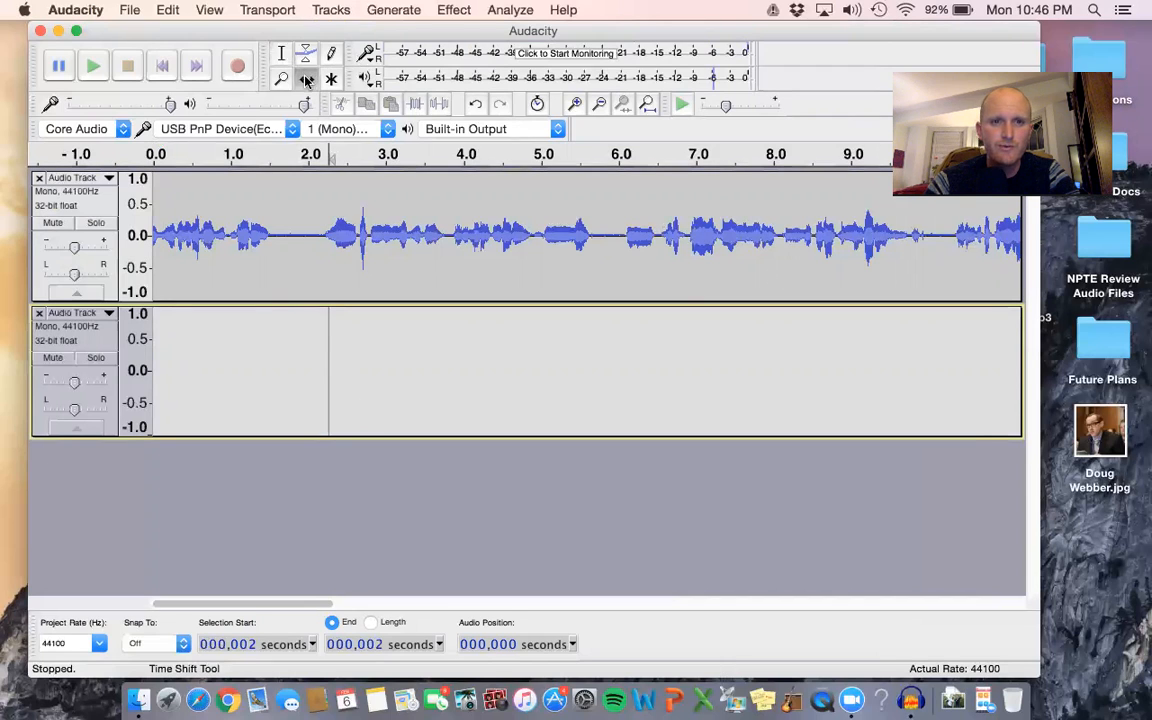
pyautogui.moveTo(570, 222); pyautogui.dragTo(884, 222)
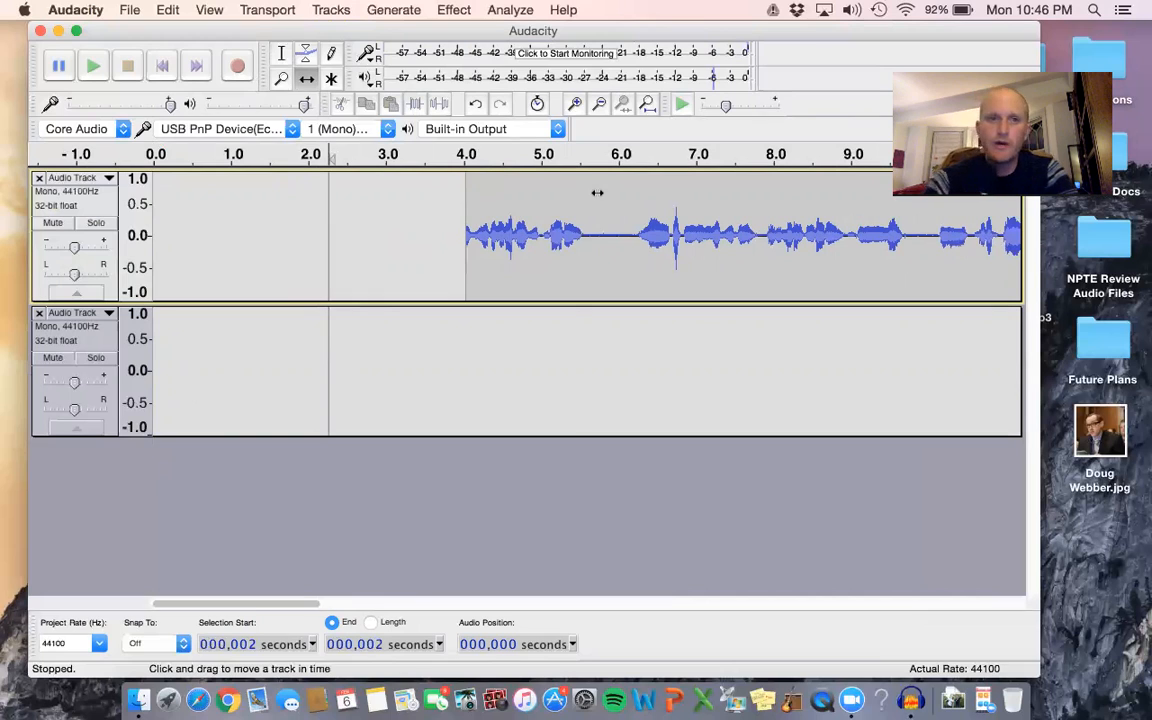
pyautogui.click(311, 84)
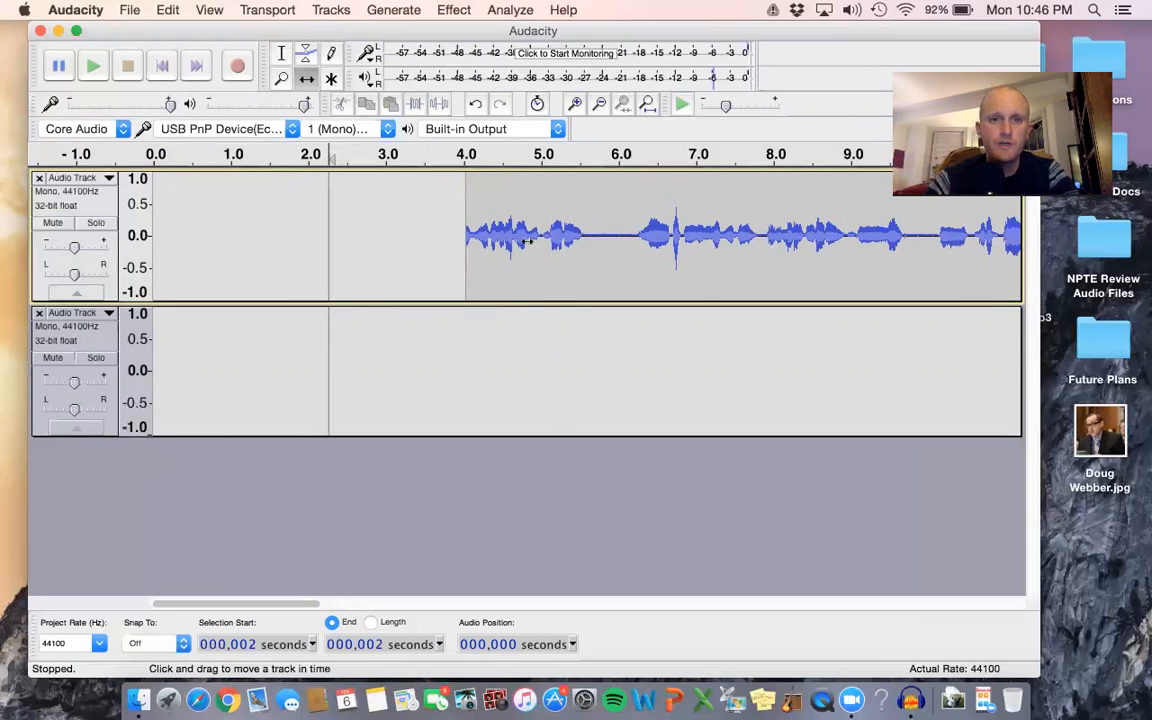
pyautogui.moveTo(266, 239); pyautogui.dragTo(190, 240)
pyautogui.moveTo(260, 237); pyautogui.dragTo(316, 237)
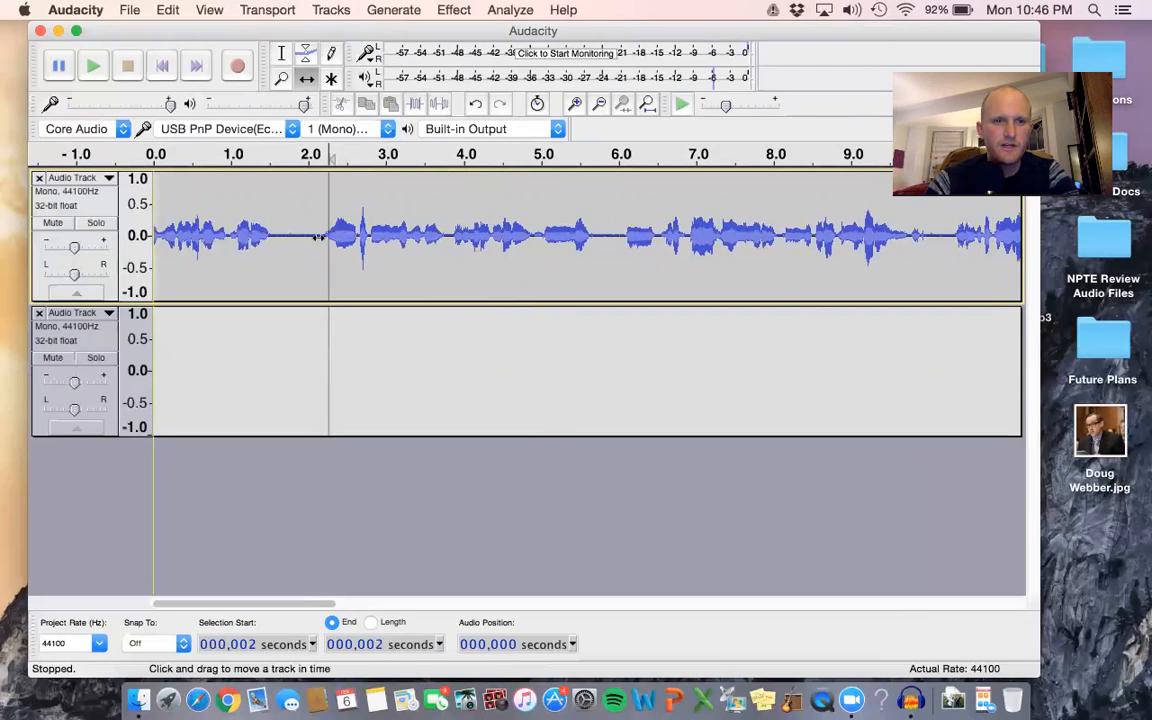
# Save the project to the Desktop as Trial 1, in the Audacity projects (*.aup) file type.
pyautogui.click(131, 10)
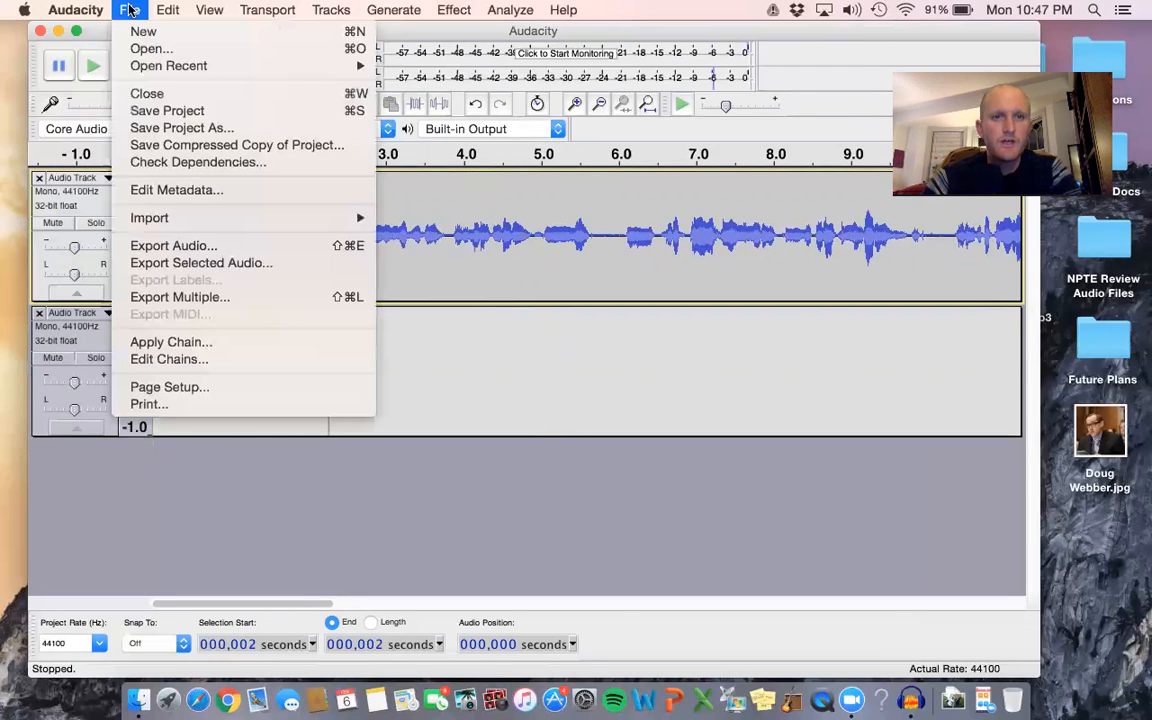
pyautogui.click(167, 127)
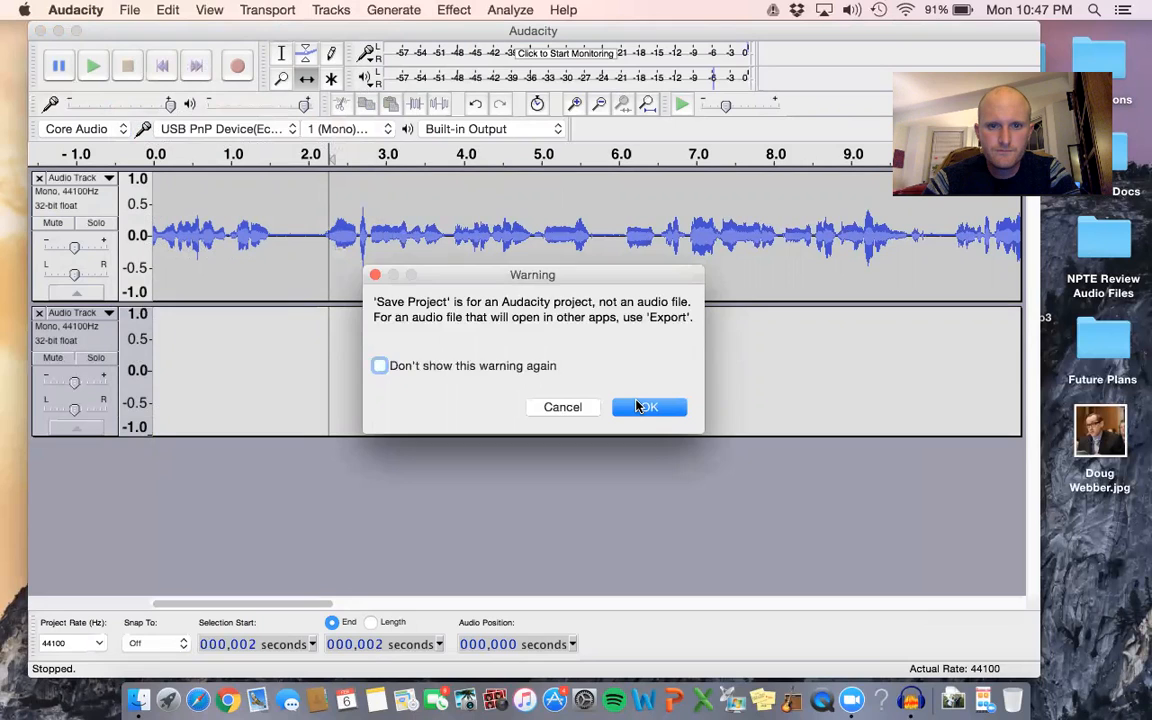
pyautogui.click(645, 407)
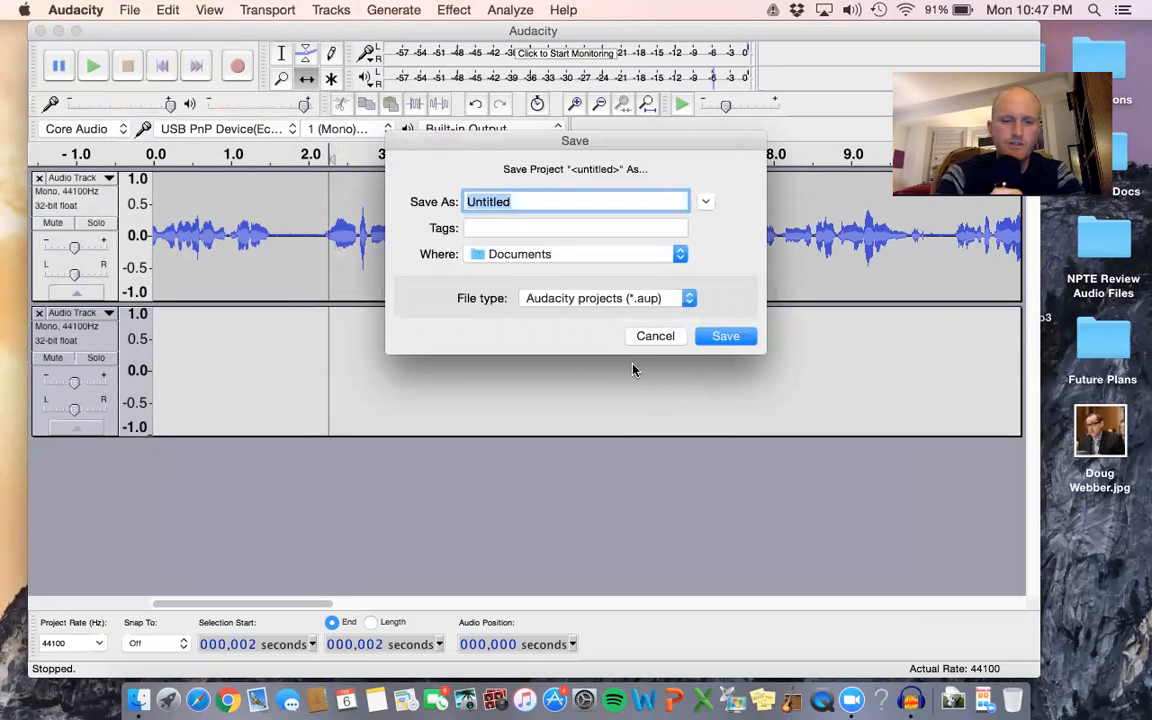
pyautogui.write('Trial 1')
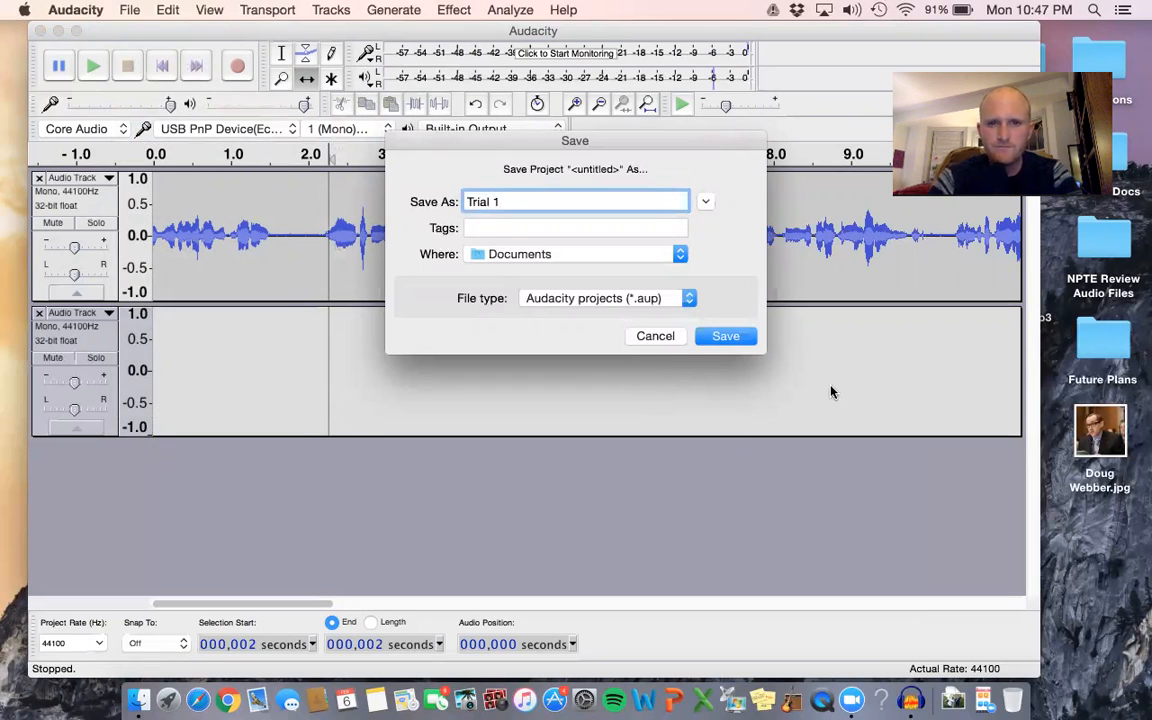
pyautogui.click(652, 257)
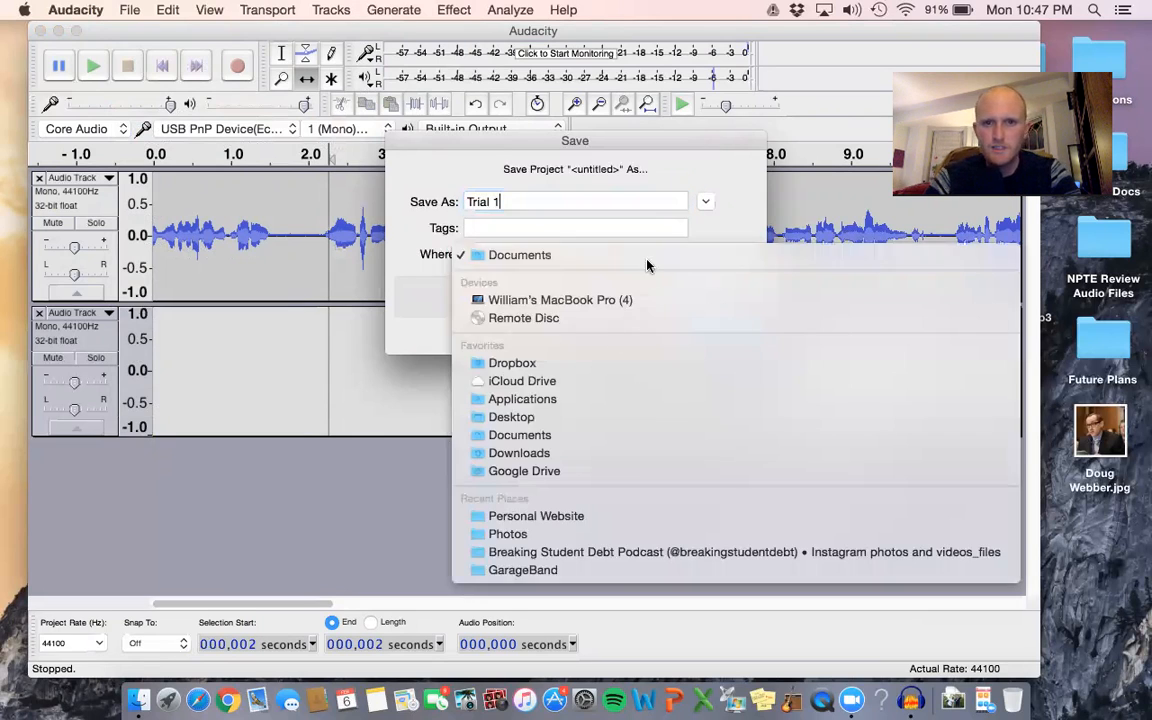
pyautogui.click(580, 417)
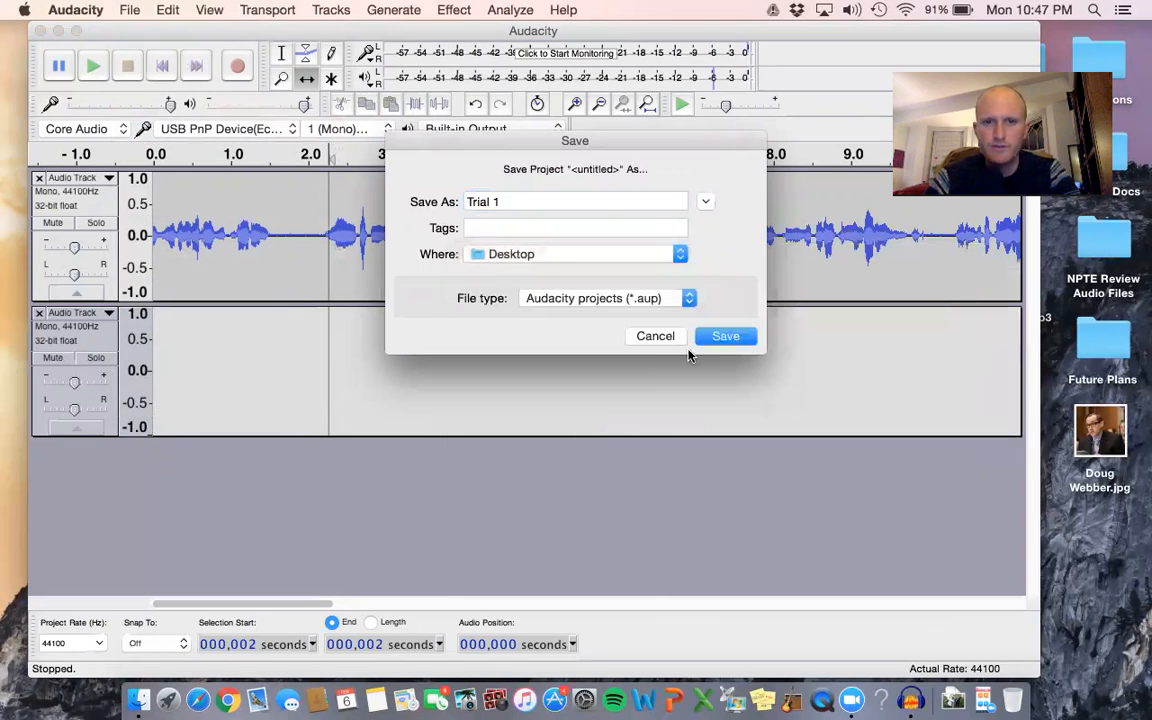
pyautogui.click(727, 336)
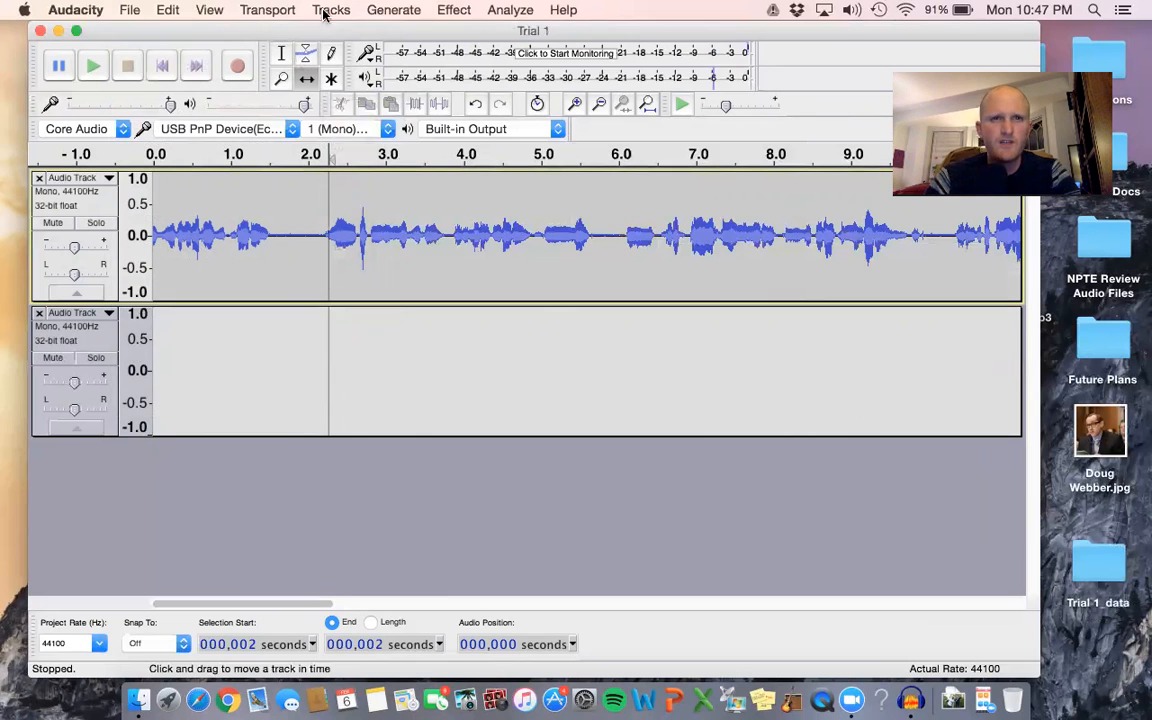
# Export the audio to the Desktop as an MP3 file named Trial 1, accepting the mono mixdown and leaving the metadata empty.
pyautogui.click(161, 10)
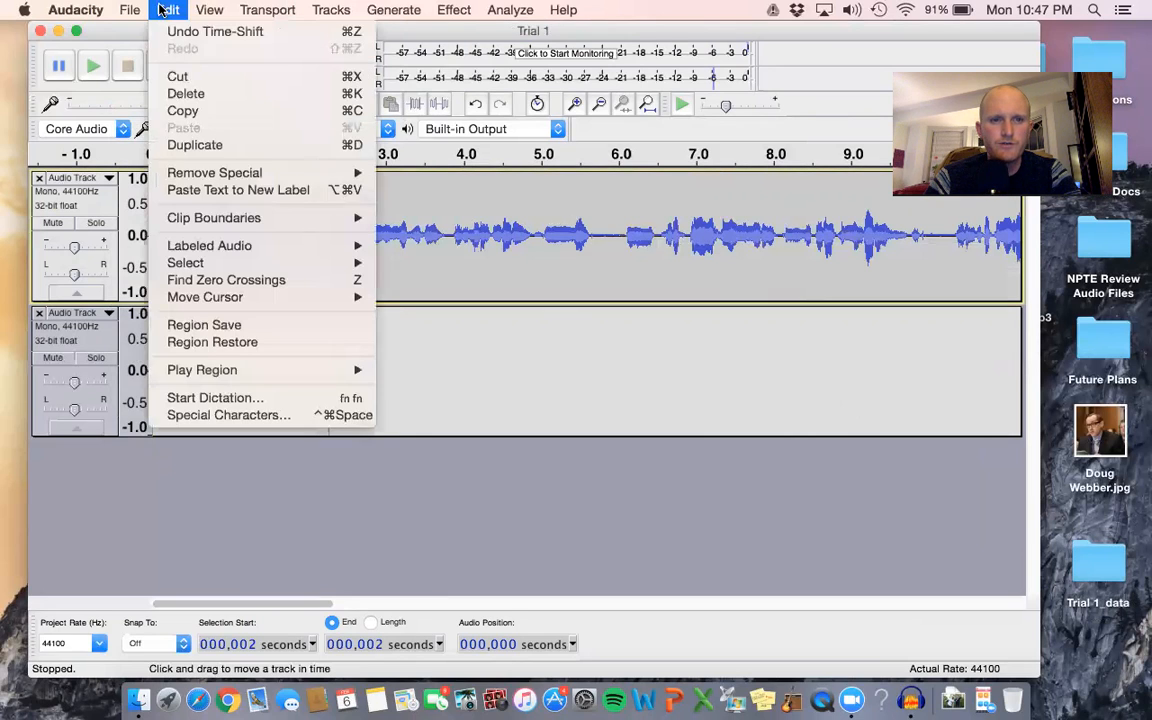
pyautogui.moveTo(198, 9)
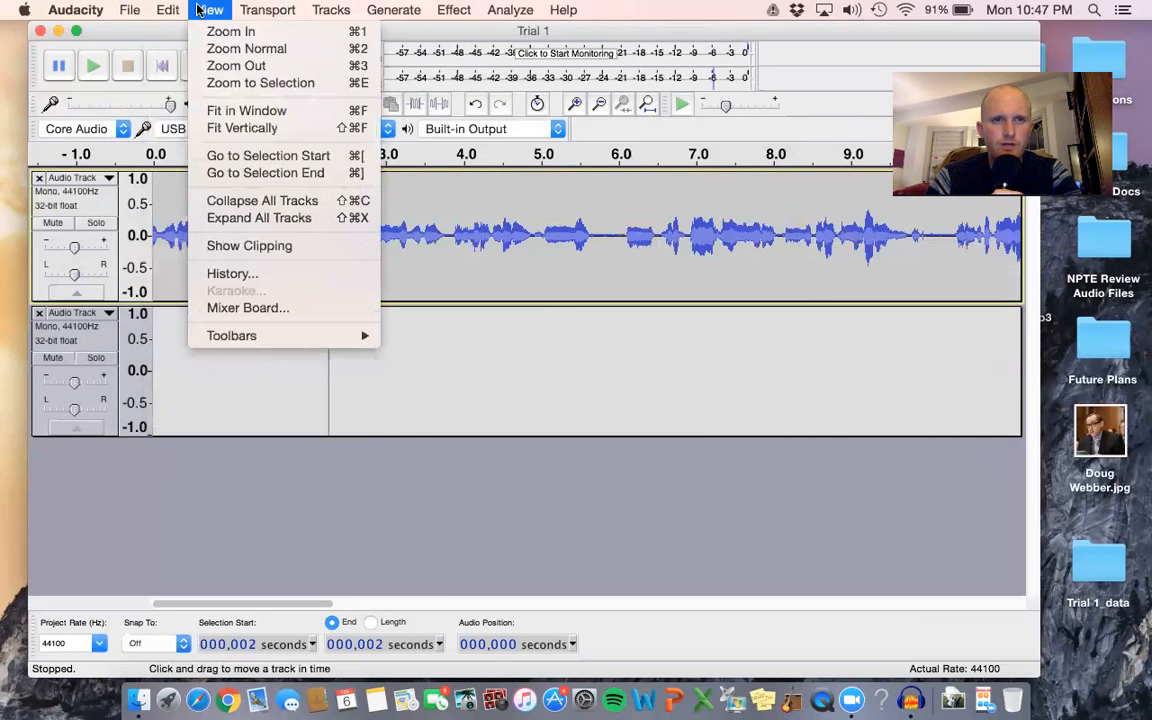
pyautogui.moveTo(249, 10)
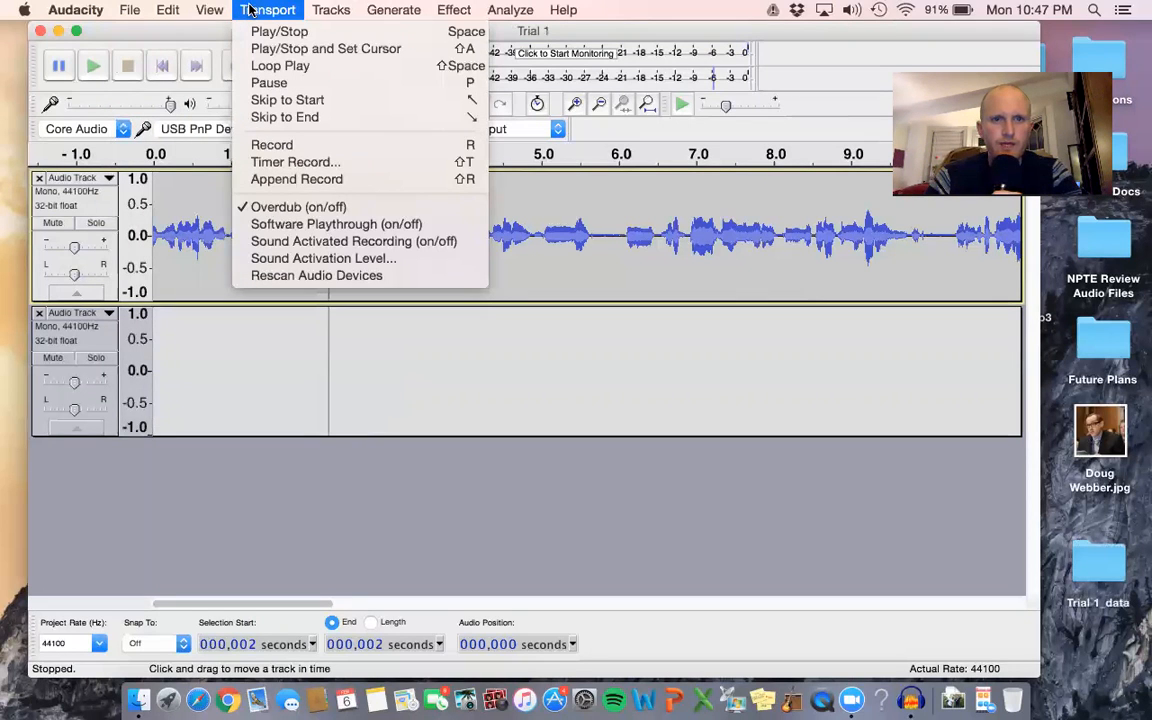
pyautogui.moveTo(130, 10)
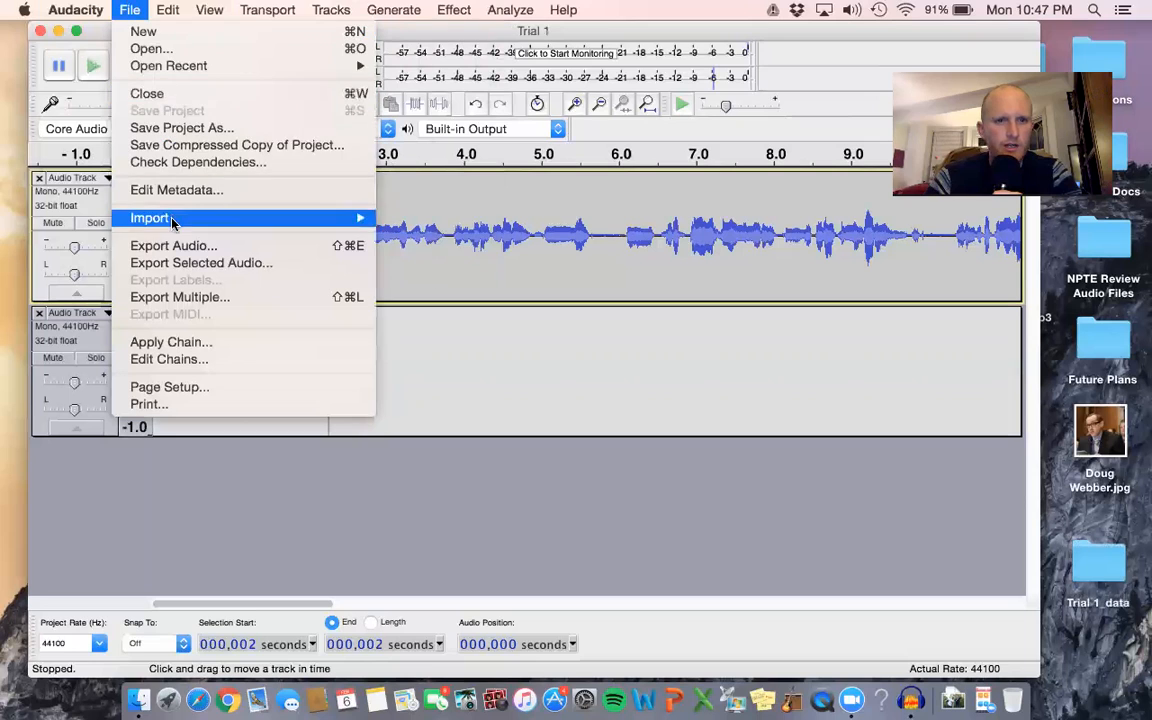
pyautogui.click(174, 247)
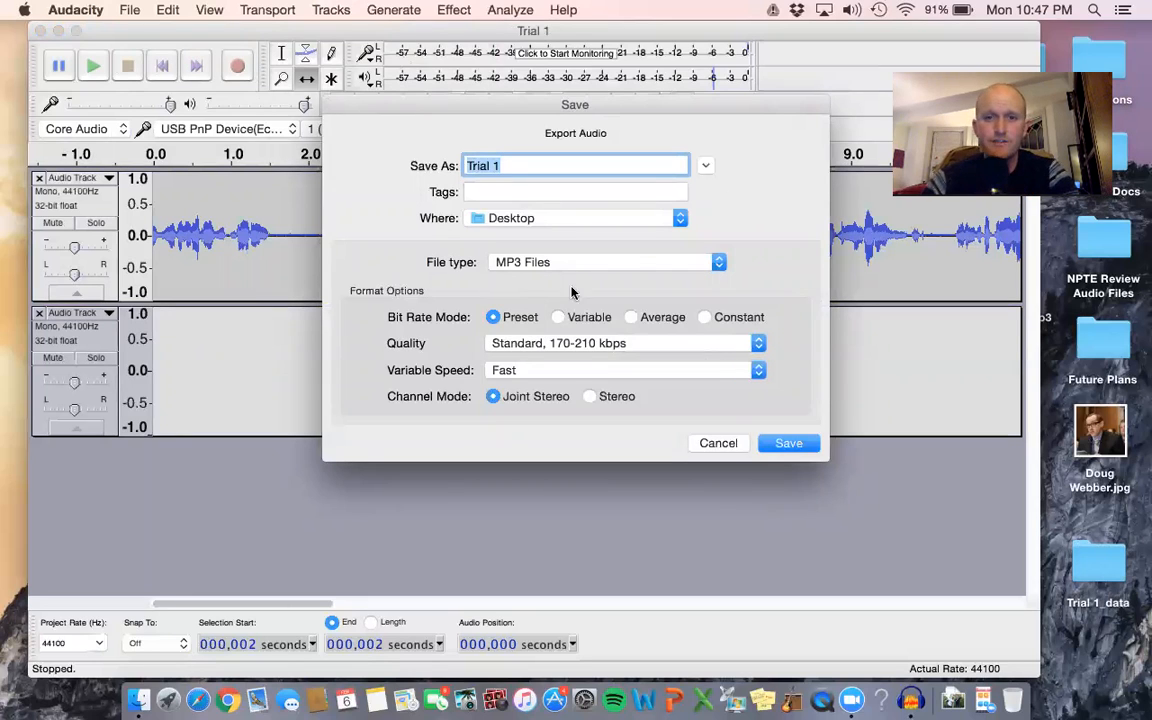
pyautogui.click(643, 263)
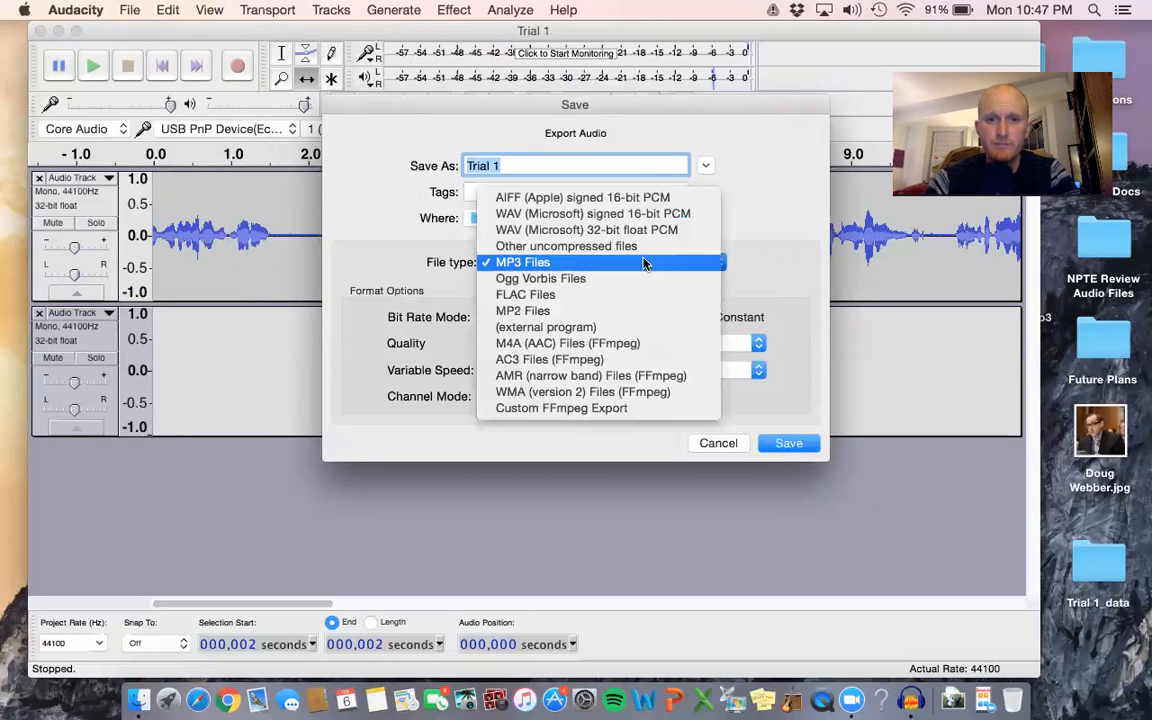
pyautogui.click(695, 262)
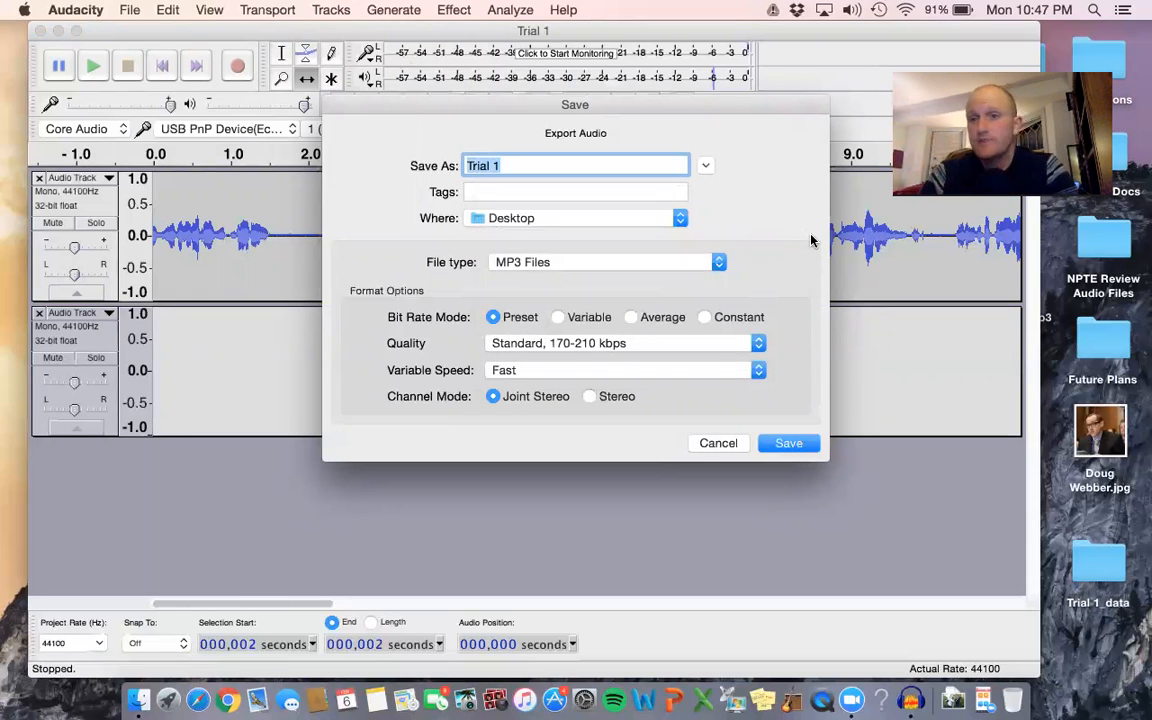
pyautogui.click(784, 451)
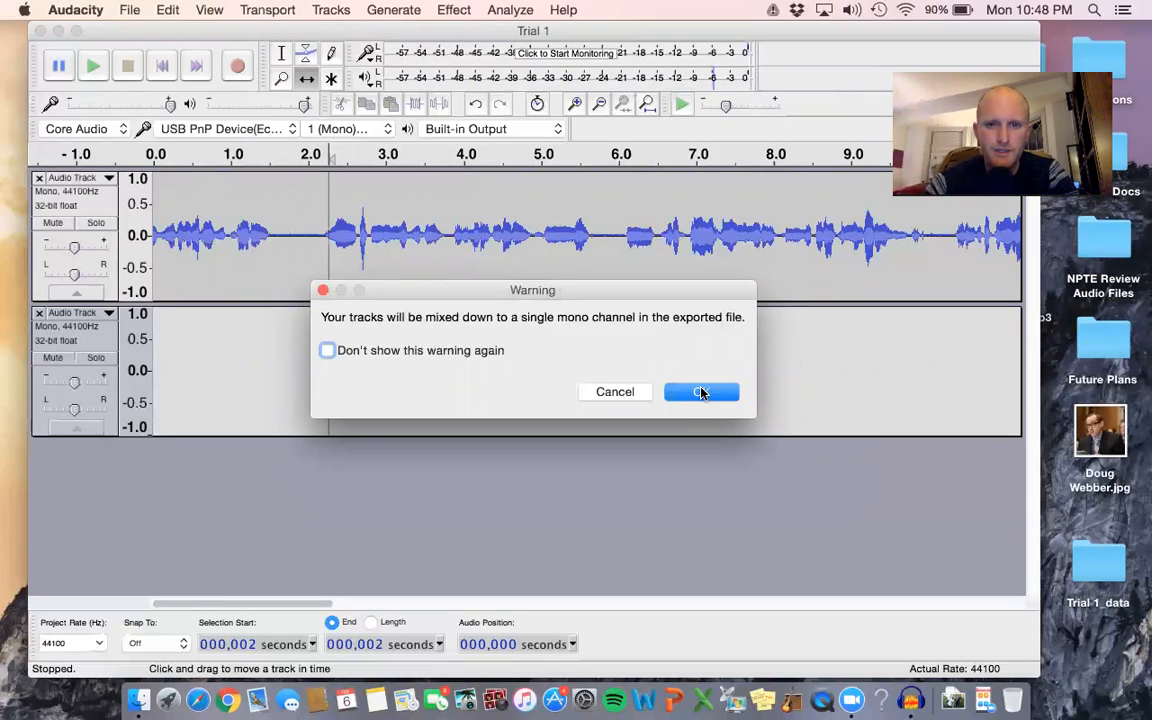
pyautogui.click(701, 392)
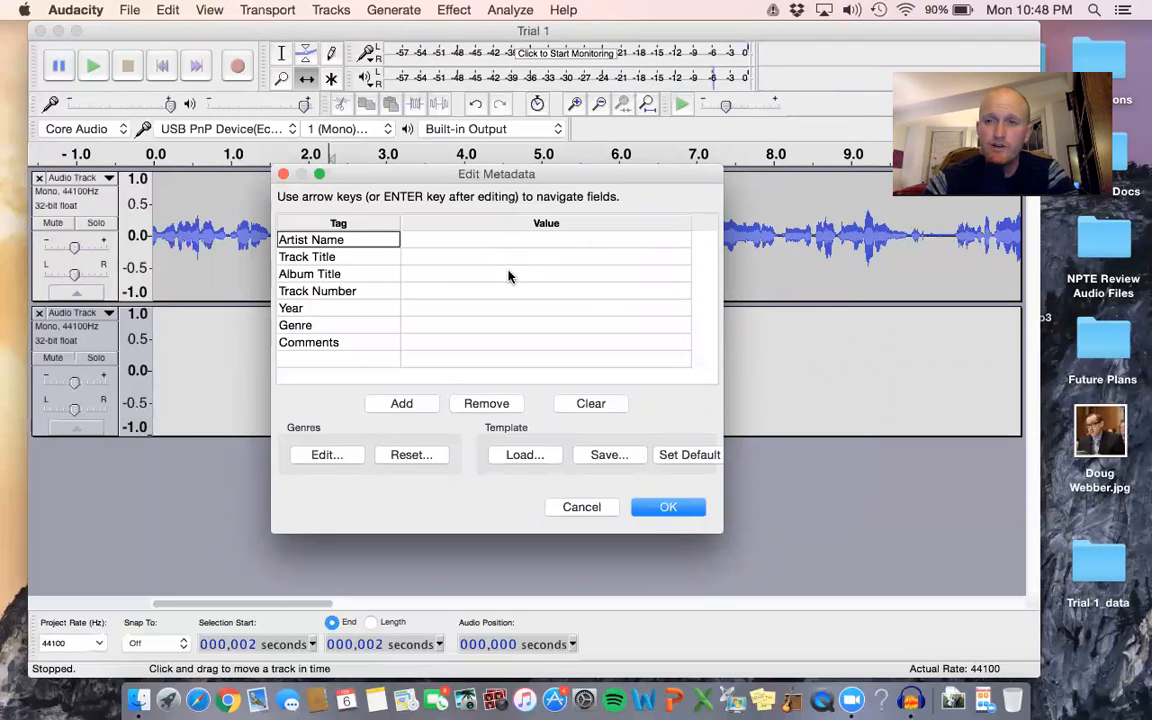
pyautogui.click(670, 507)
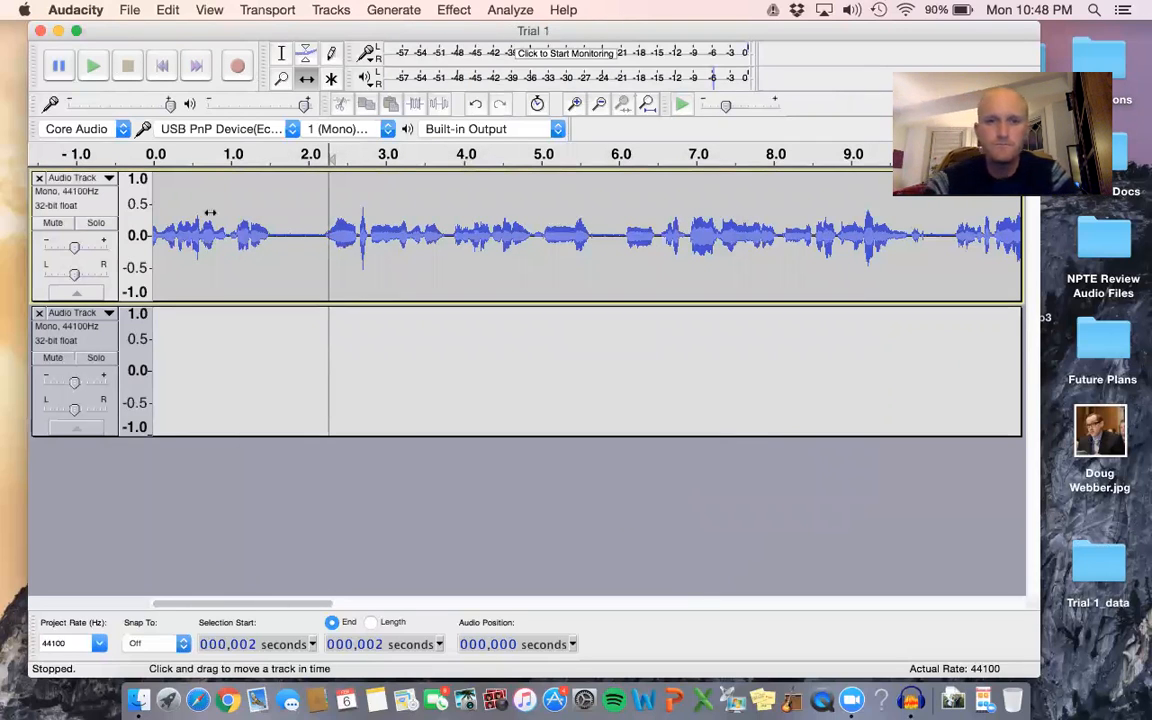
# Minimize the Audacity window, play Trial 1.mp3 from the desktop in iTunes, and dismiss the iCloud sign-in request.
pyautogui.click(58, 31)
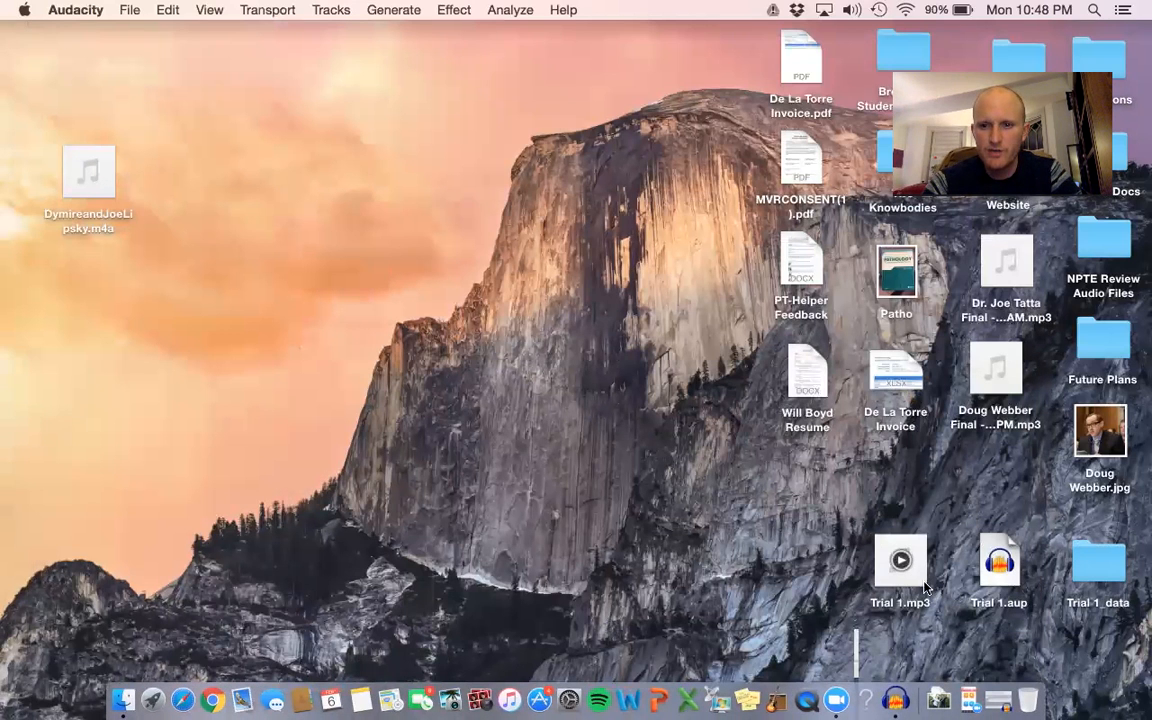
pyautogui.click(918, 585)
pyautogui.doubleClick(916, 585)
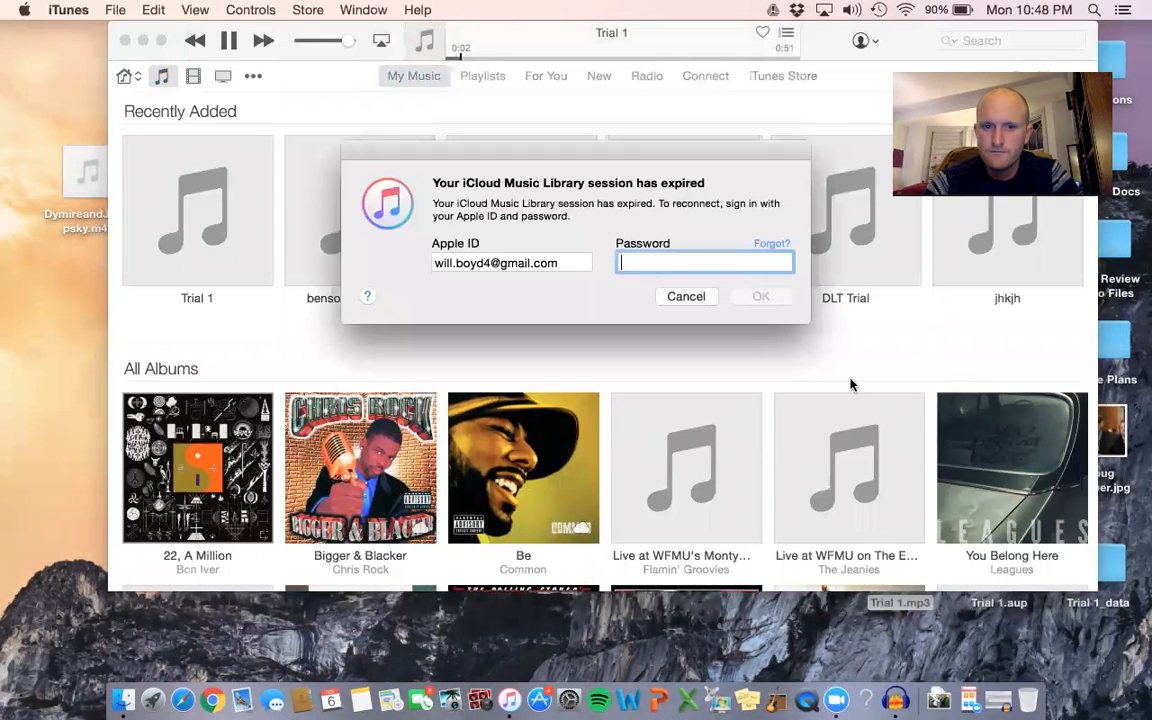
pyautogui.click(686, 296)
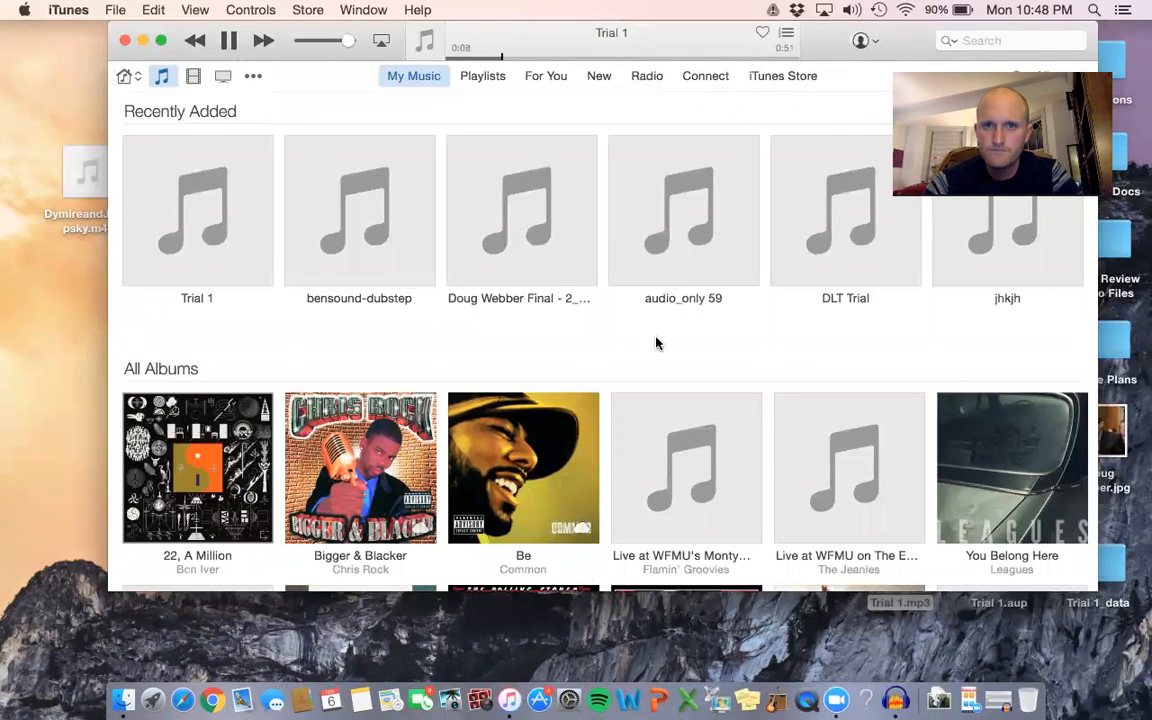
# Skip ahead in the Trial 1 playback to about 0:28 and about 0:38, and quit iTunes.
pyautogui.click(673, 296)
pyautogui.click(641, 56)
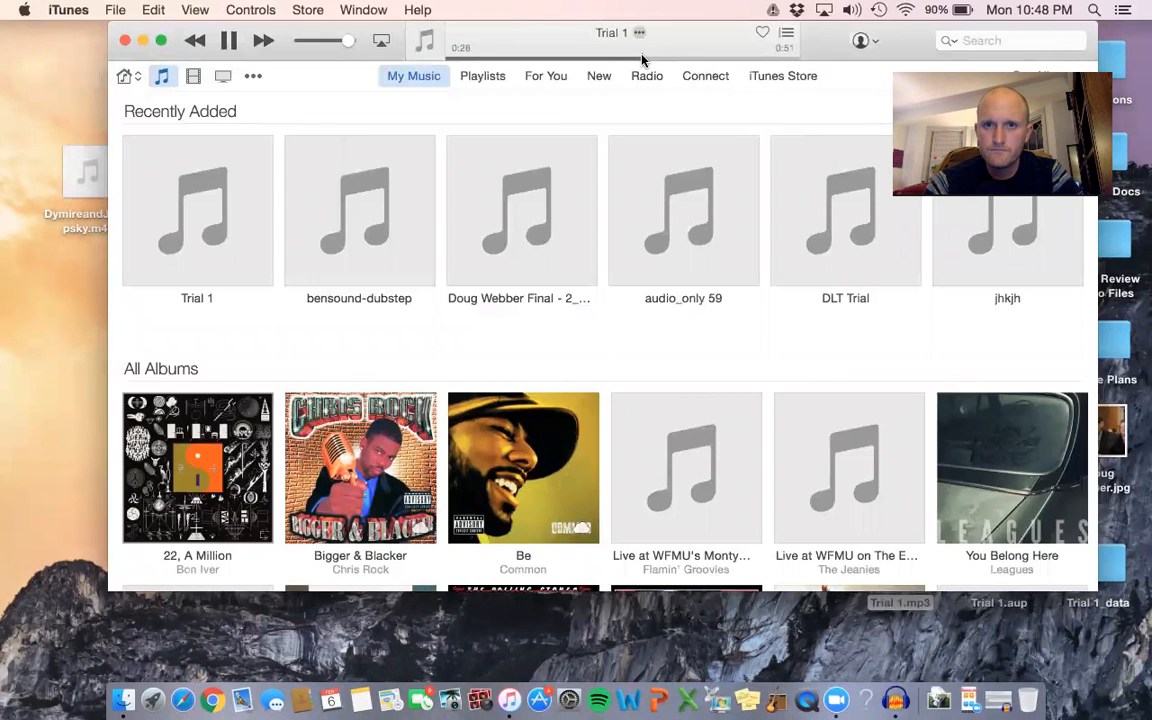
pyautogui.click(705, 56)
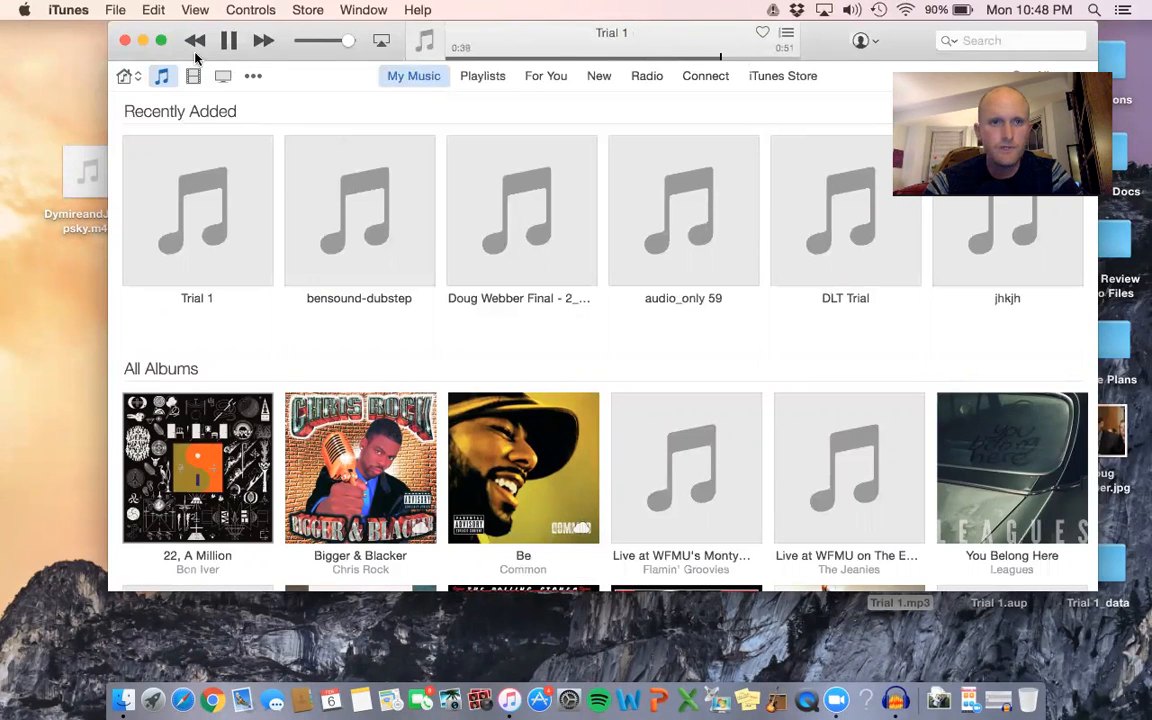
pyautogui.click(66, 10)
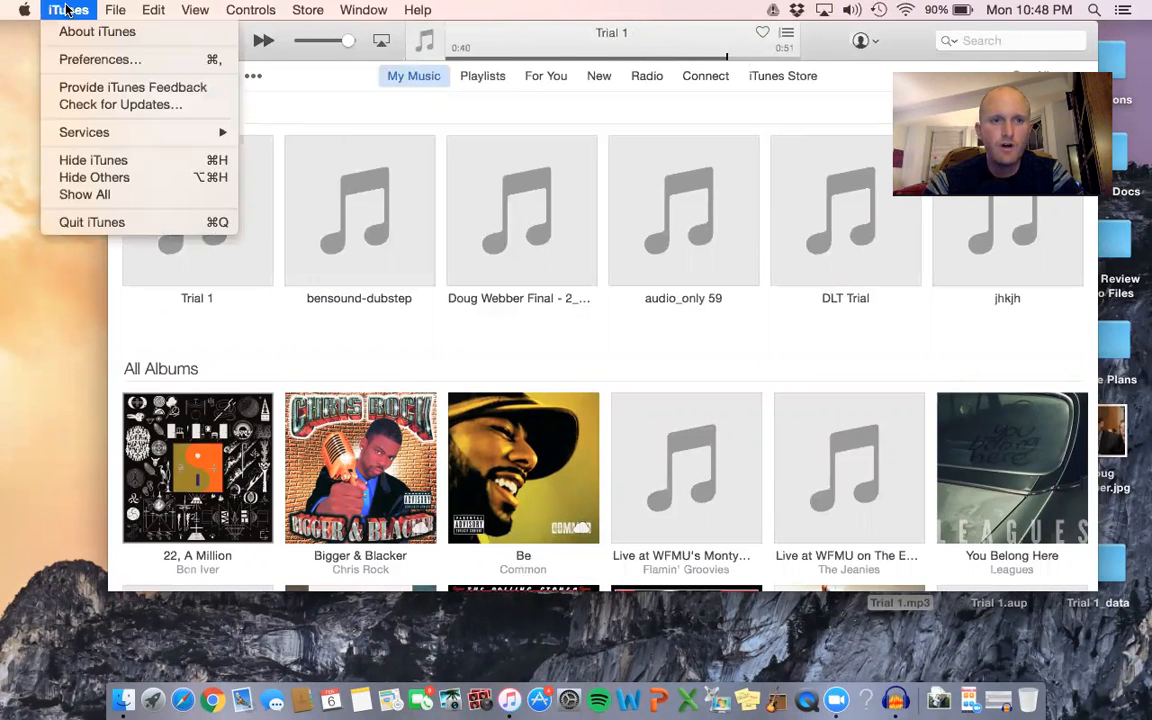
pyautogui.click(100, 226)
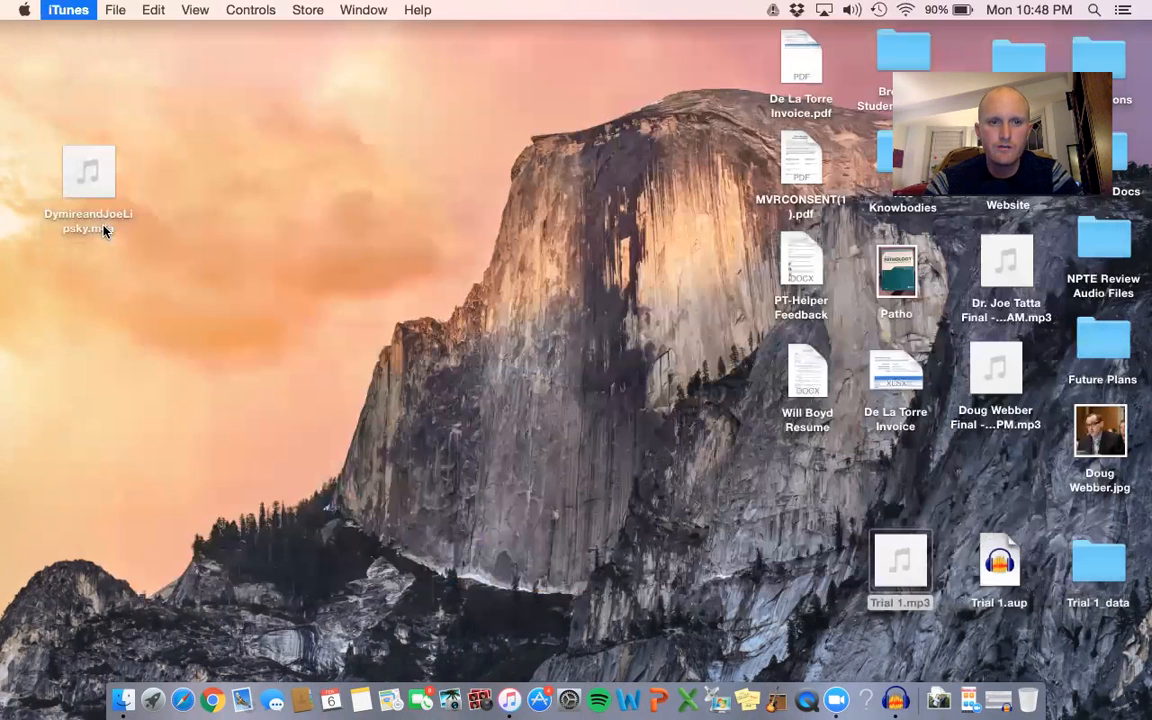
pyautogui.click(217, 704)
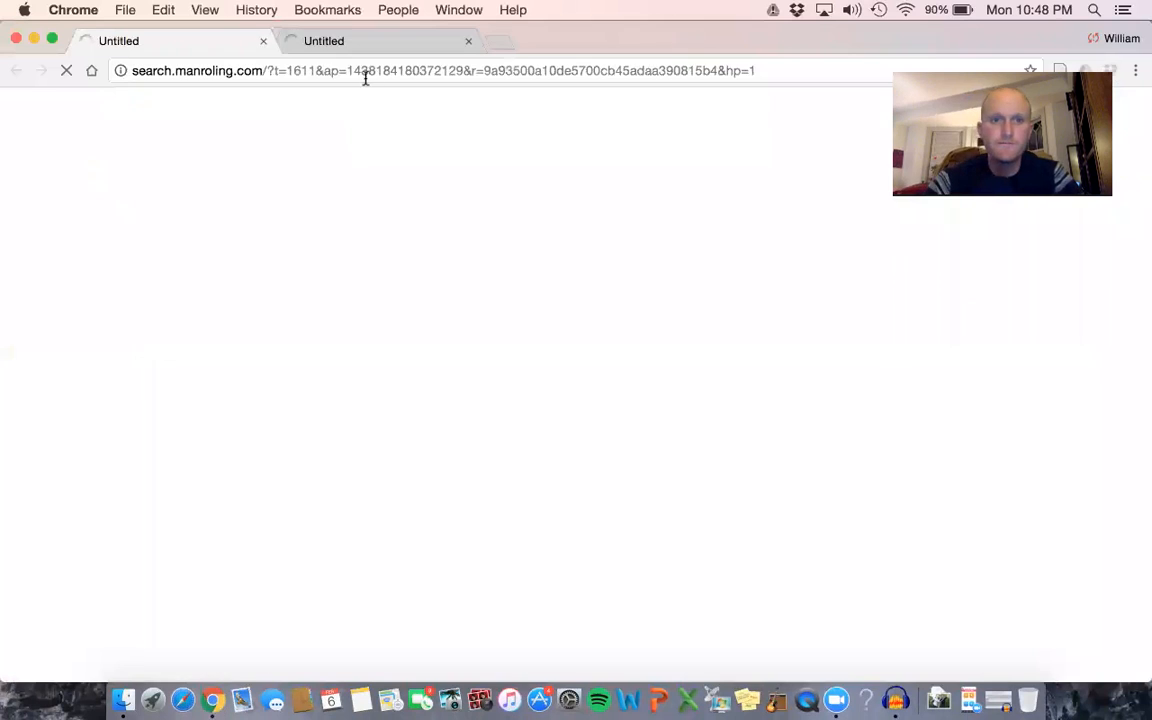
pyautogui.click(468, 42)
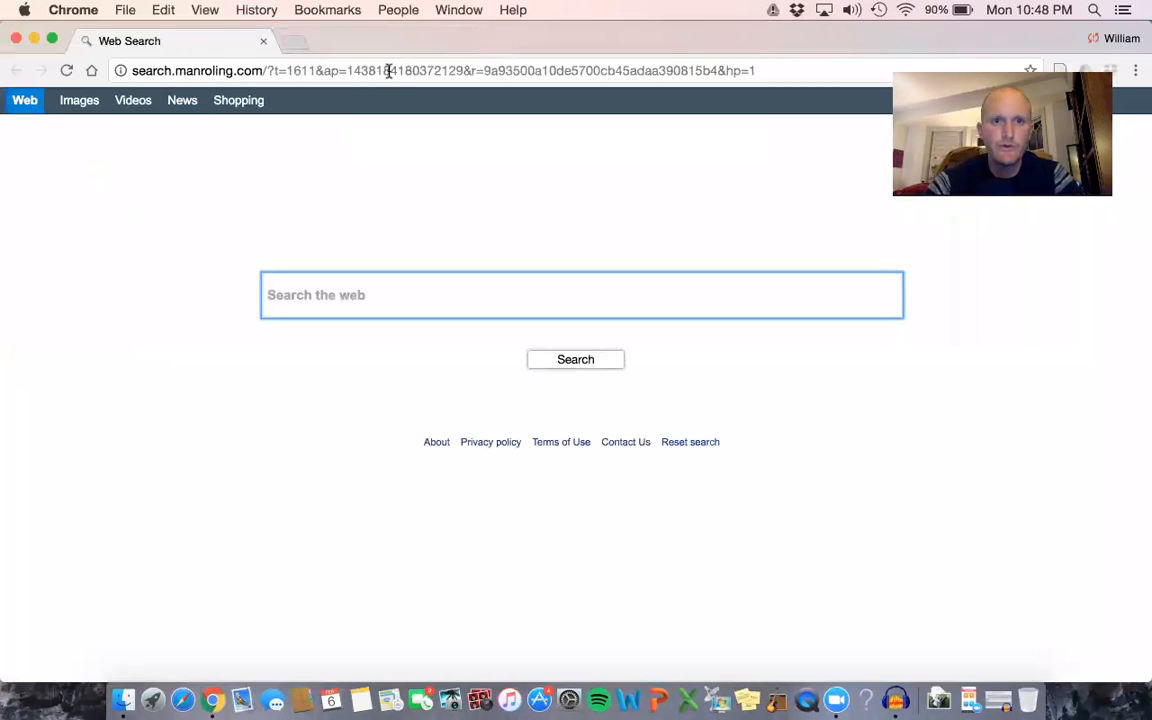
pyautogui.click(735, 101)
pyautogui.write('lib')
pyautogui.press('Return')
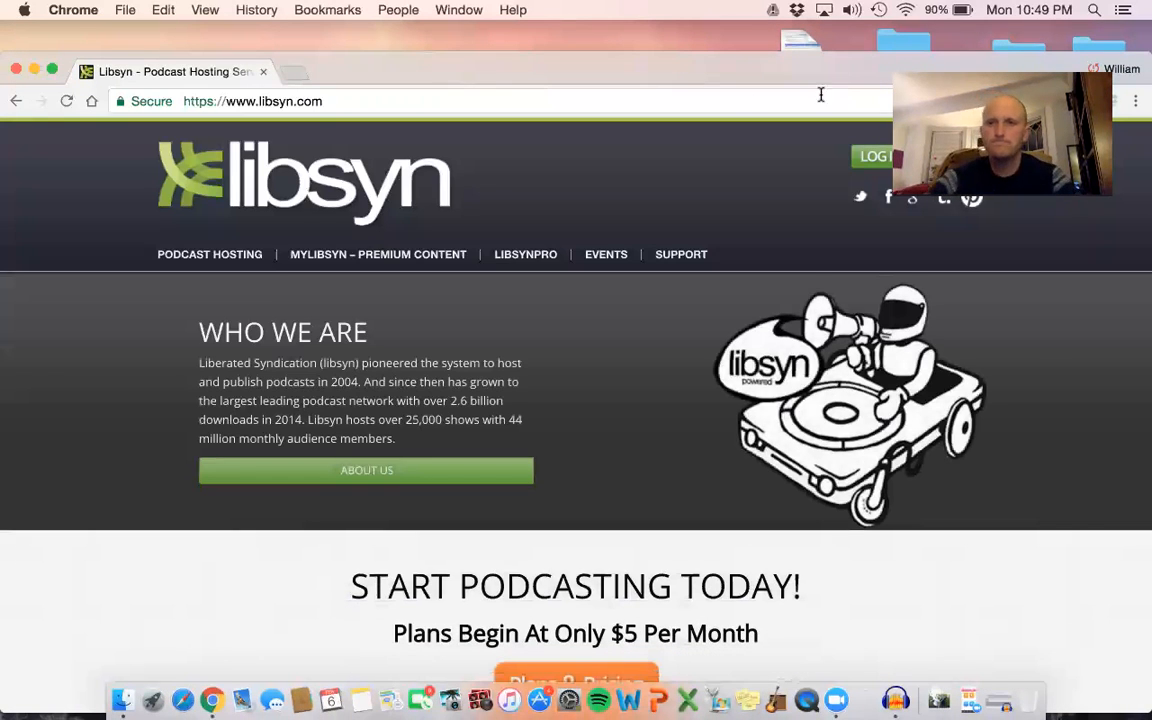
# Look through the Libsyn home page and log in to the podcast account with the prefilled credentials.
pyautogui.moveTo(737, 78); pyautogui.dragTo(740, 168)
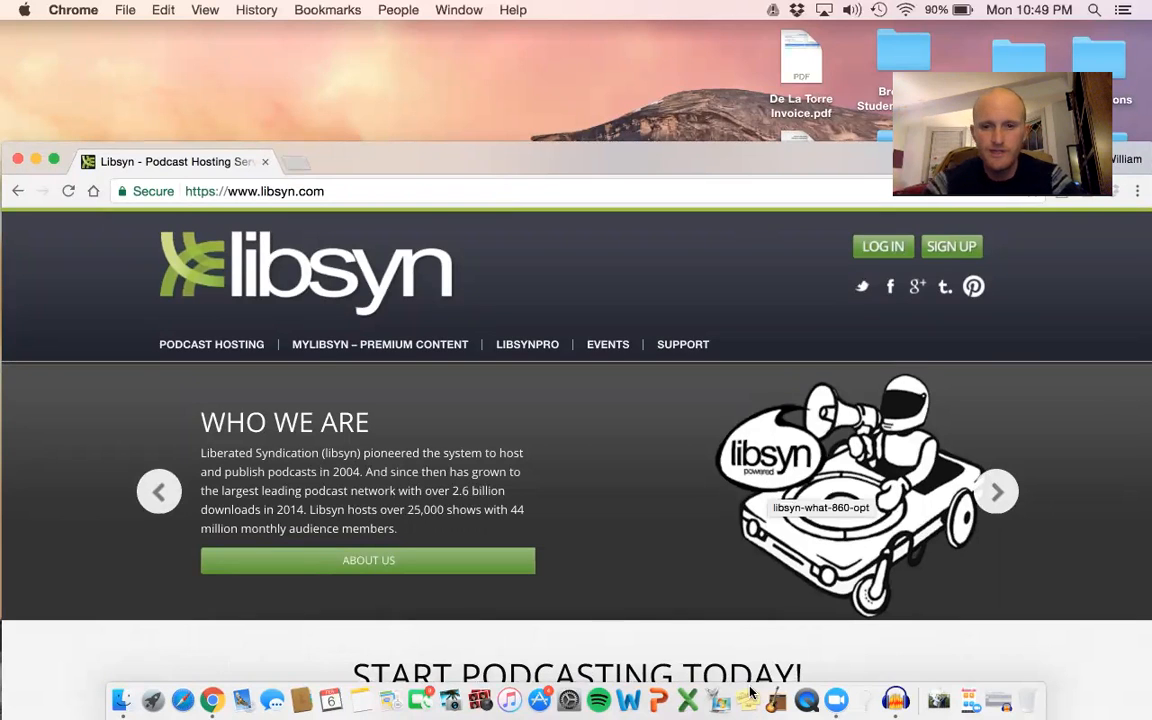
pyautogui.scroll(-5, 692, 386)
pyautogui.scroll(-5, 692, 380)
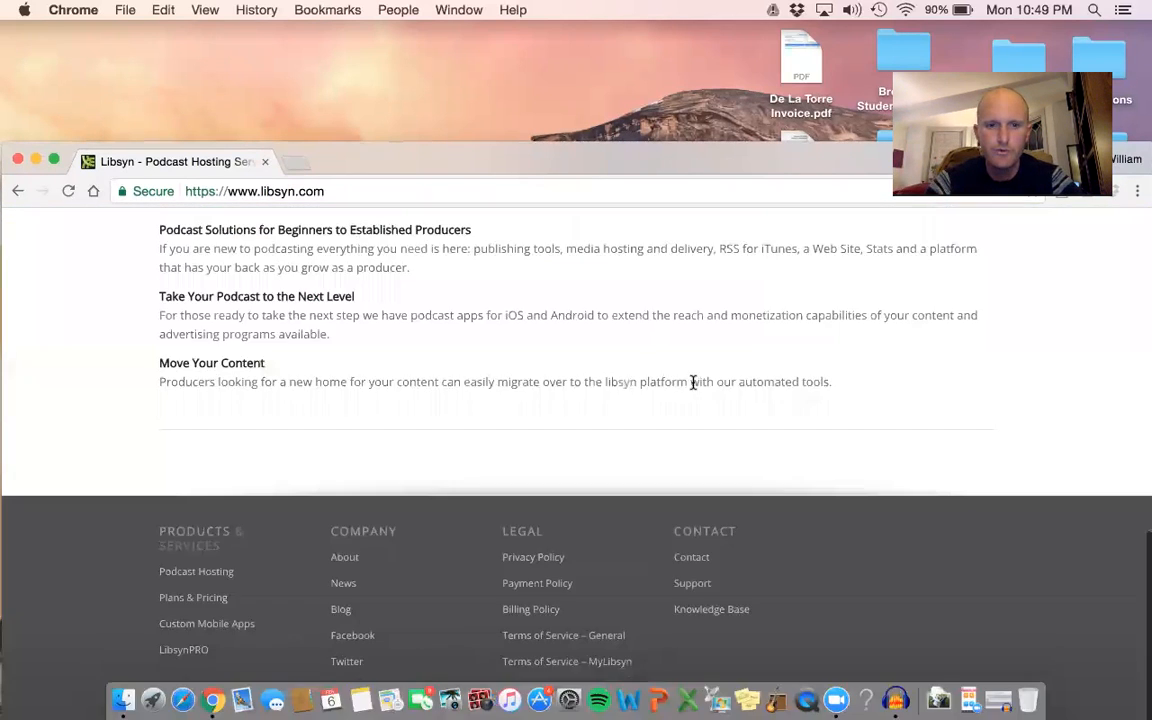
pyautogui.scroll(7, 692, 391)
pyautogui.scroll(3, 692, 386)
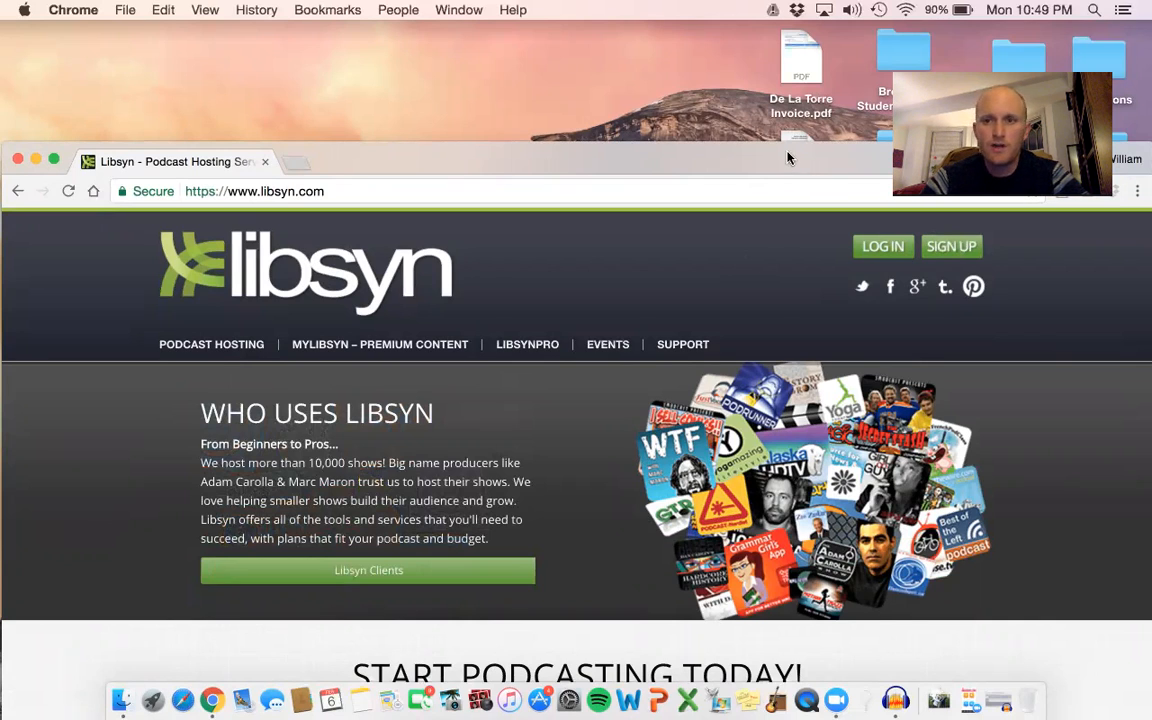
pyautogui.moveTo(787, 157); pyautogui.dragTo(787, 147)
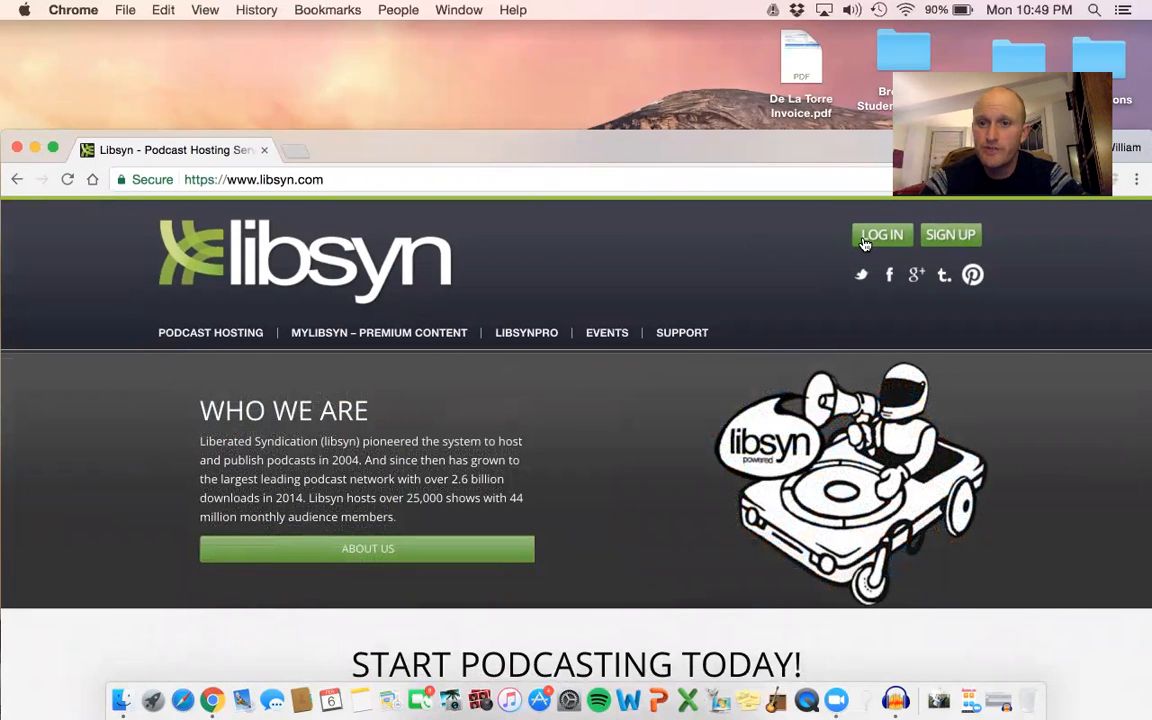
pyautogui.click(865, 244)
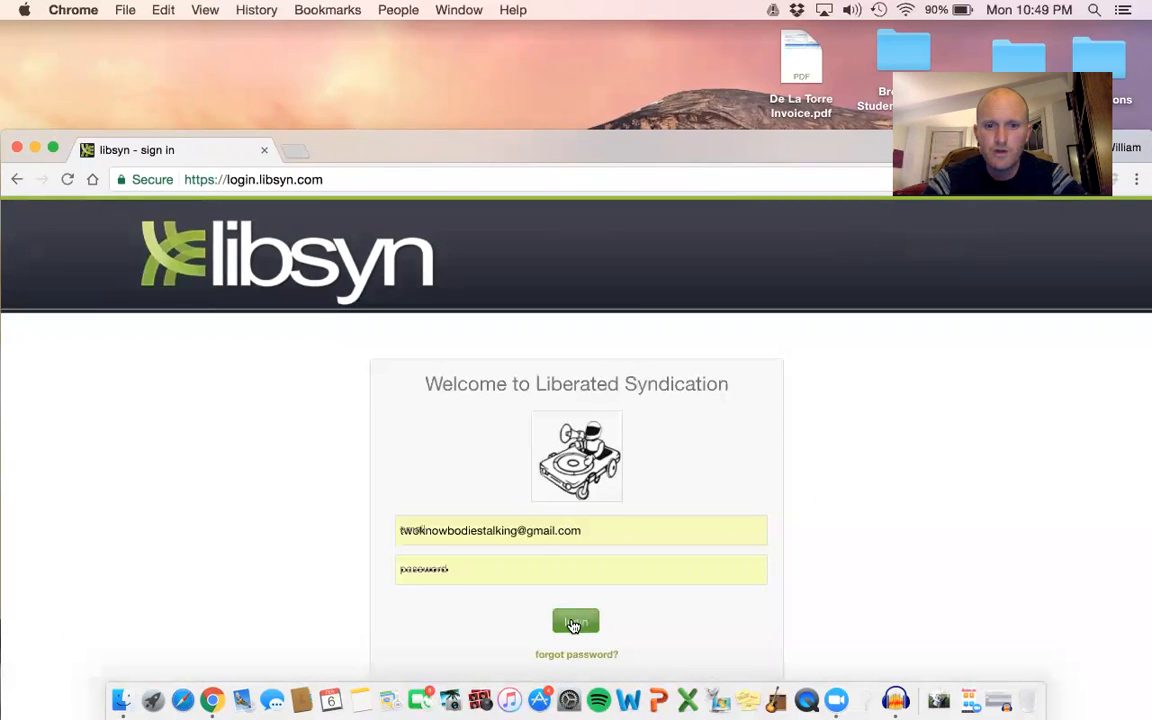
pyautogui.click(574, 623)
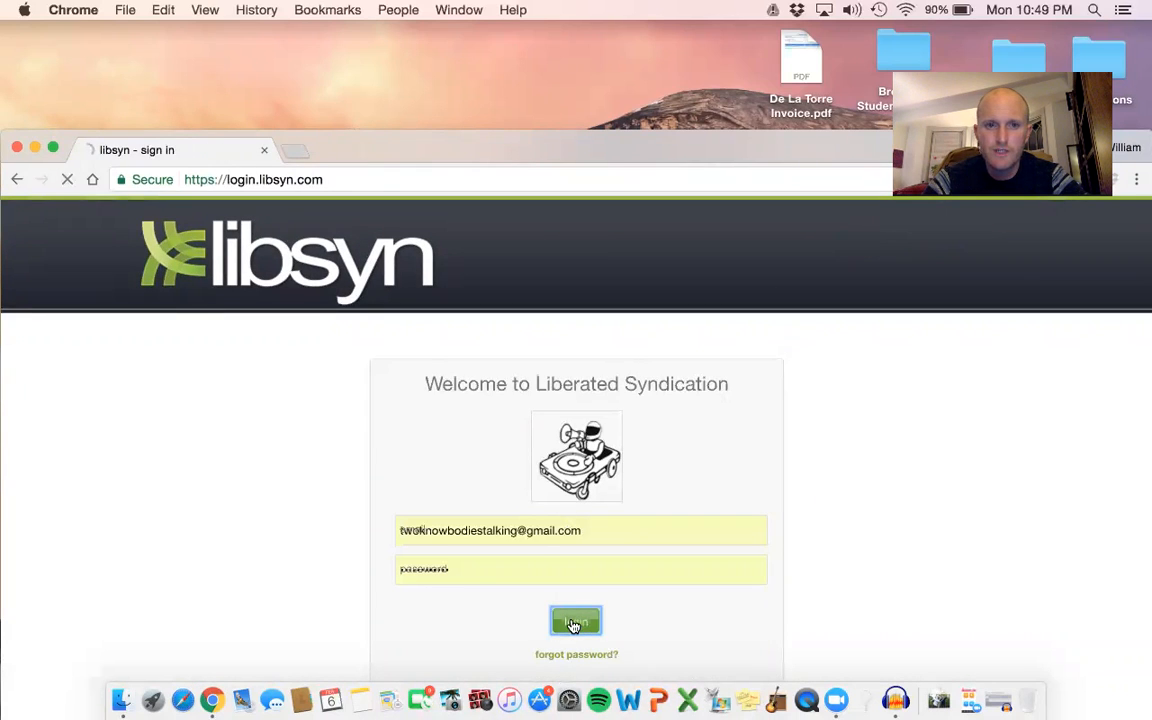
# Move the browser window higher and look through the dashboard's download stats, storage usage and Quick Publish form, including its media file and thumbnail options.
pyautogui.moveTo(710, 160); pyautogui.dragTo(708, 93)
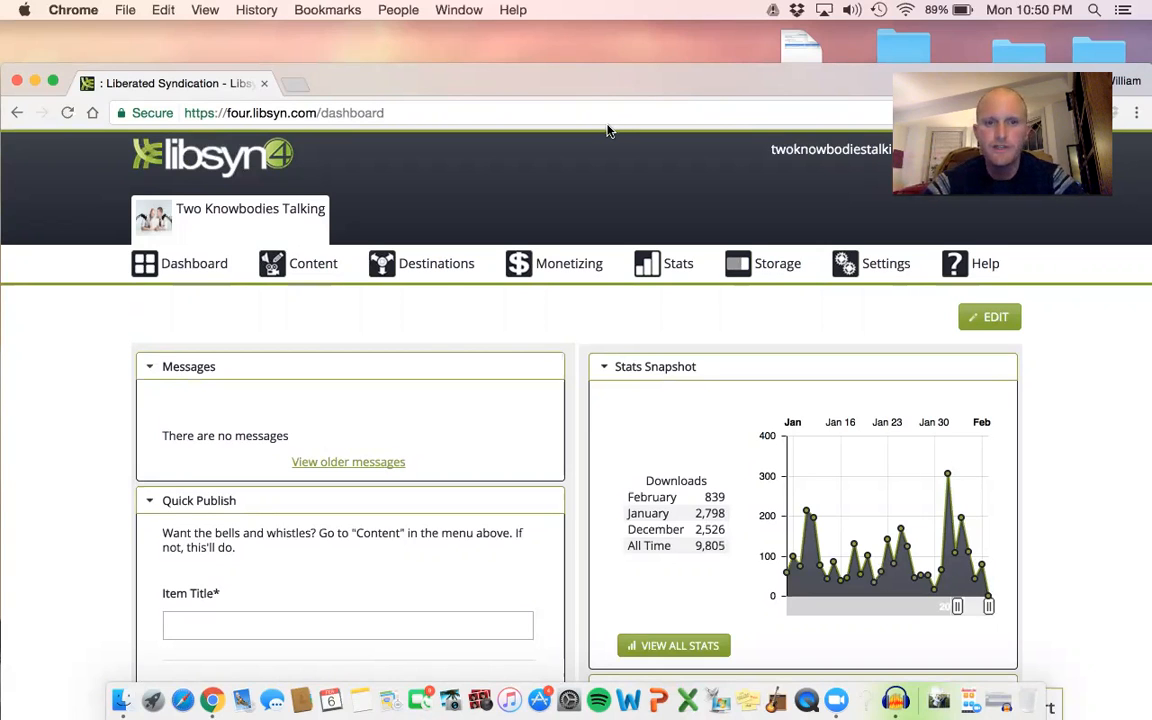
pyautogui.scroll(-1, 368, 229)
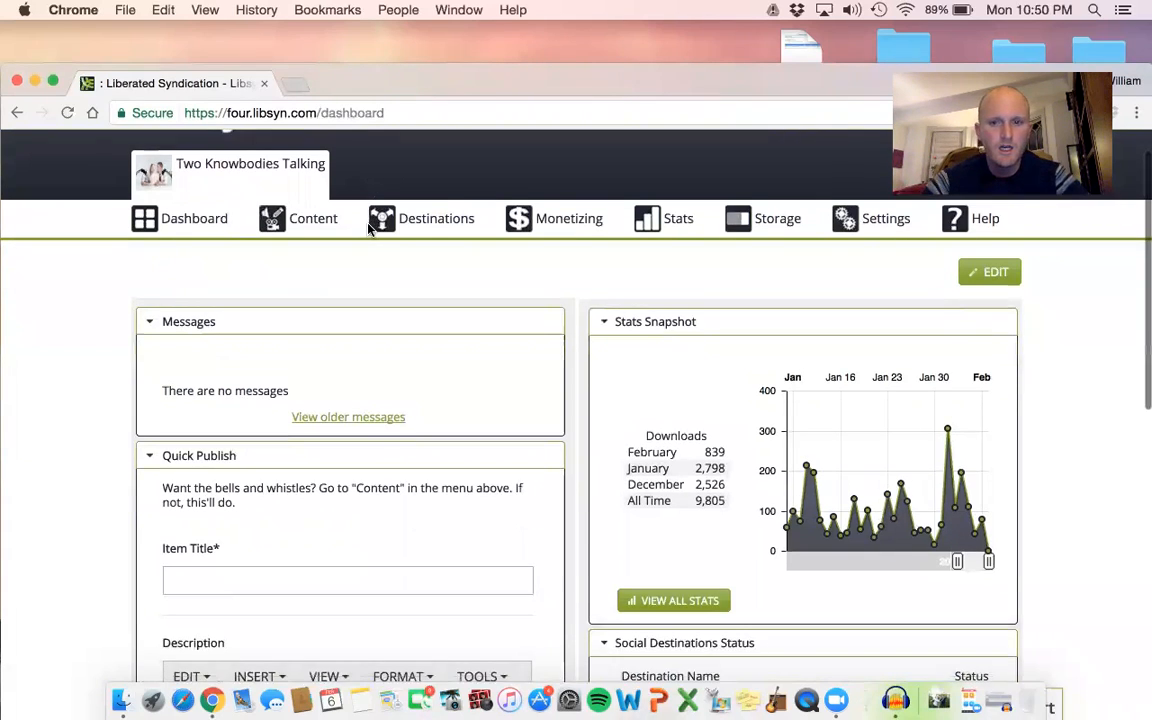
pyautogui.scroll(-5, 368, 229)
pyautogui.scroll(5, 368, 229)
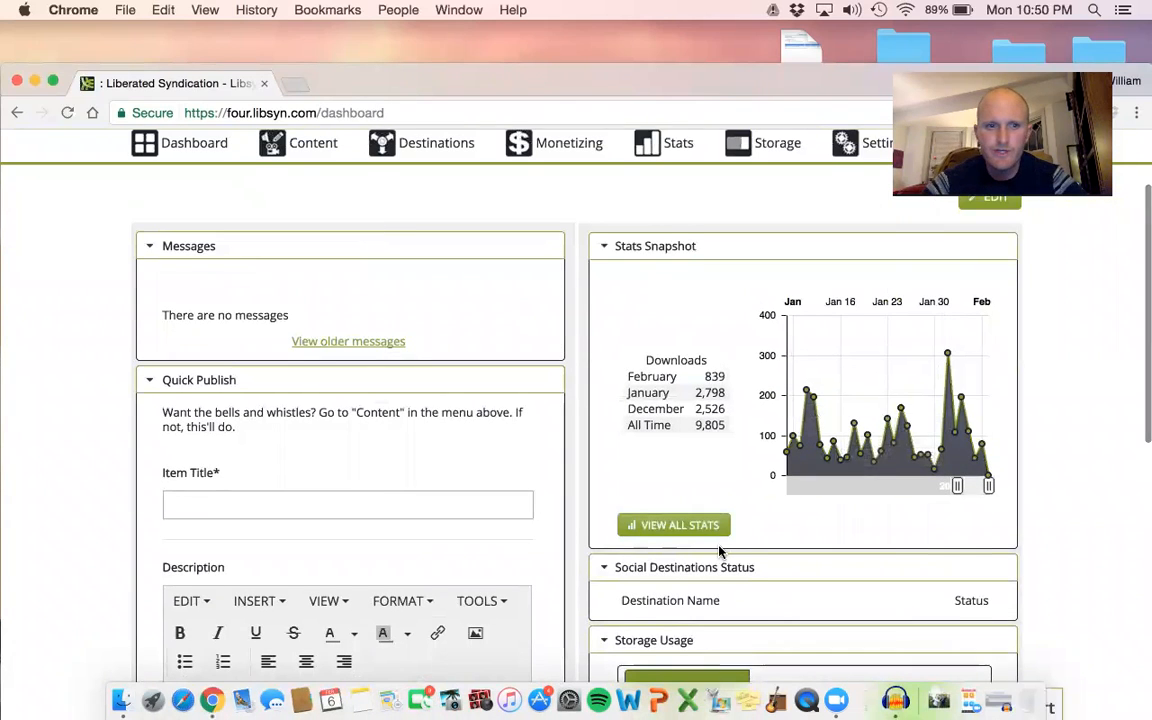
pyautogui.scroll(-1, 678, 475)
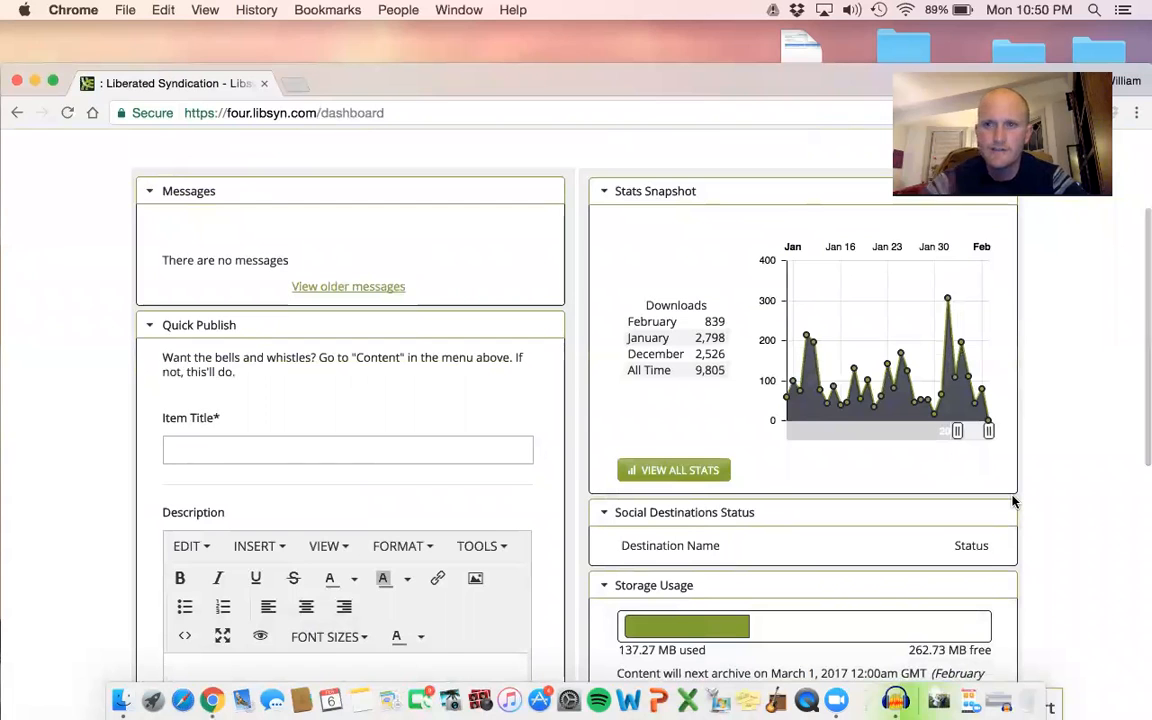
pyautogui.scroll(-1, 1013, 501)
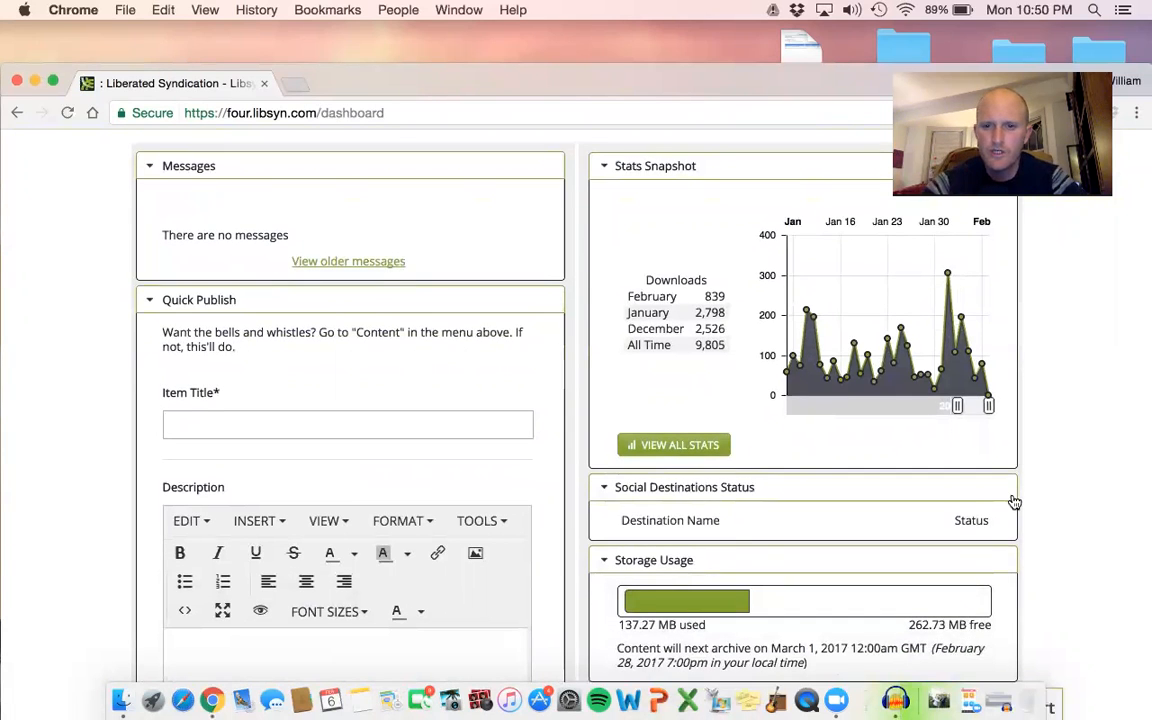
pyautogui.scroll(-5, 1013, 501)
pyautogui.scroll(-5, 1013, 501)
pyautogui.scroll(6, 1013, 501)
pyautogui.scroll(-6, 1013, 501)
pyautogui.scroll(1, 1013, 501)
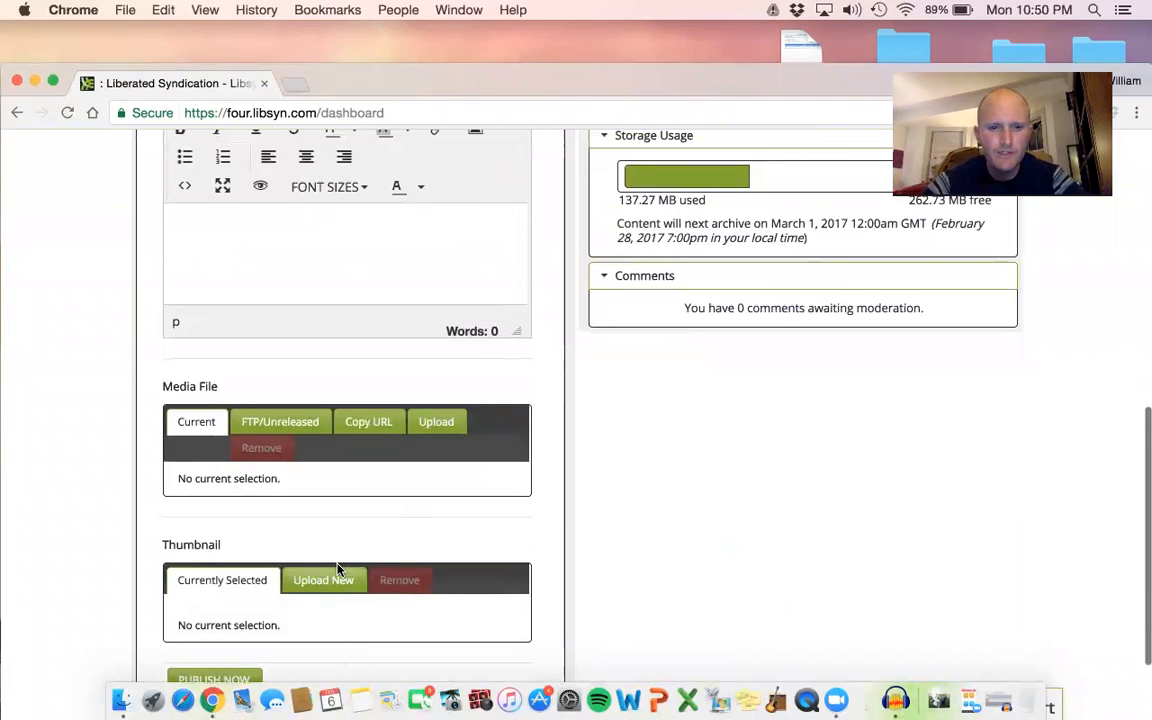
pyautogui.scroll(-3, 481, 530)
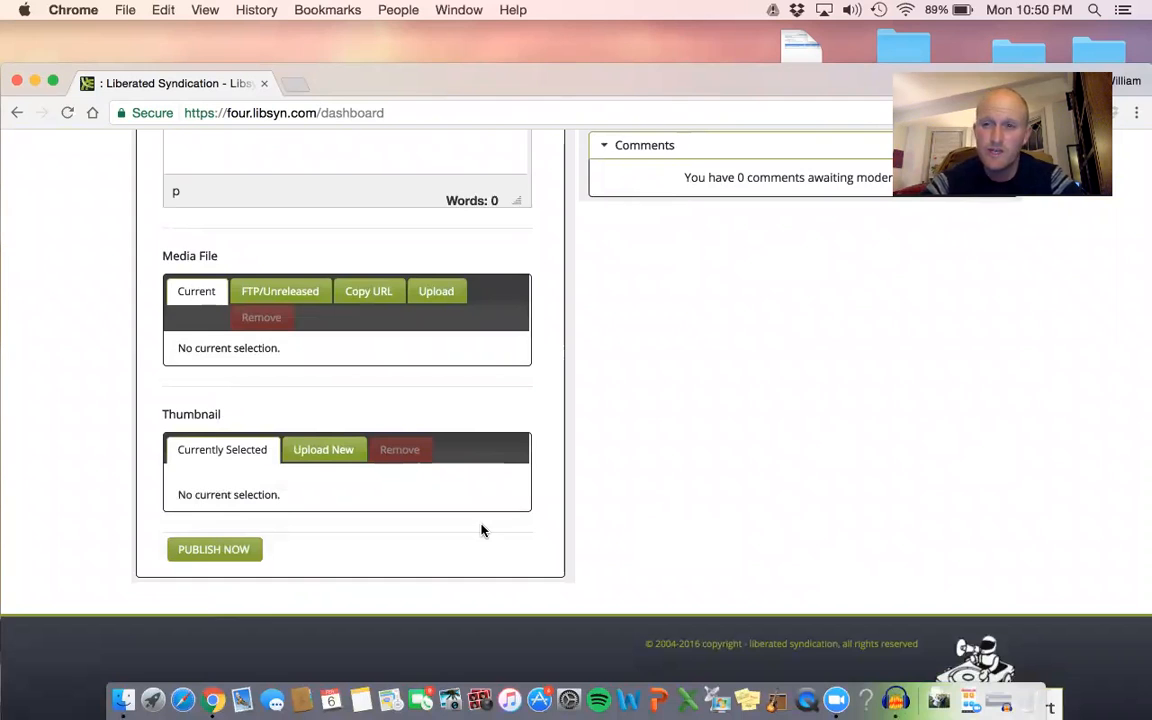
pyautogui.scroll(6, 481, 530)
pyautogui.scroll(4, 481, 530)
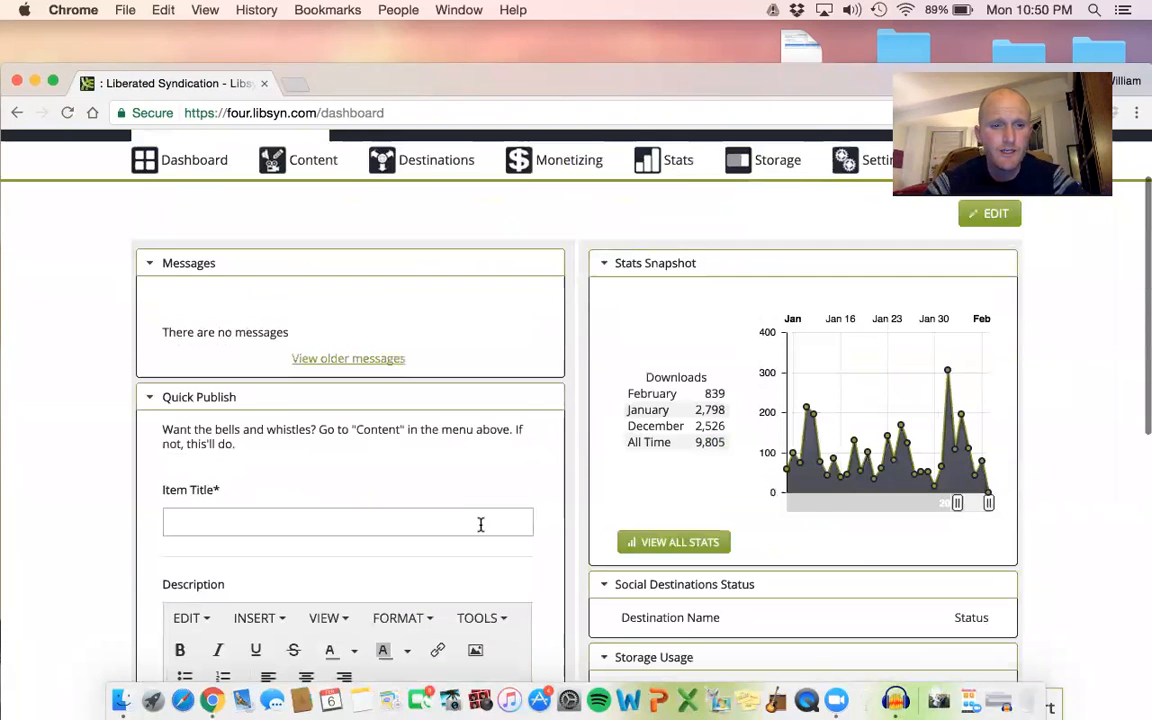
pyautogui.scroll(-2, 260, 563)
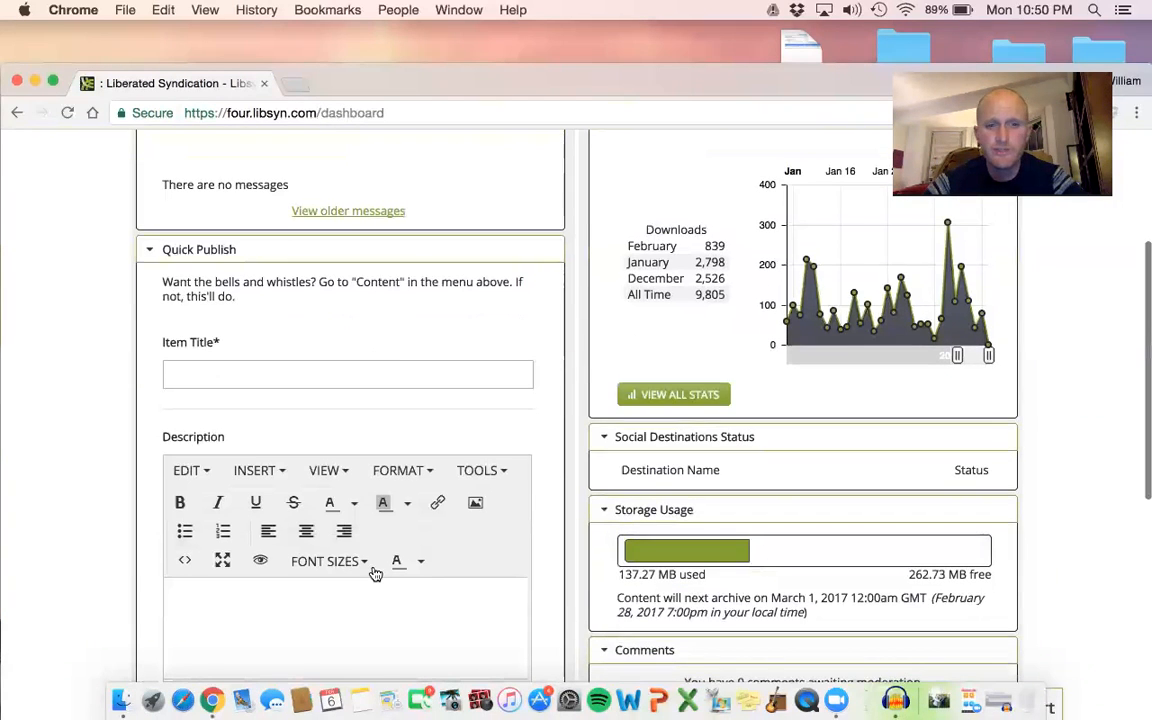
pyautogui.scroll(4, 339, 363)
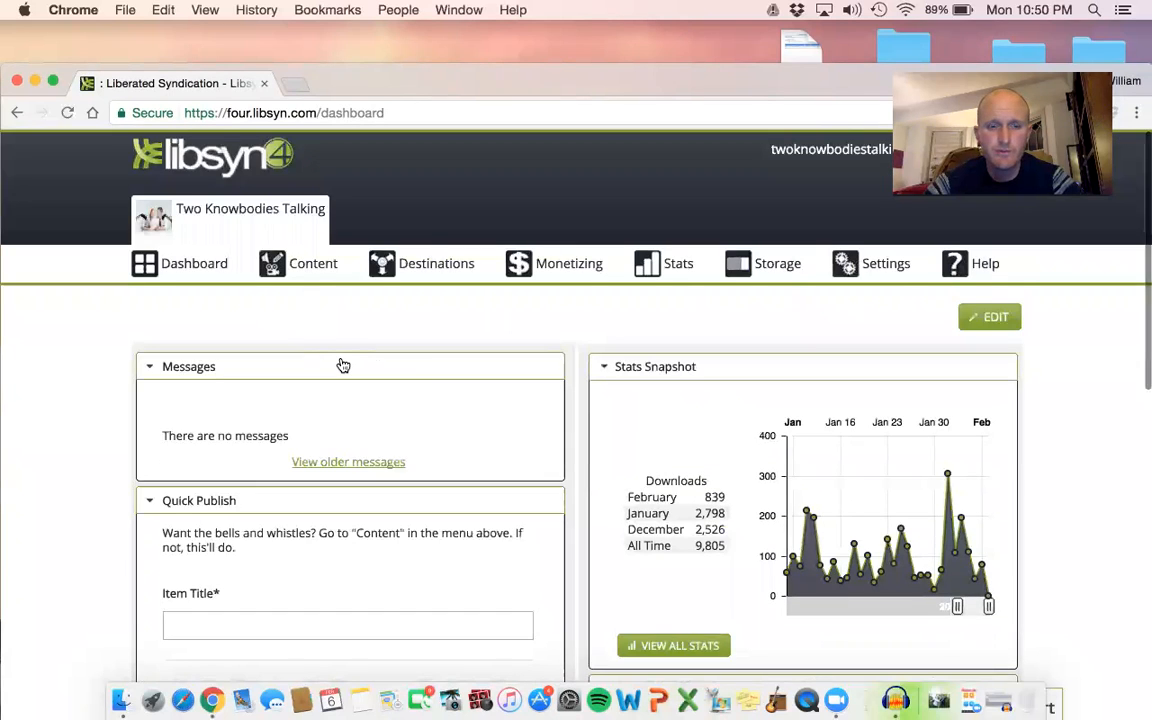
pyautogui.scroll(-6, 342, 363)
pyautogui.scroll(5, 342, 363)
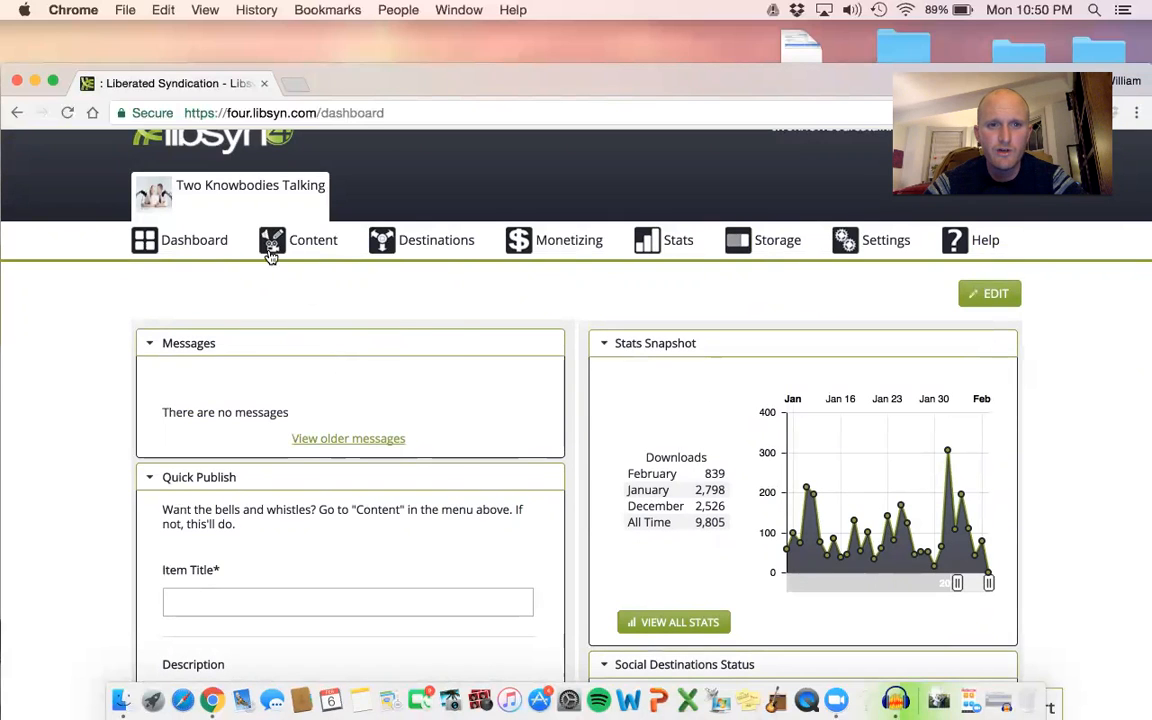
# Start a new file for download only and choose to upload its media file from the computer.
pyautogui.moveTo(305, 250)
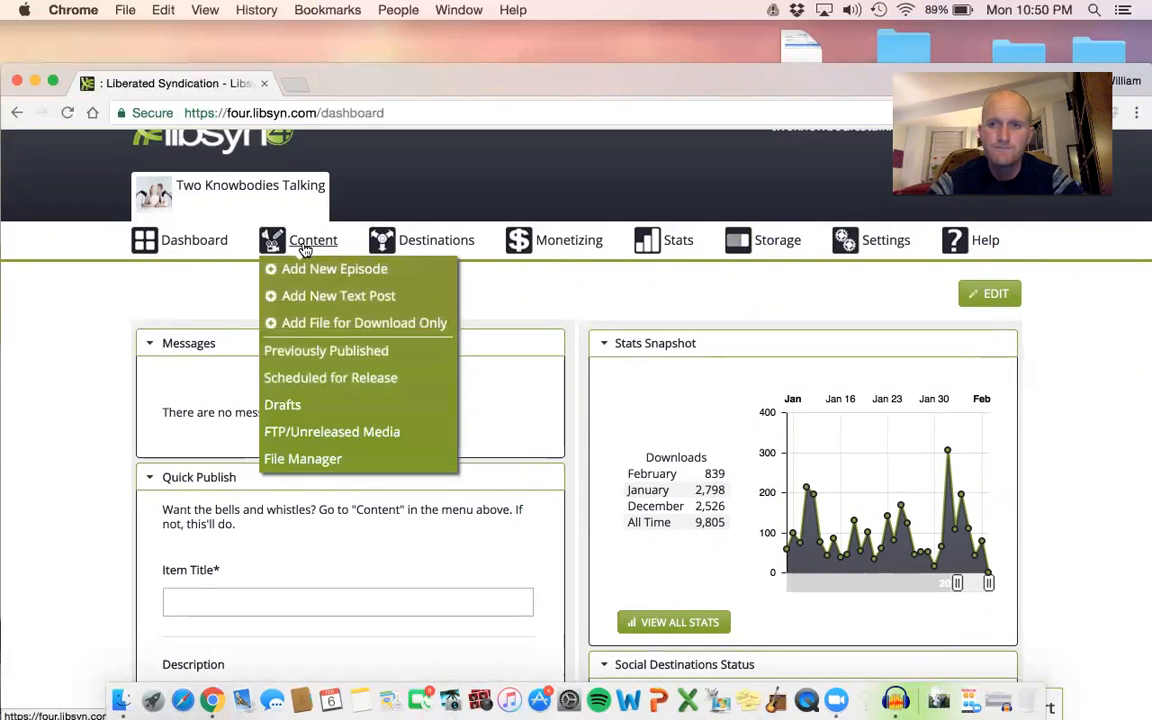
pyautogui.click(345, 324)
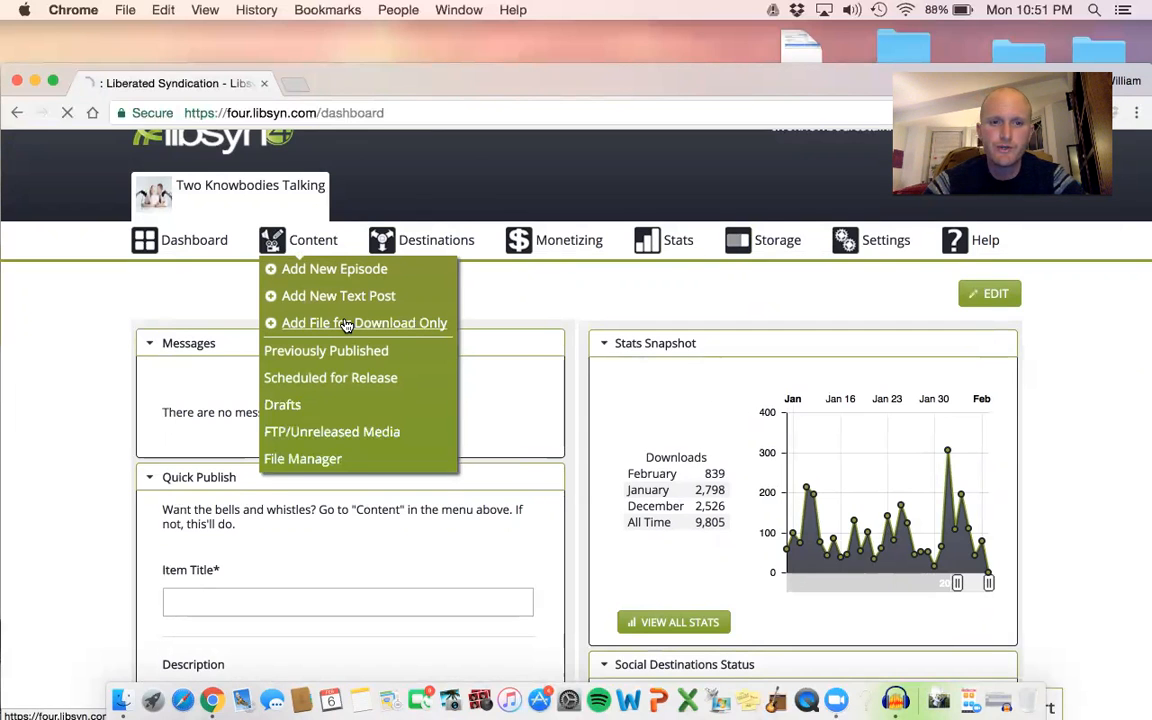
pyautogui.scroll(-1, 456, 301)
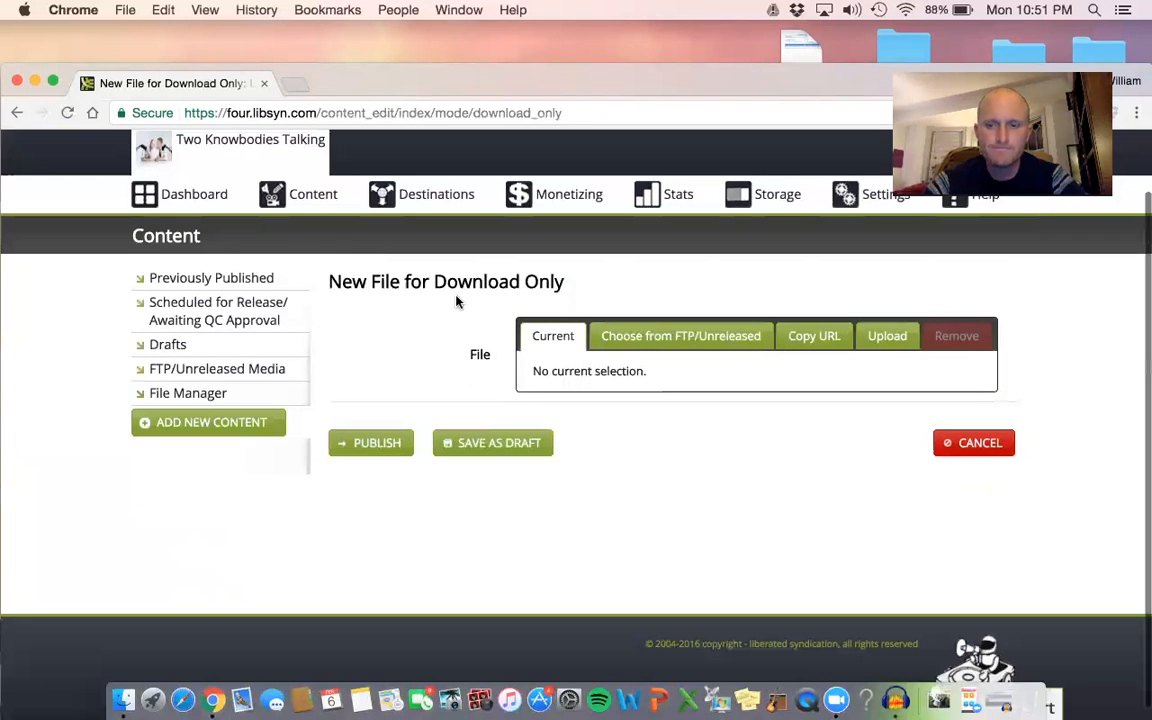
pyautogui.click(872, 337)
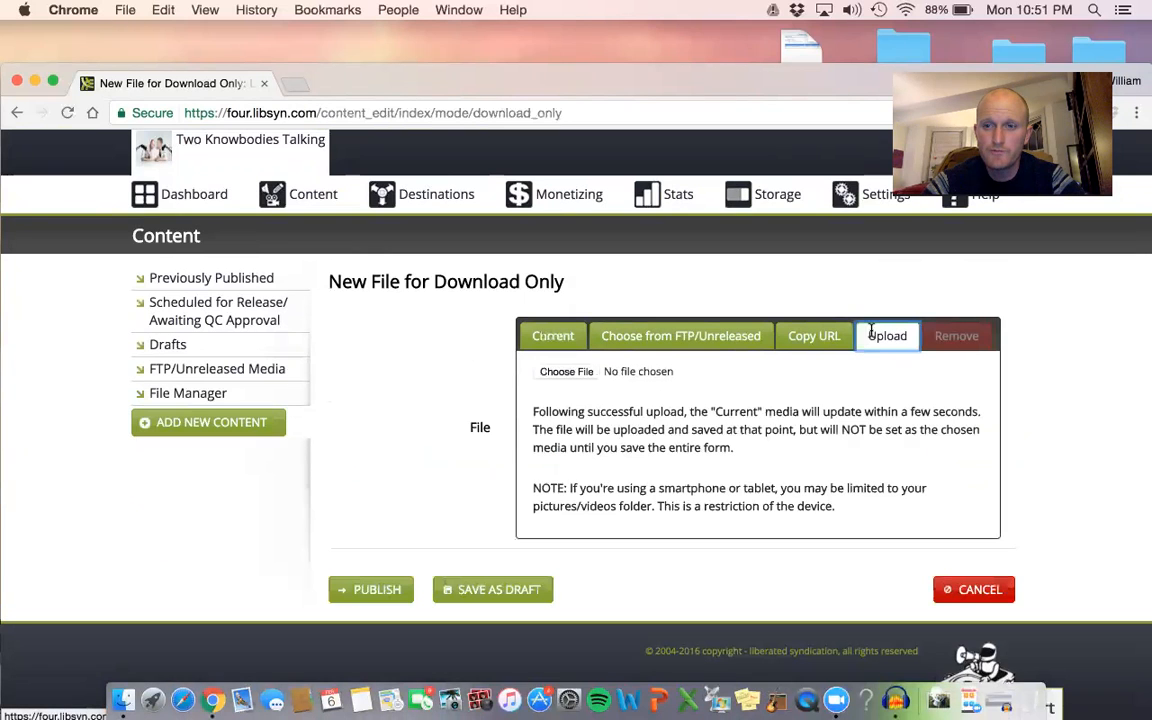
# Upload Trial 1.mp3 from the Desktop folder as the download file and save the content as a draft.
pyautogui.click(575, 374)
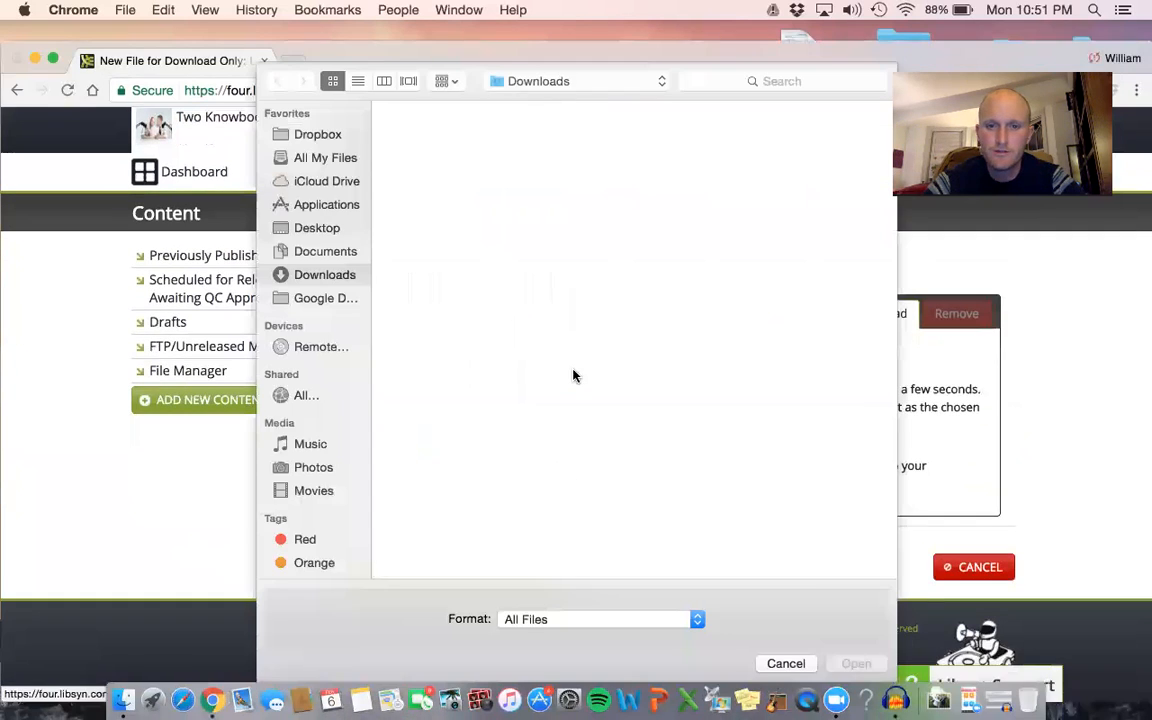
pyautogui.click(310, 226)
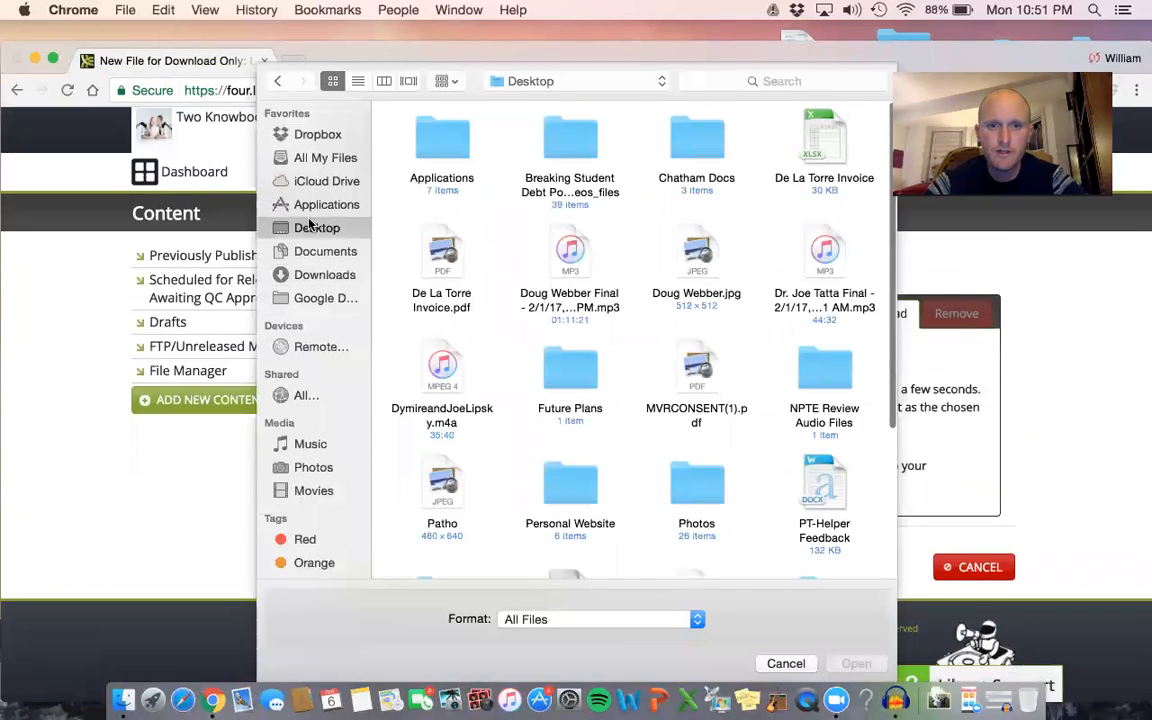
pyautogui.scroll(-2, 539, 265)
pyautogui.scroll(-2, 539, 265)
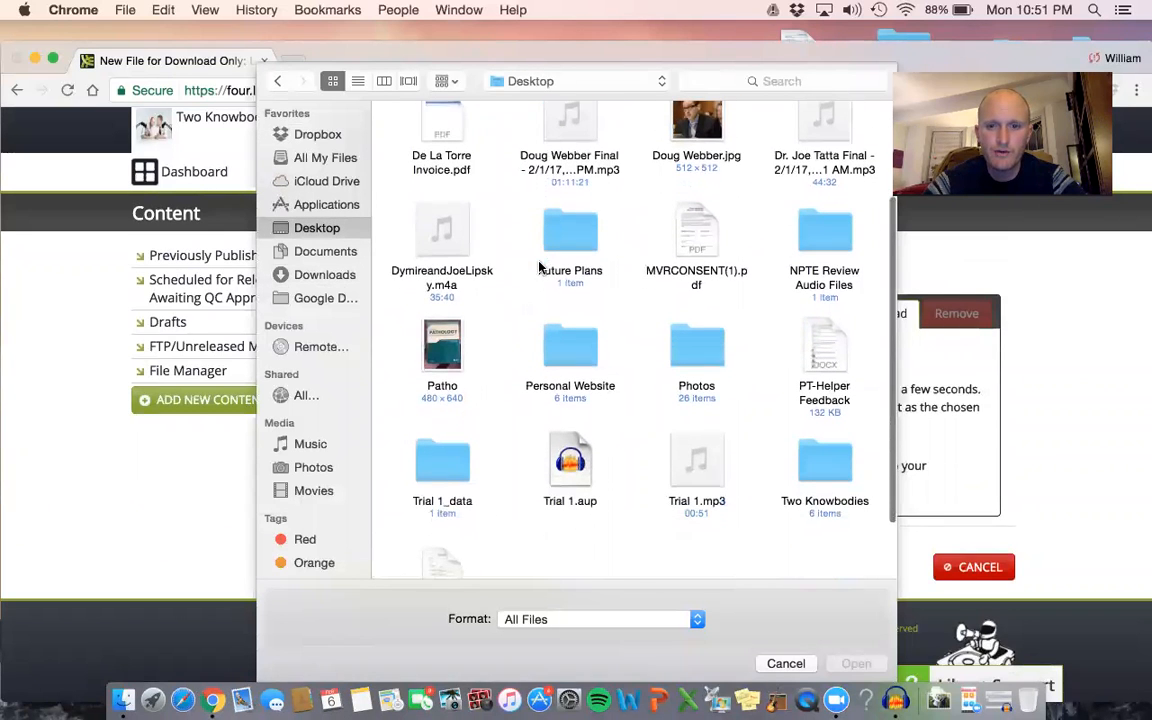
pyautogui.click(717, 478)
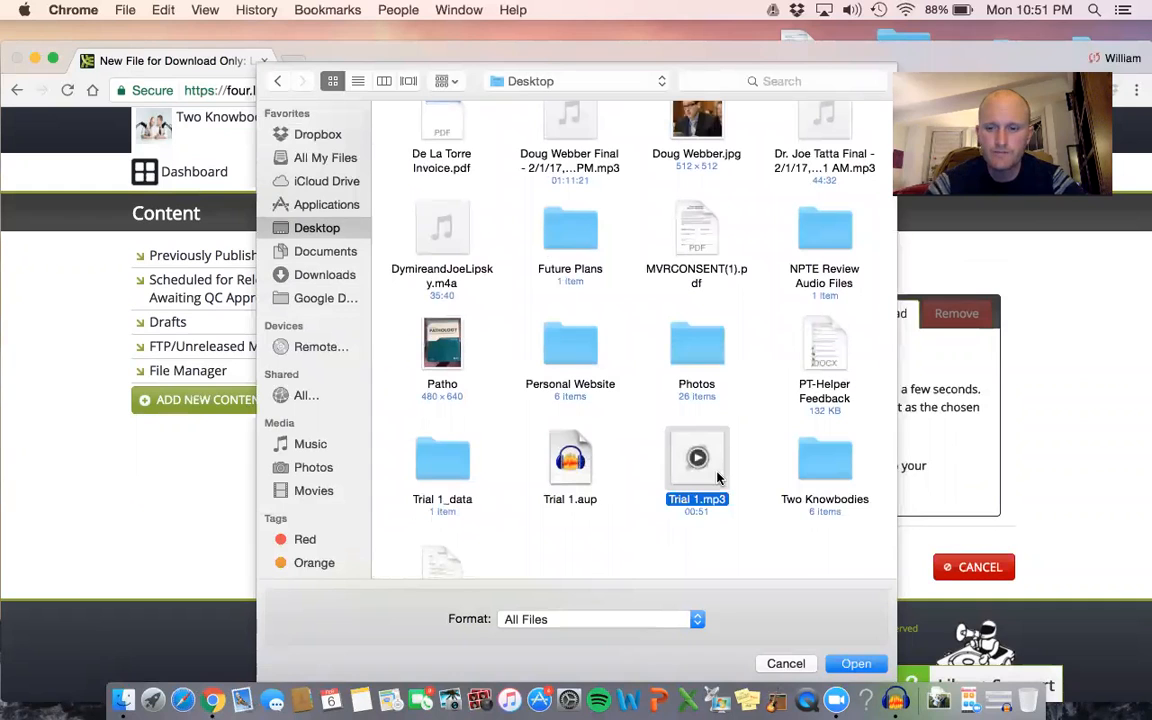
pyautogui.doubleClick(717, 478)
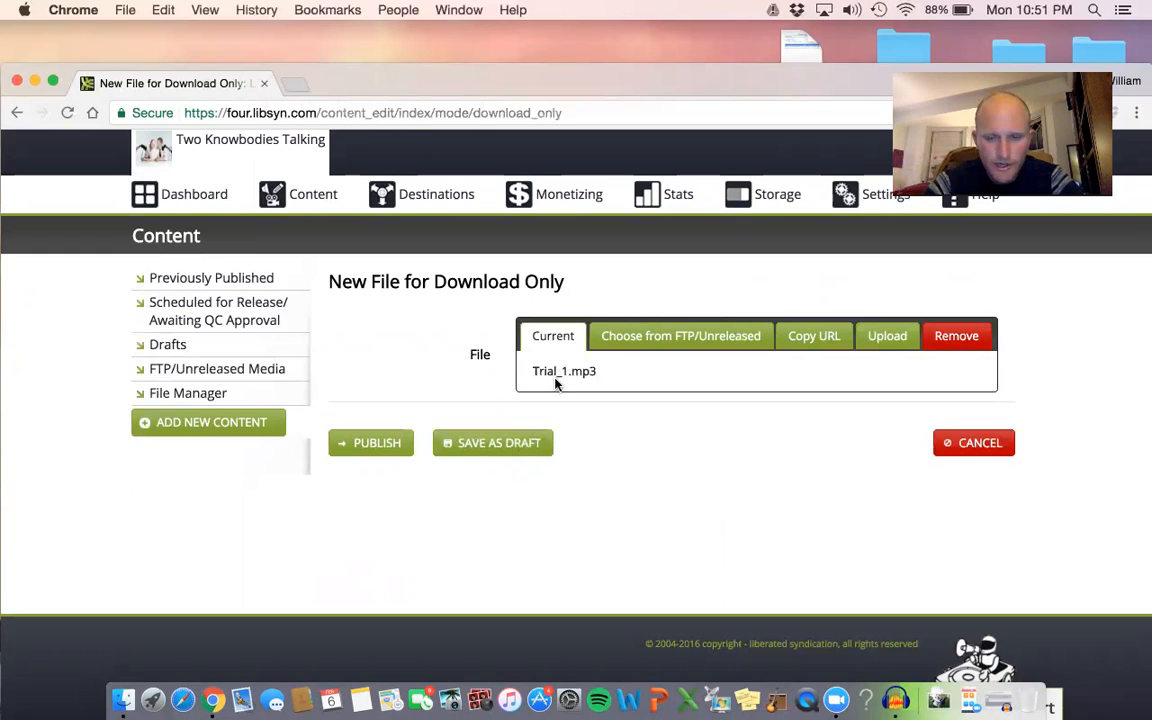
pyautogui.click(520, 442)
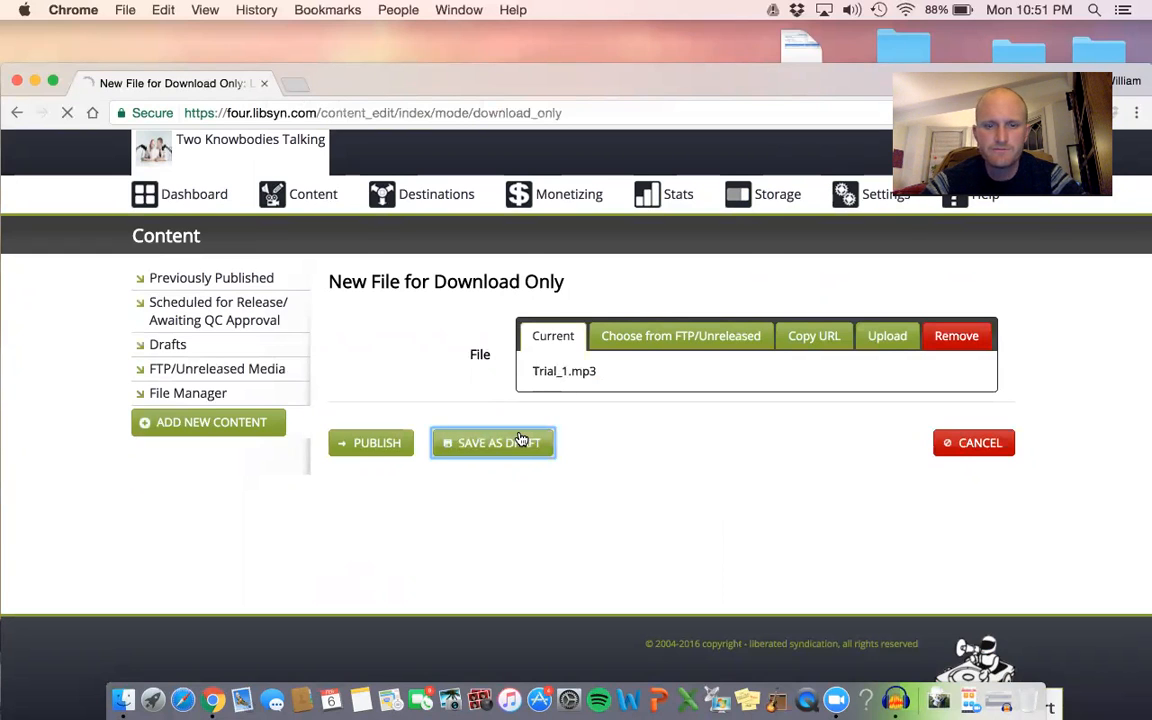
pyautogui.scroll(-1, 518, 436)
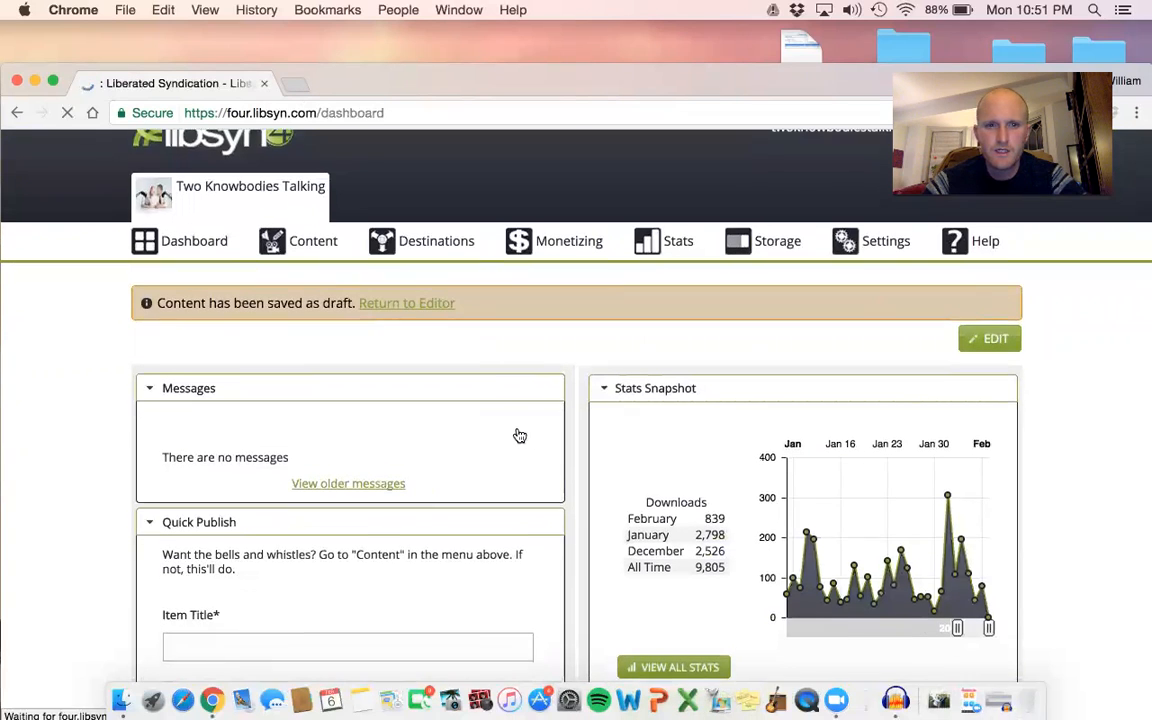
# Go to the list of content drafts and open the Trial_1.mp3 draft for editing.
pyautogui.scroll(1, 486, 297)
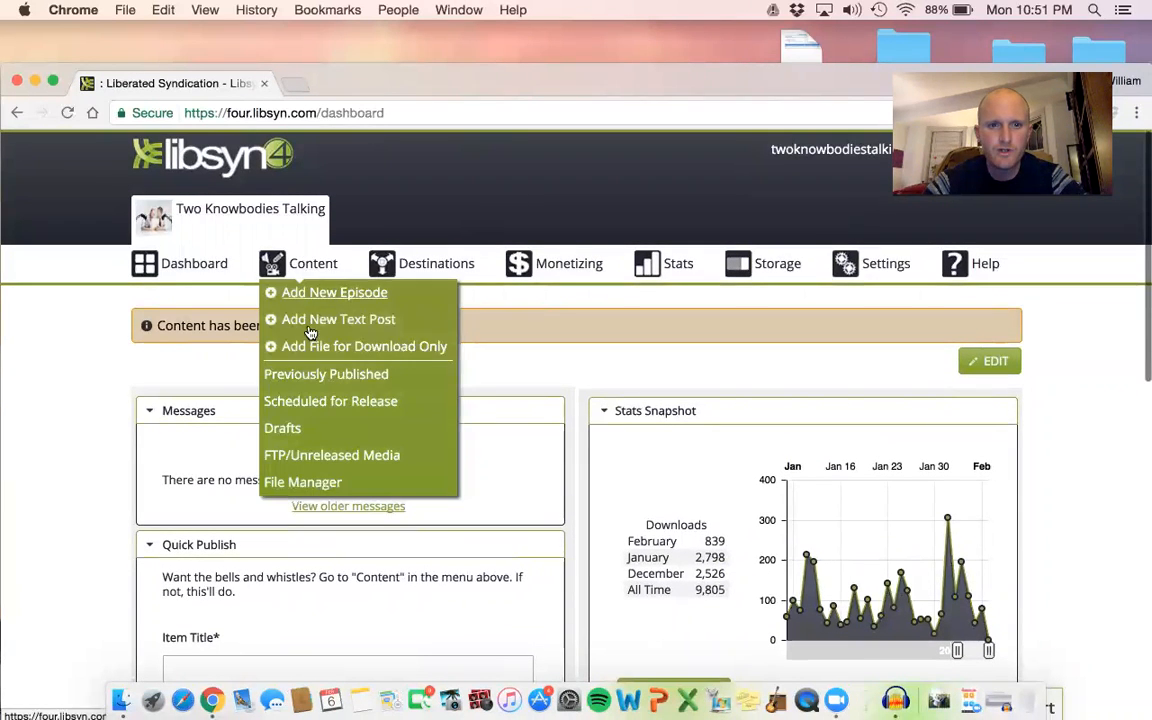
pyautogui.click(284, 428)
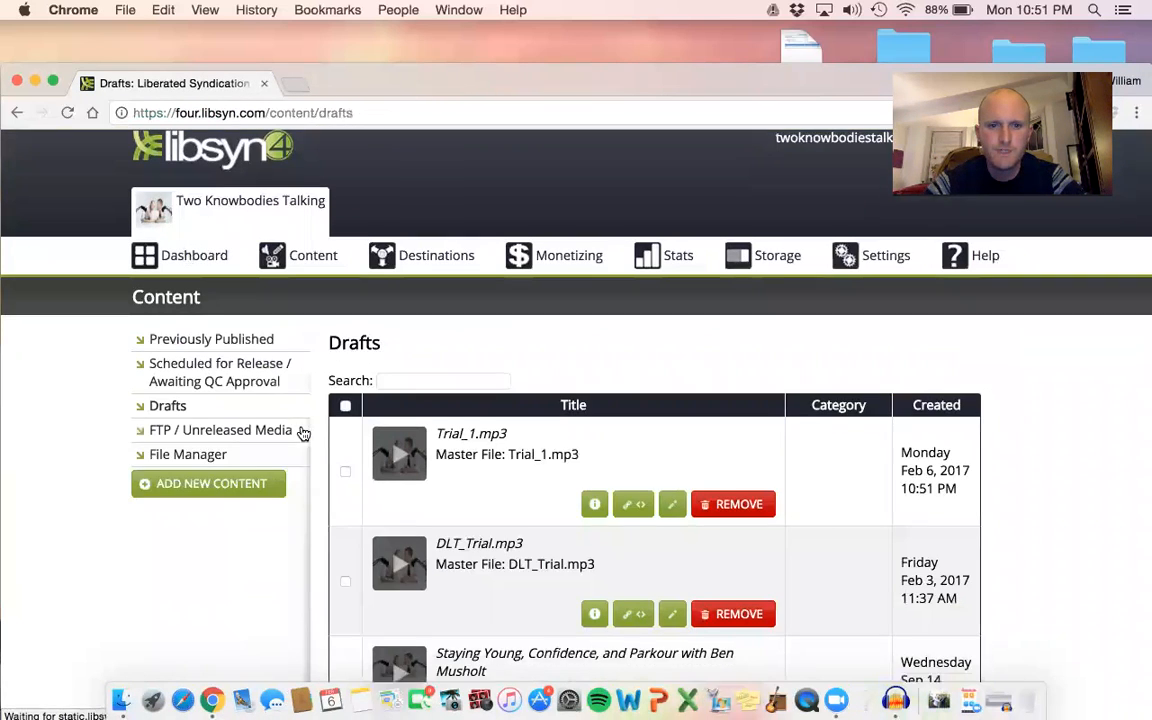
pyautogui.scroll(-2, 593, 371)
pyautogui.scroll(-1, 475, 362)
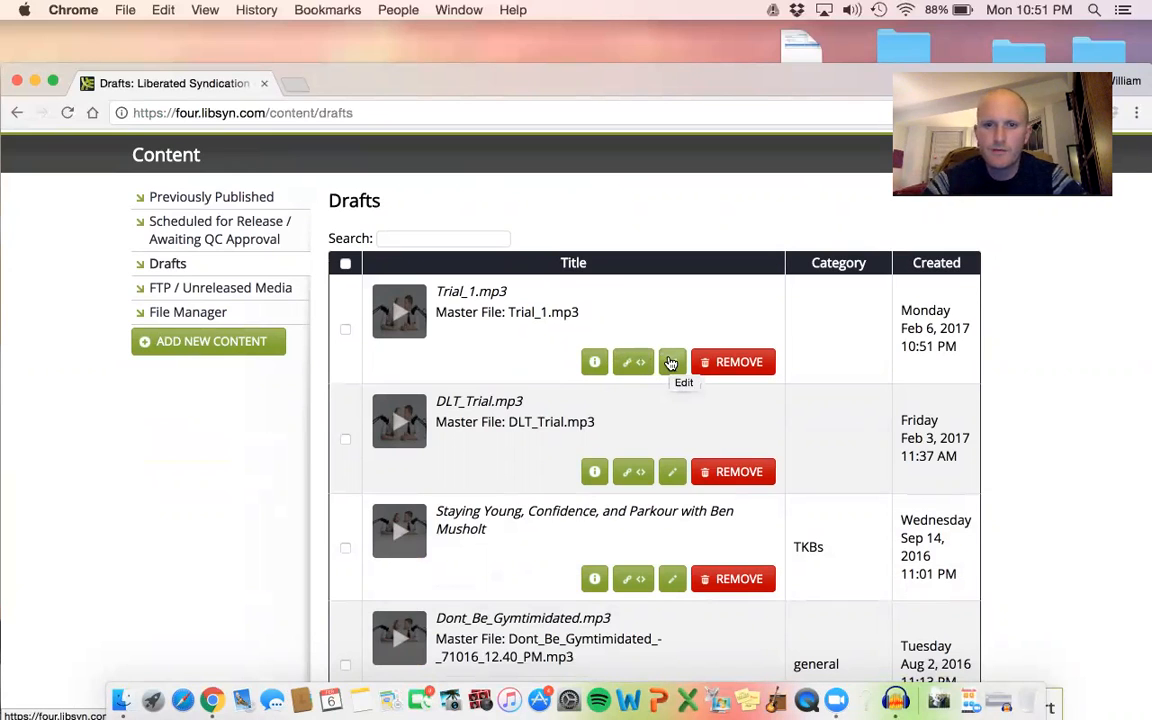
pyautogui.click(671, 362)
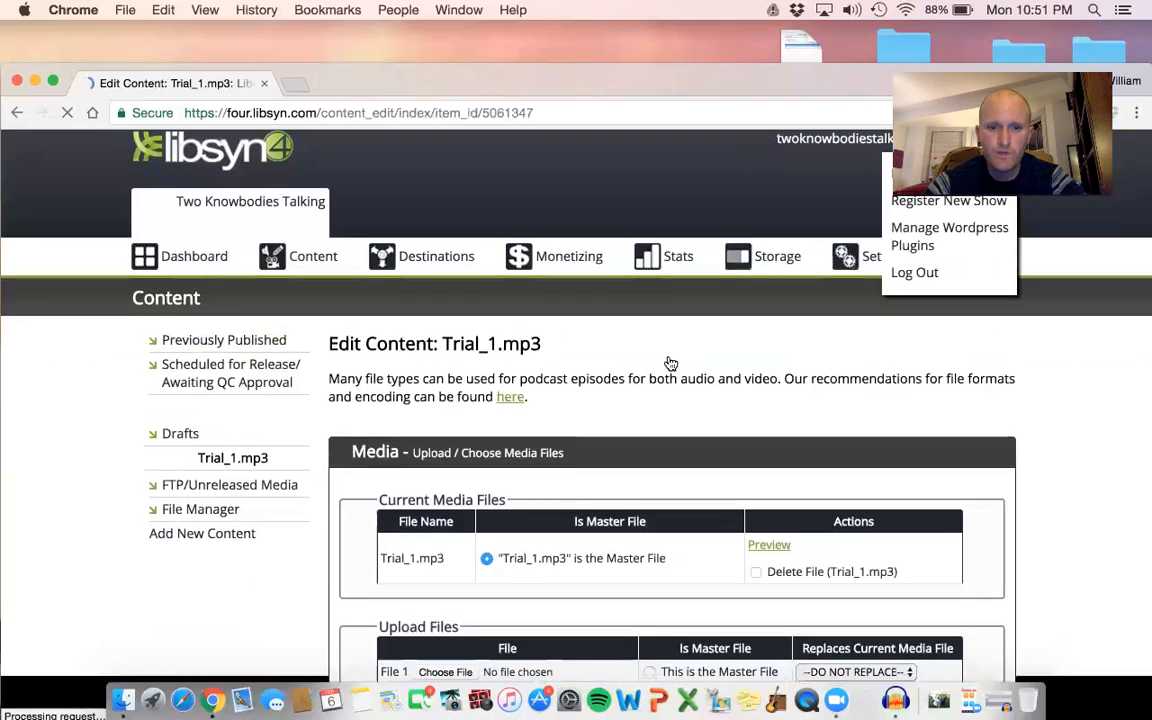
# Replace the draft's title in its details with New Pod Episode #1.
pyautogui.scroll(-5, 669, 360)
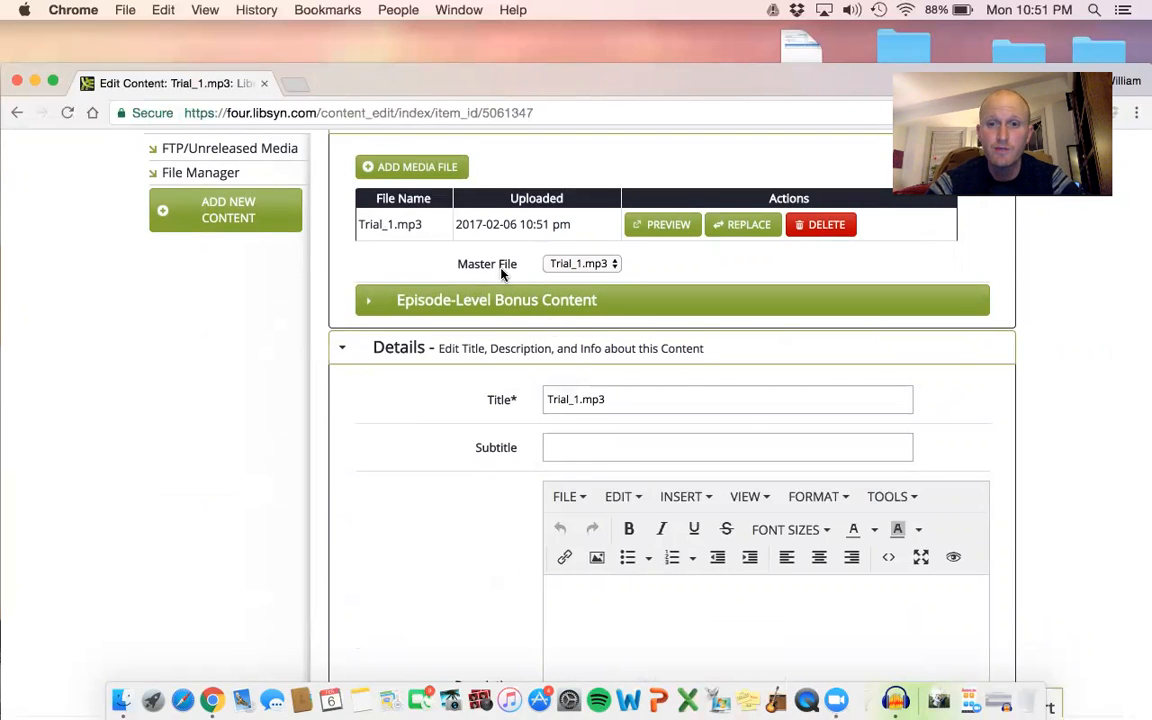
pyautogui.moveTo(627, 401); pyautogui.dragTo(542, 399)
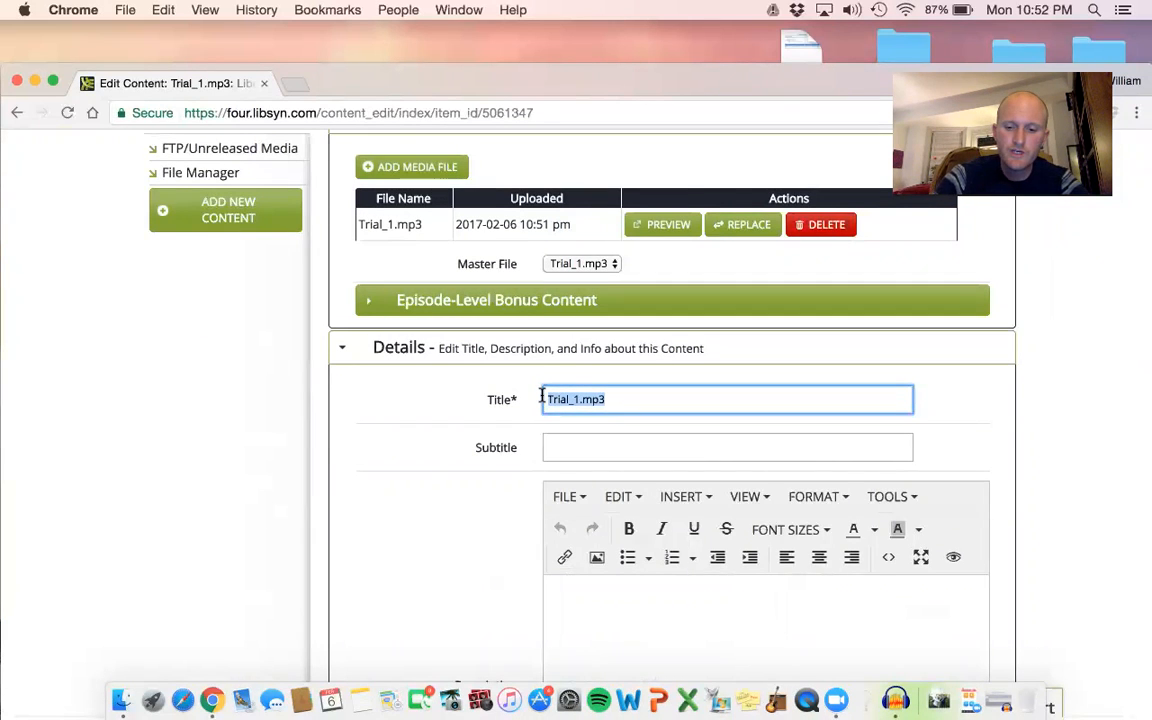
pyautogui.write('New Pod')
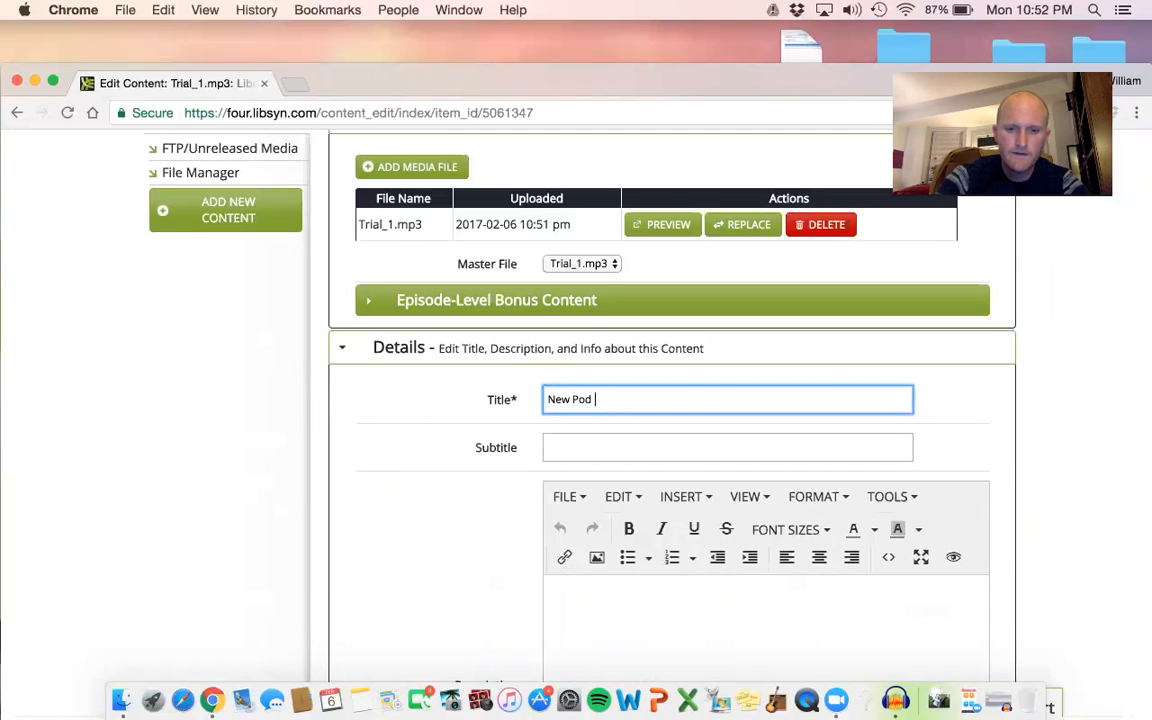
pyautogui.write(' Episode #1')
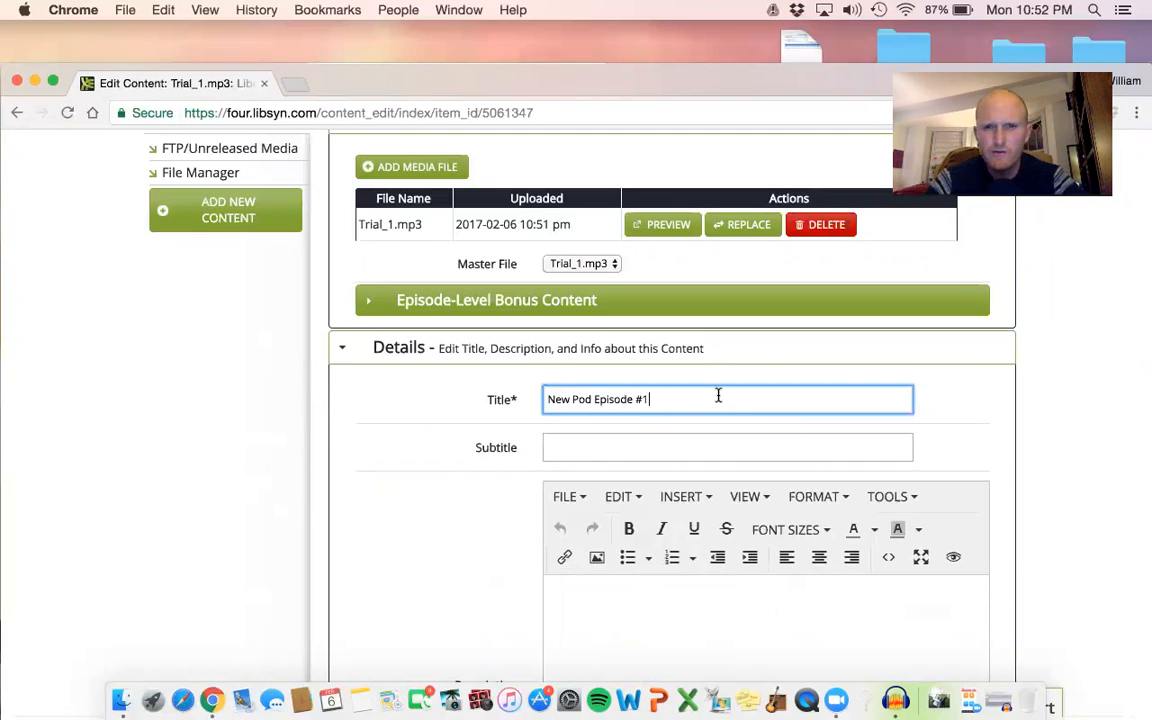
pyautogui.moveTo(717, 393); pyautogui.dragTo(542, 399)
pyautogui.moveTo(743, 373); pyautogui.dragTo(542, 400)
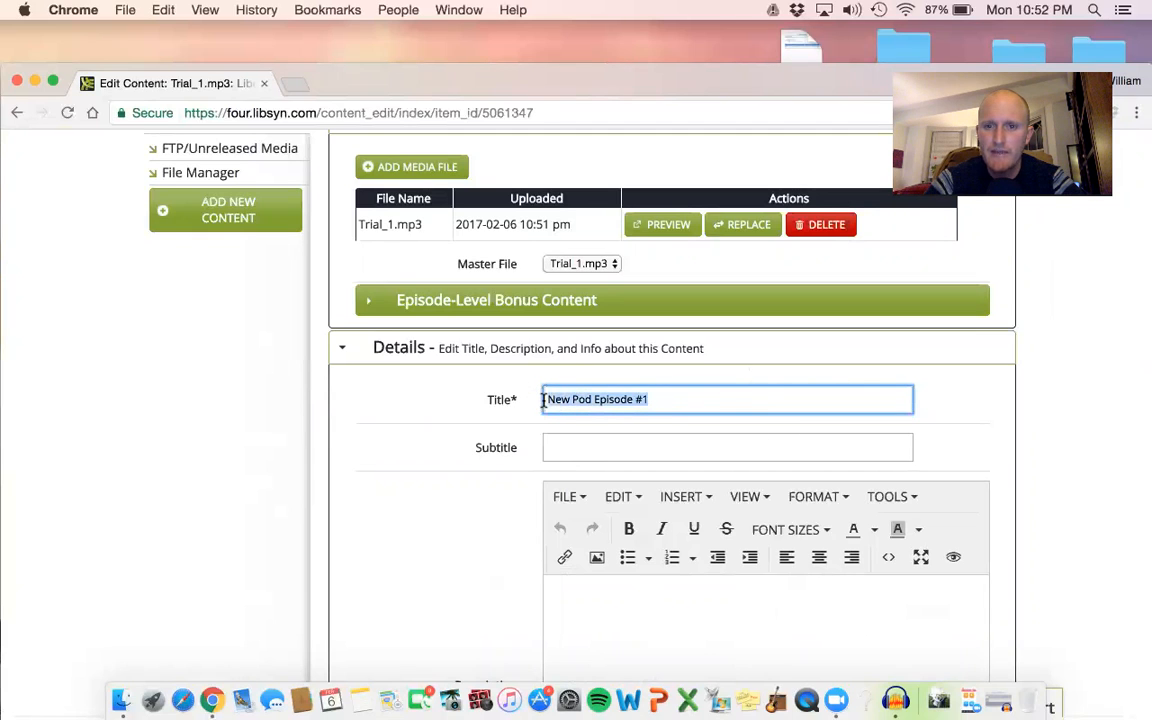
pyautogui.moveTo(763, 384); pyautogui.dragTo(707, 393)
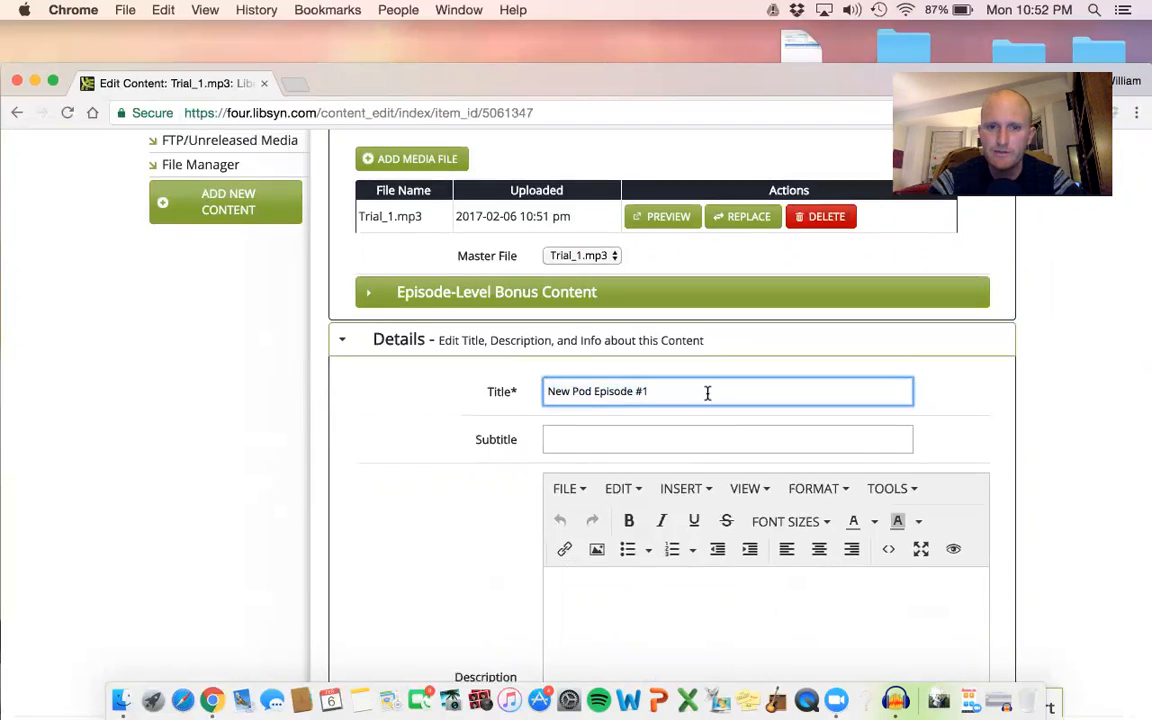
# Look over the Subtitle and Description fields in the episode details.
pyautogui.scroll(-3, 708, 400)
pyautogui.click(628, 243)
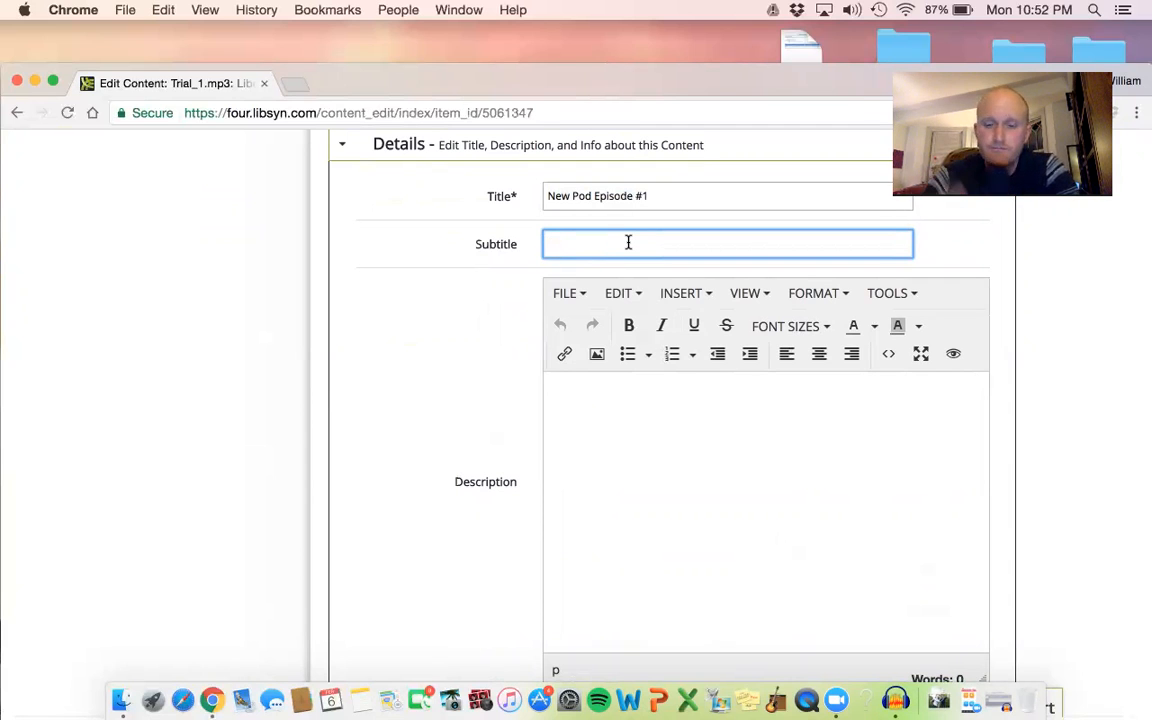
pyautogui.scroll(-3, 695, 345)
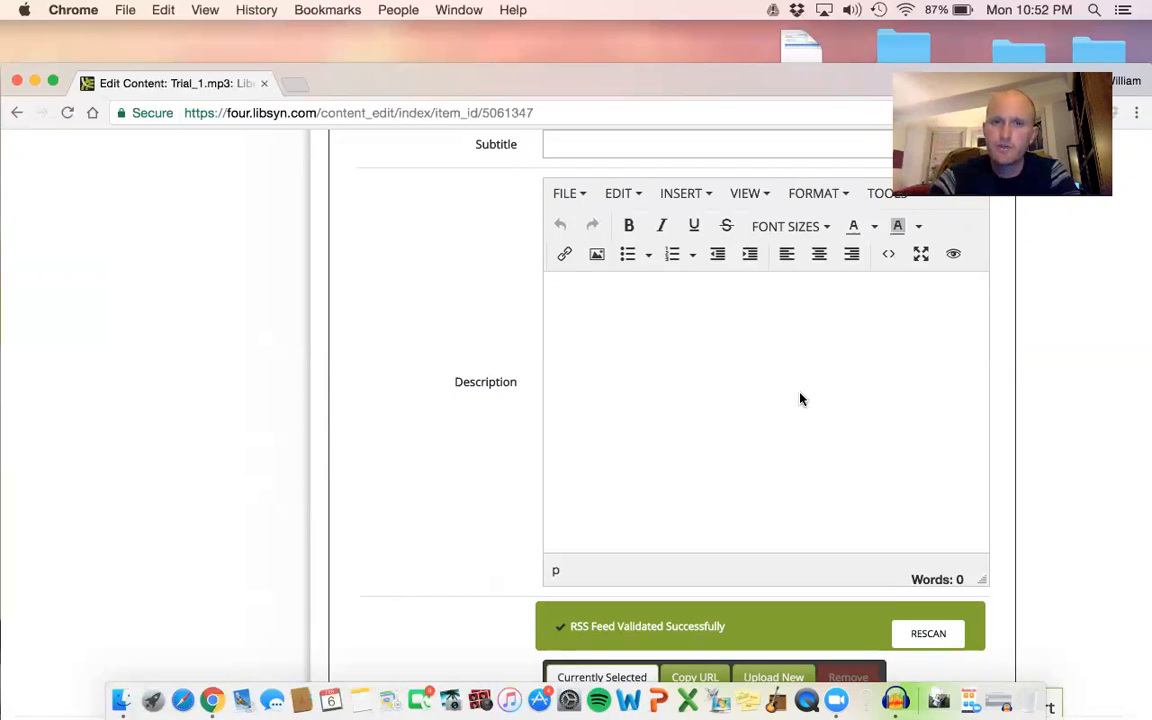
pyautogui.scroll(-1, 1023, 384)
pyautogui.scroll(-1, 1023, 384)
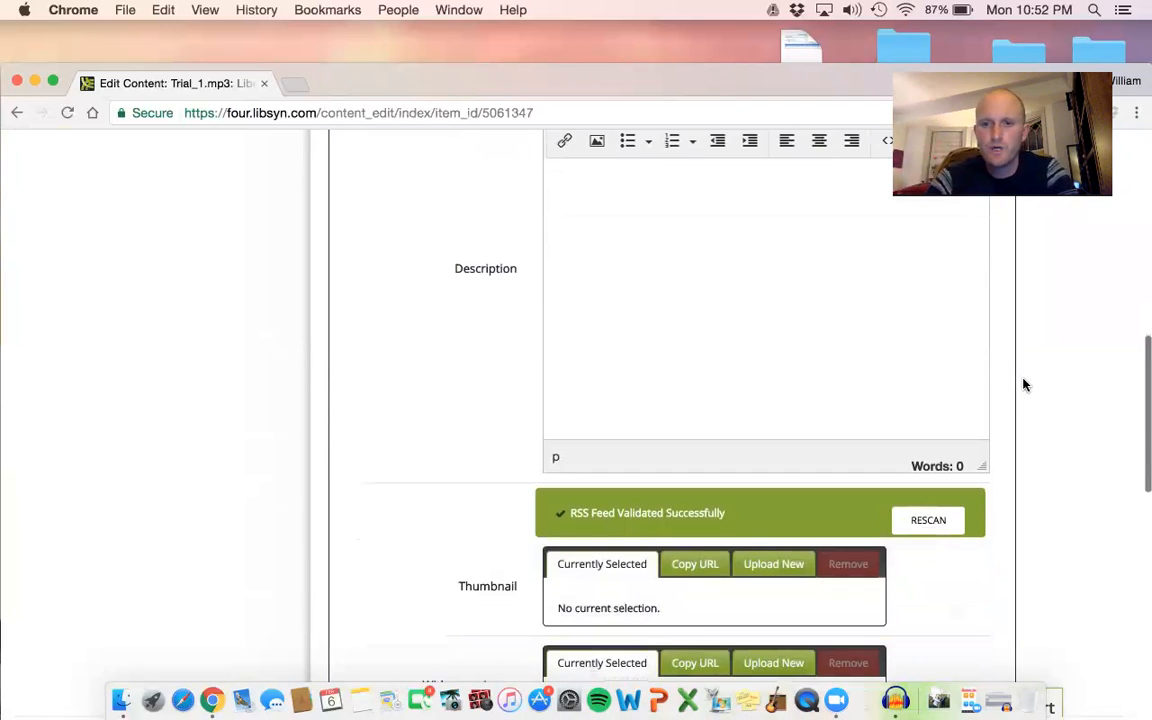
pyautogui.scroll(-1, 1023, 384)
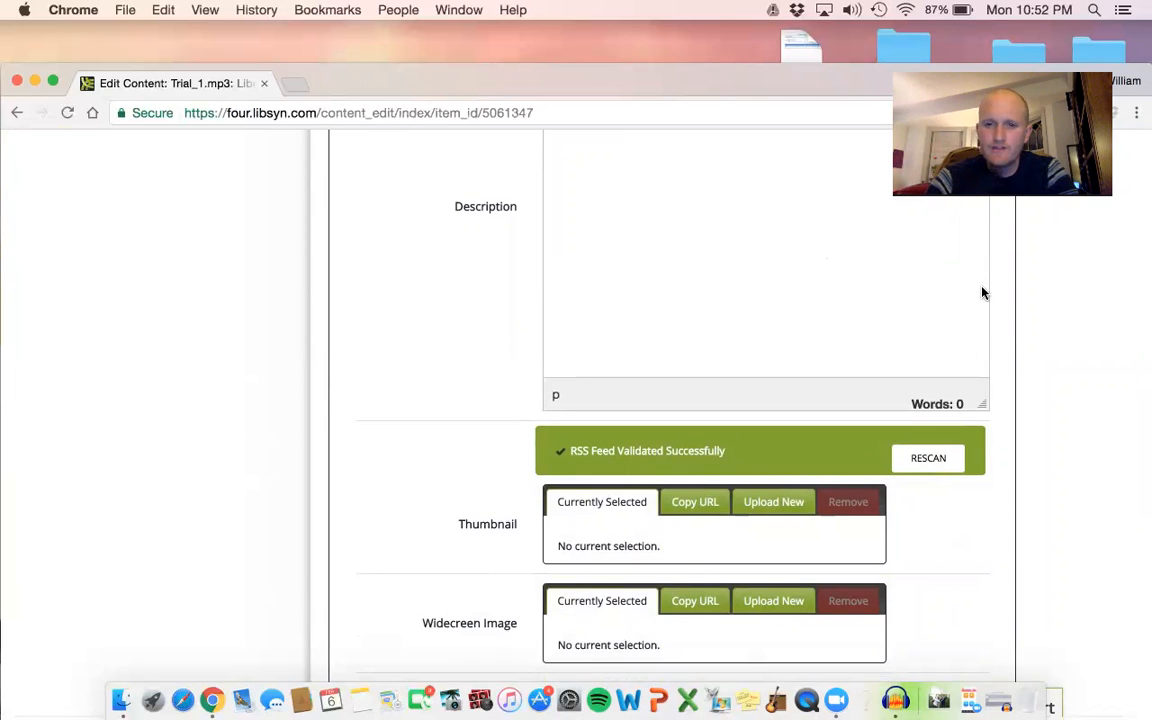
# Upload the Patho image from the Desktop folder as the episode's thumbnail.
pyautogui.scroll(-1, 982, 290)
pyautogui.scroll(-3, 708, 380)
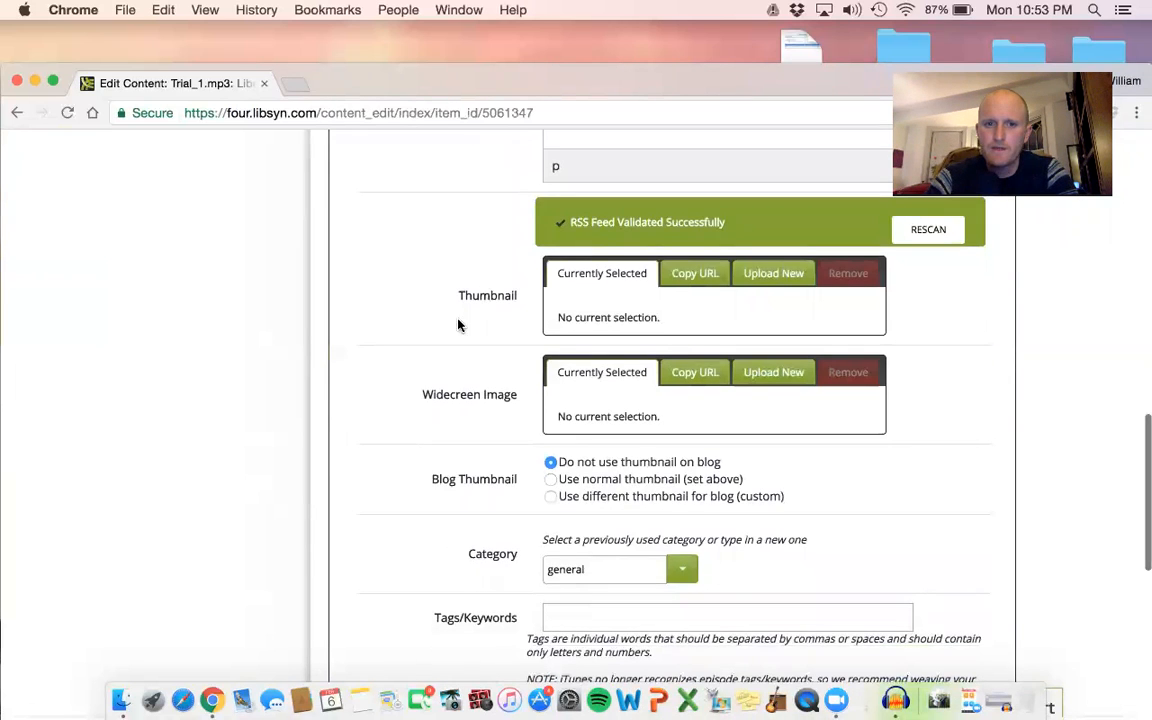
pyautogui.click(784, 276)
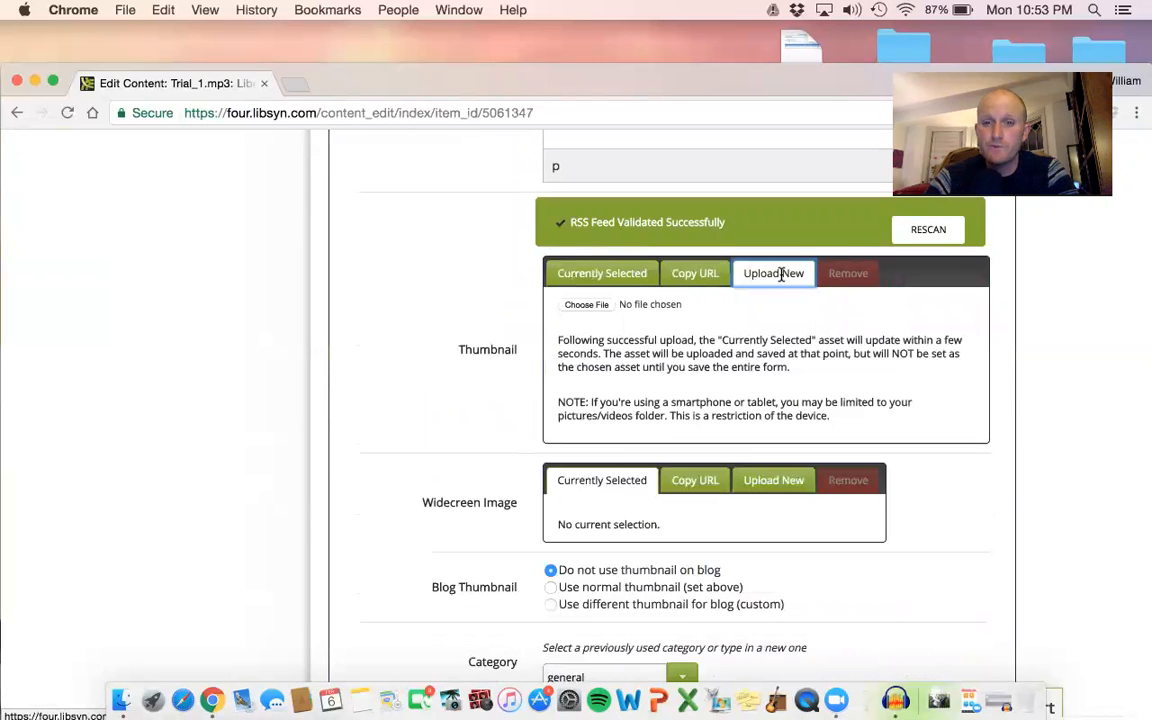
pyautogui.click(588, 306)
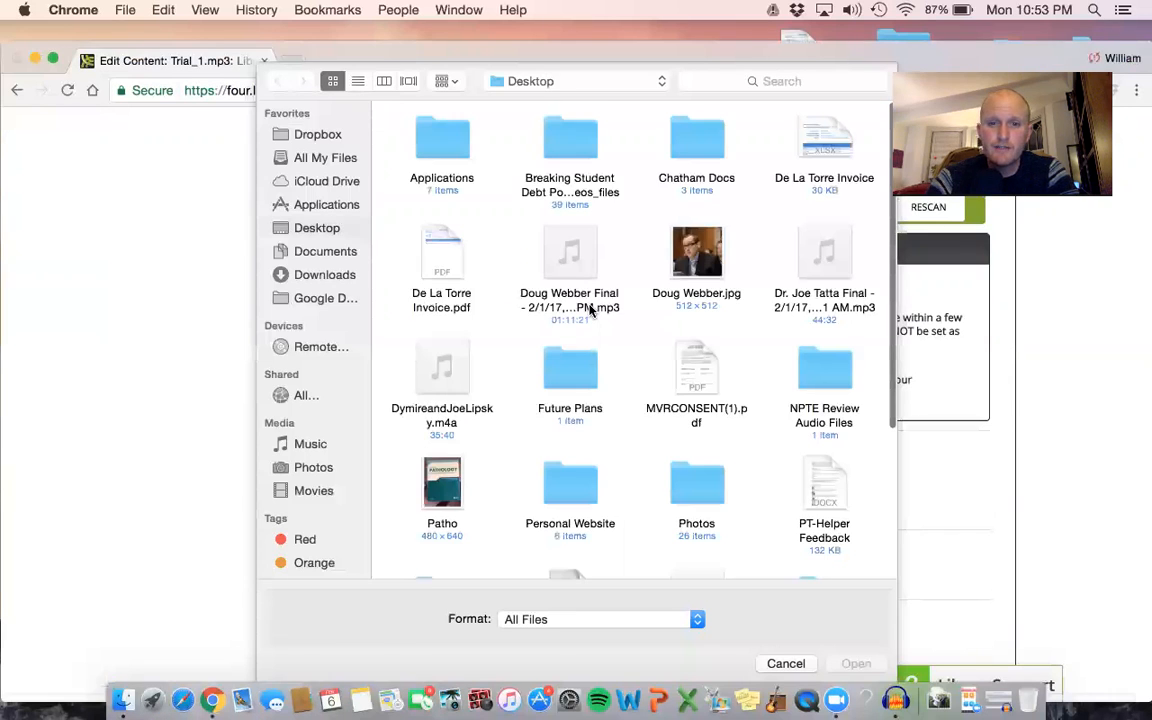
pyautogui.scroll(-2, 594, 309)
pyautogui.click(442, 428)
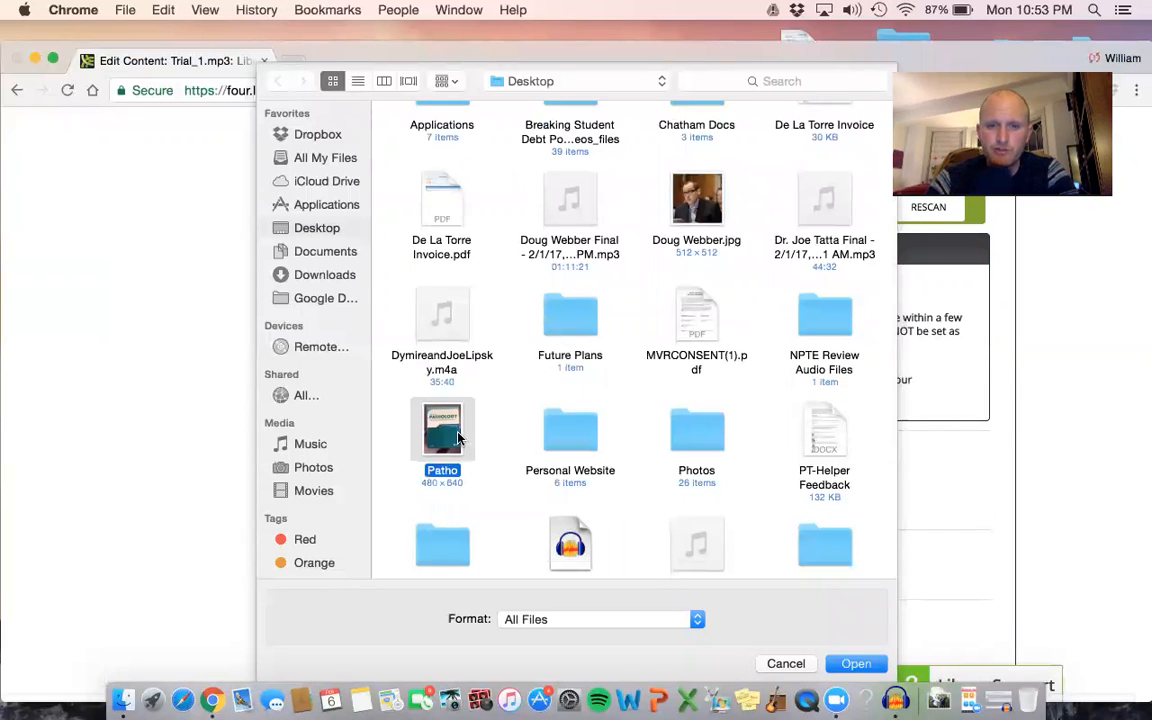
pyautogui.press('Return')
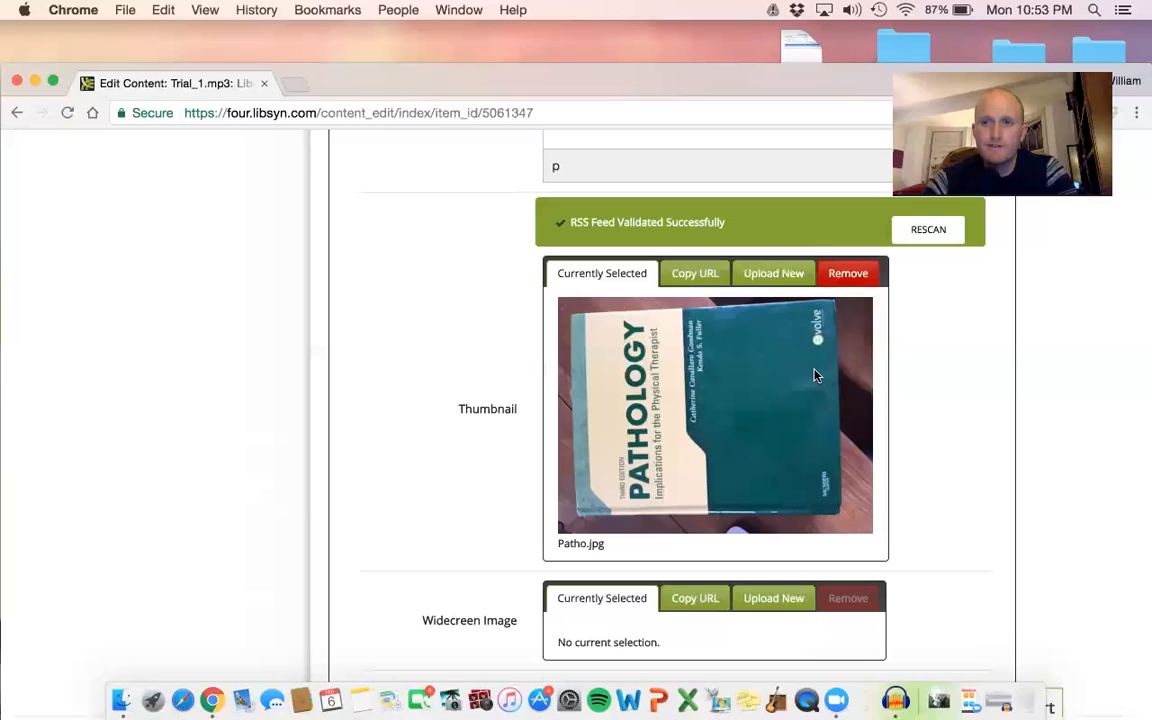
# Set the blog thumbnail to use the normal thumbnail set above.
pyautogui.scroll(-1, 960, 345)
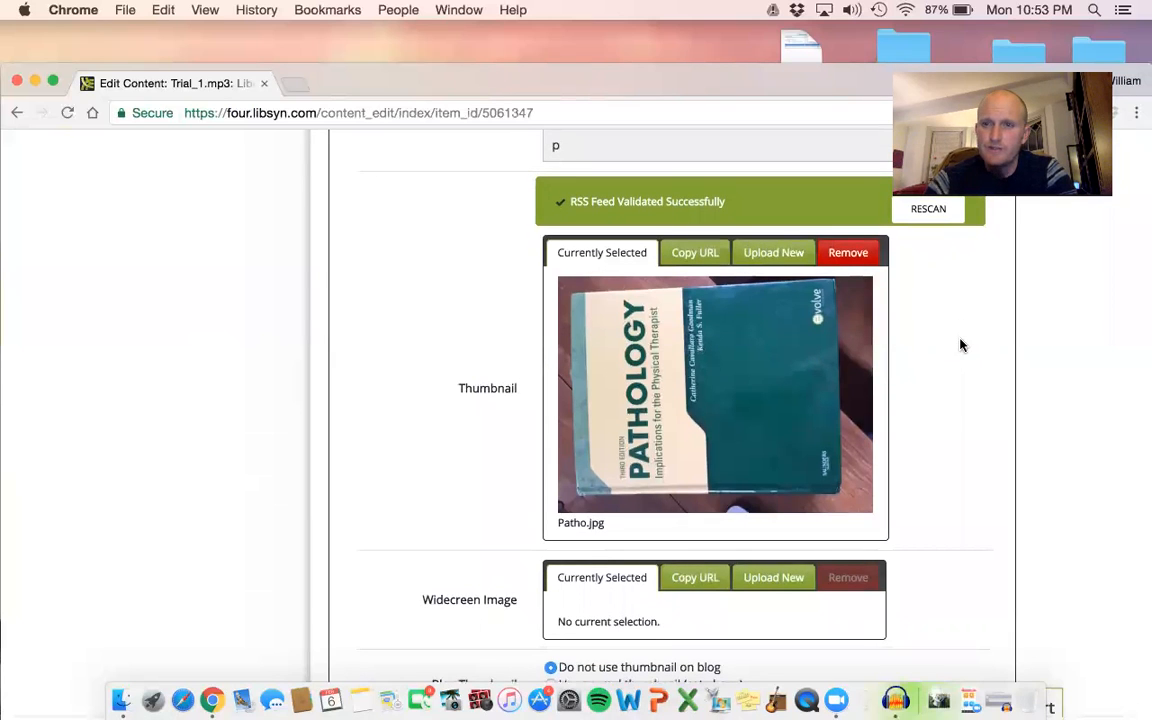
pyautogui.scroll(-4, 960, 345)
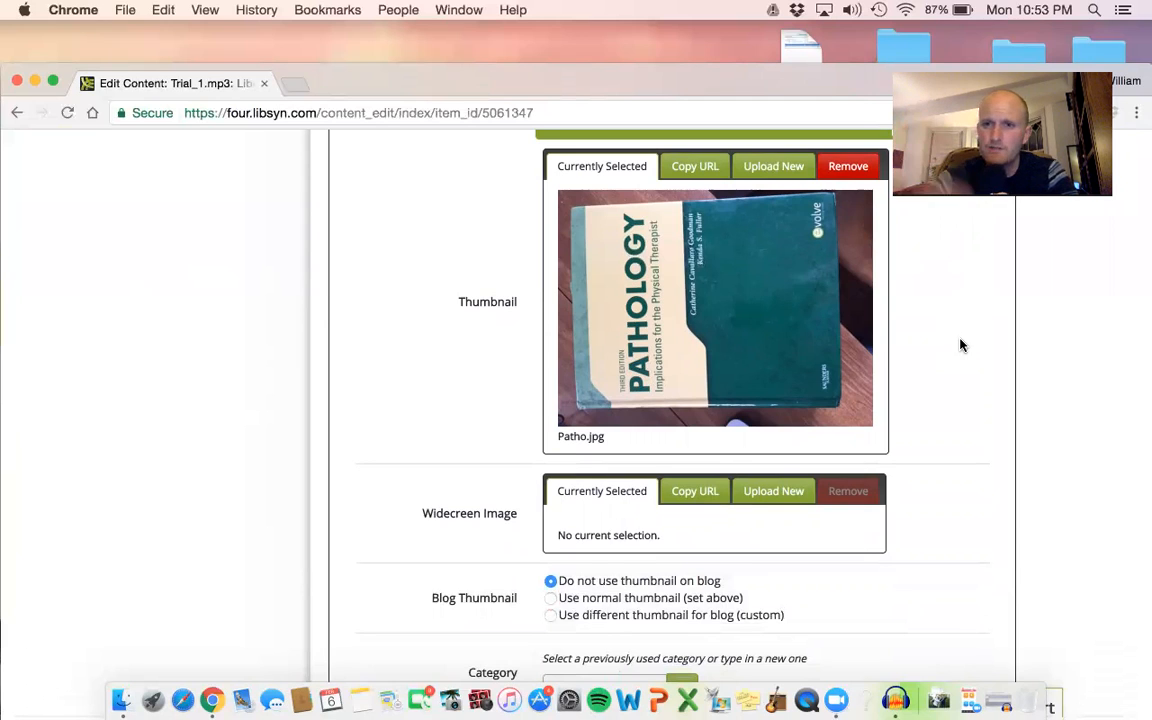
pyautogui.scroll(-2, 960, 345)
pyautogui.scroll(-1, 960, 345)
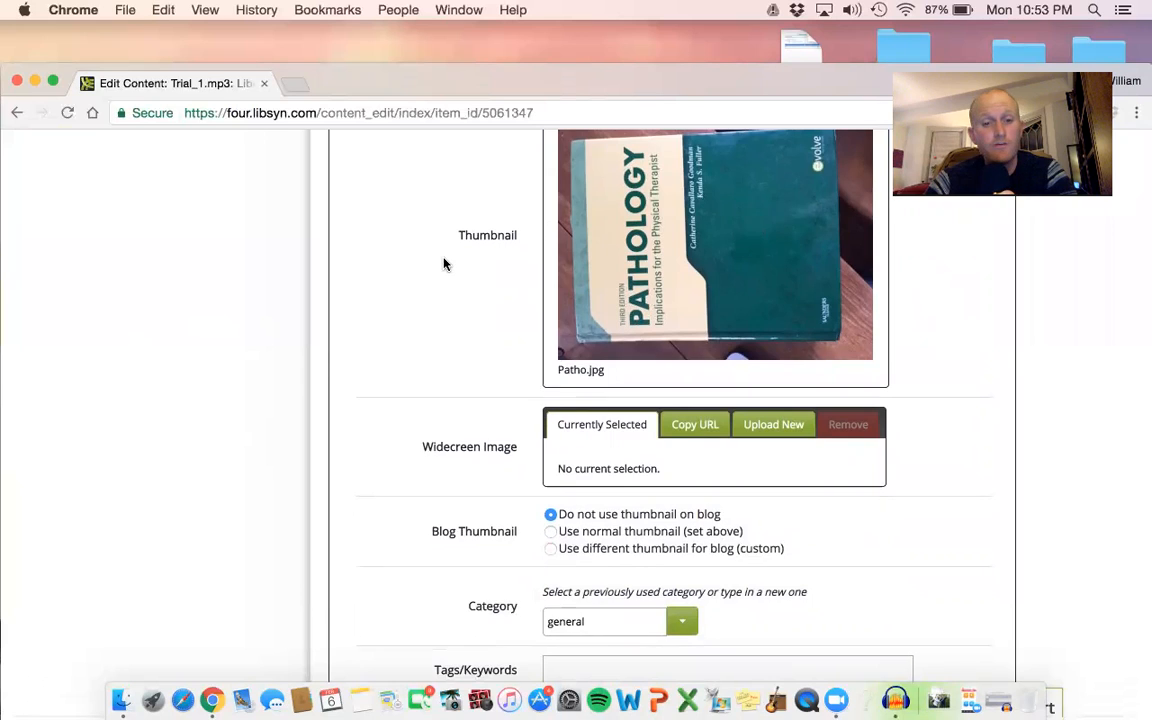
pyautogui.scroll(-5, 442, 260)
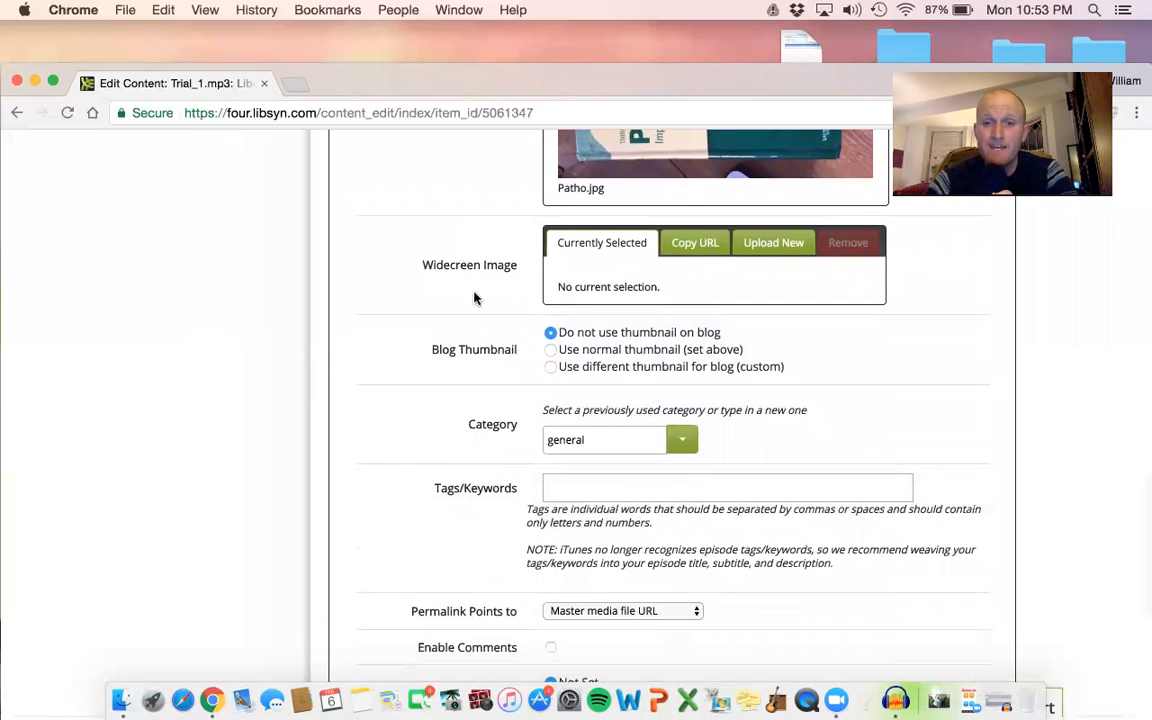
pyautogui.click(550, 350)
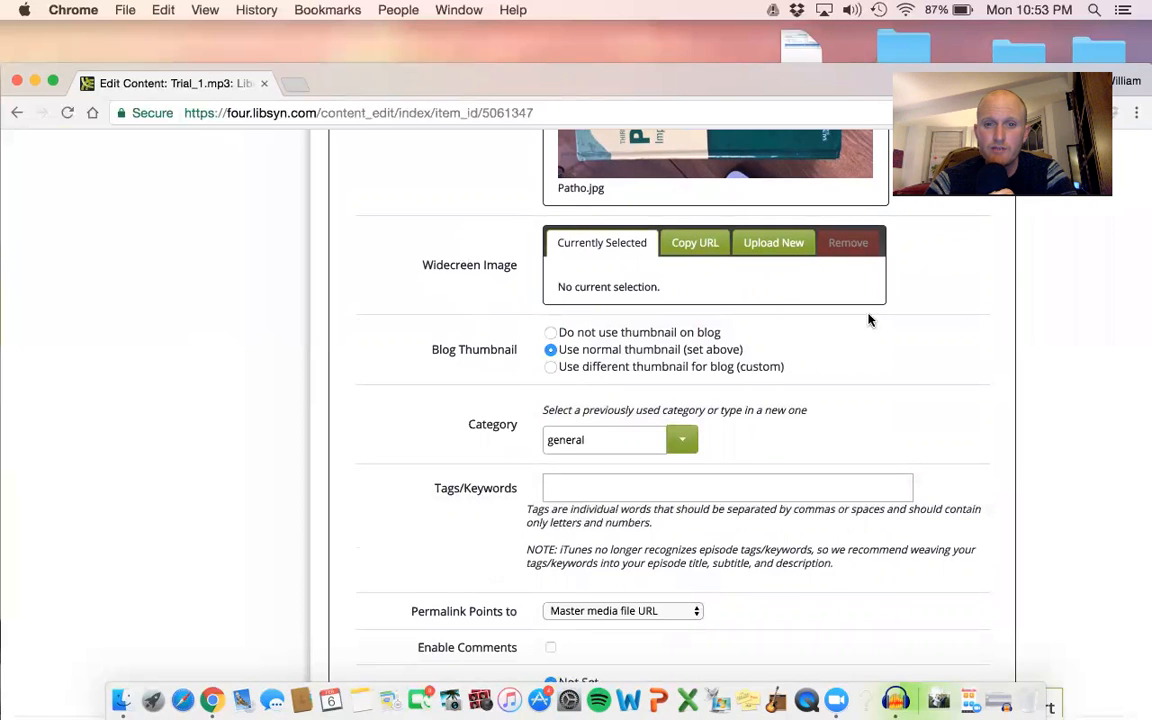
# Examine the category, tags, permalink, comments and iTunes style rating options in the episode details.
pyautogui.scroll(-1, 957, 320)
pyautogui.scroll(-2, 957, 320)
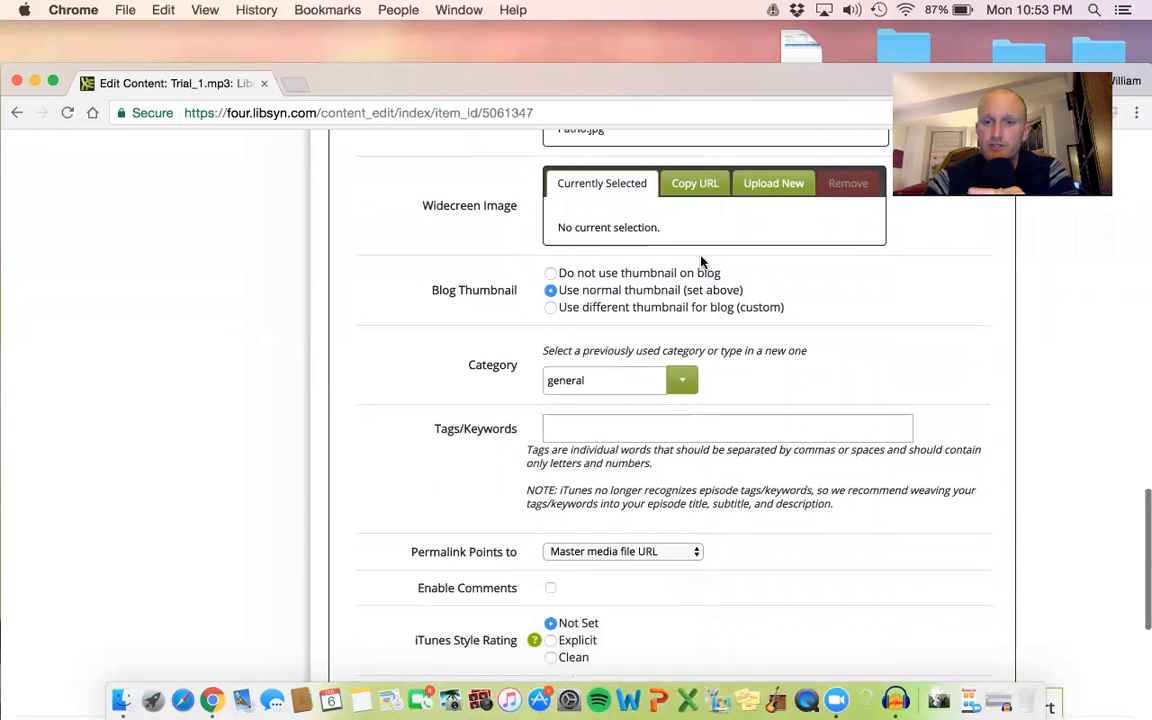
pyautogui.click(599, 379)
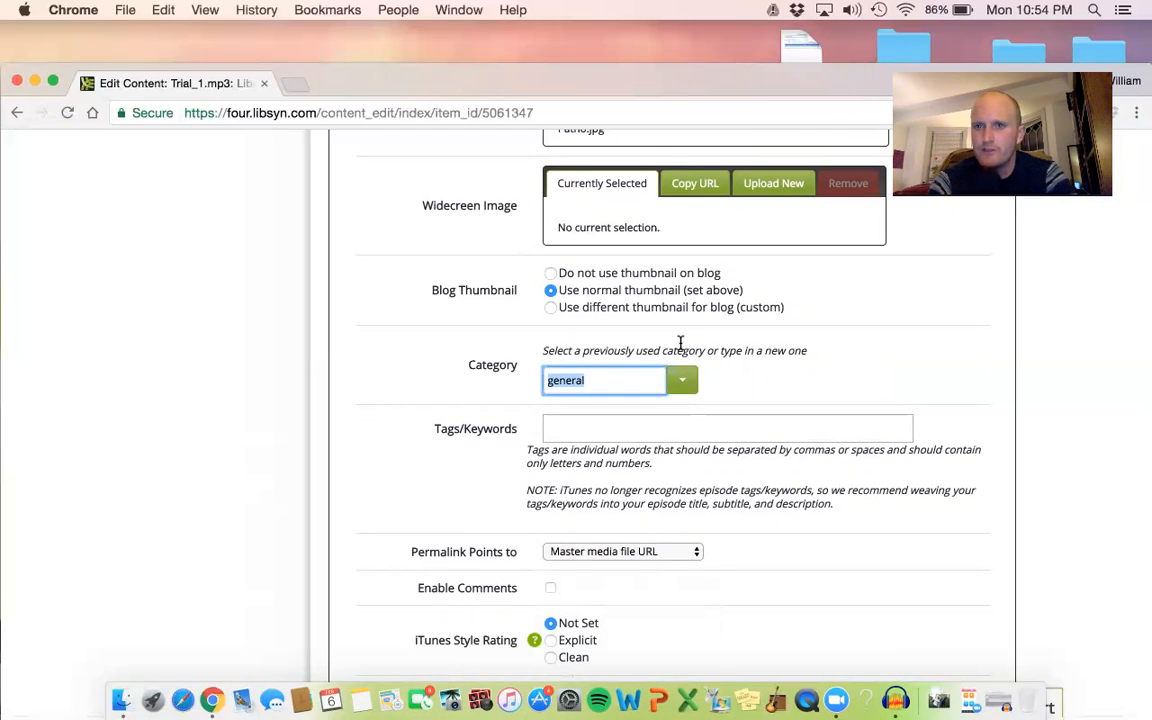
pyautogui.scroll(-2, 680, 343)
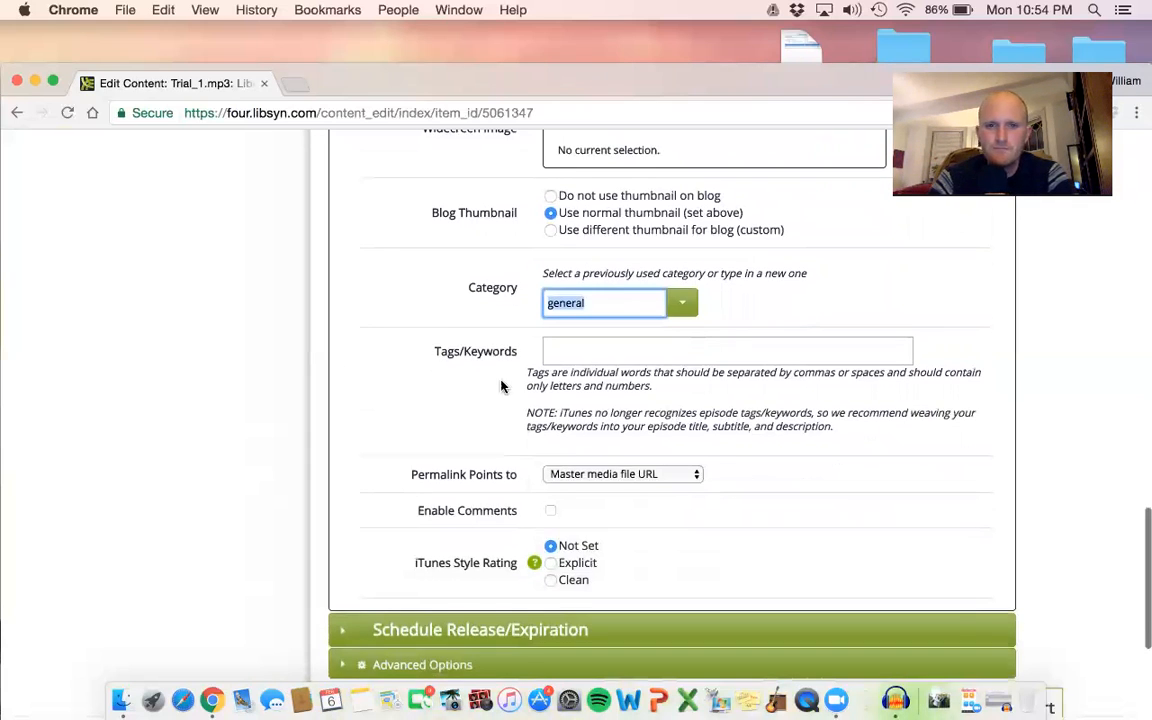
pyautogui.click(660, 338)
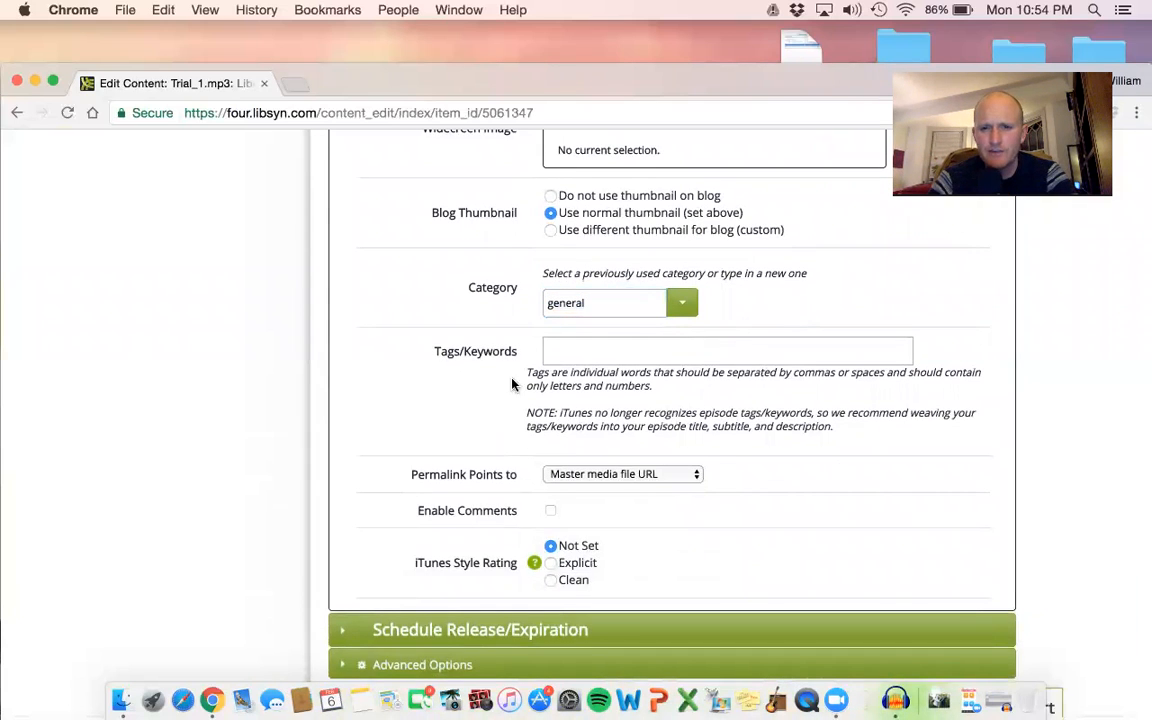
pyautogui.scroll(-1, 961, 368)
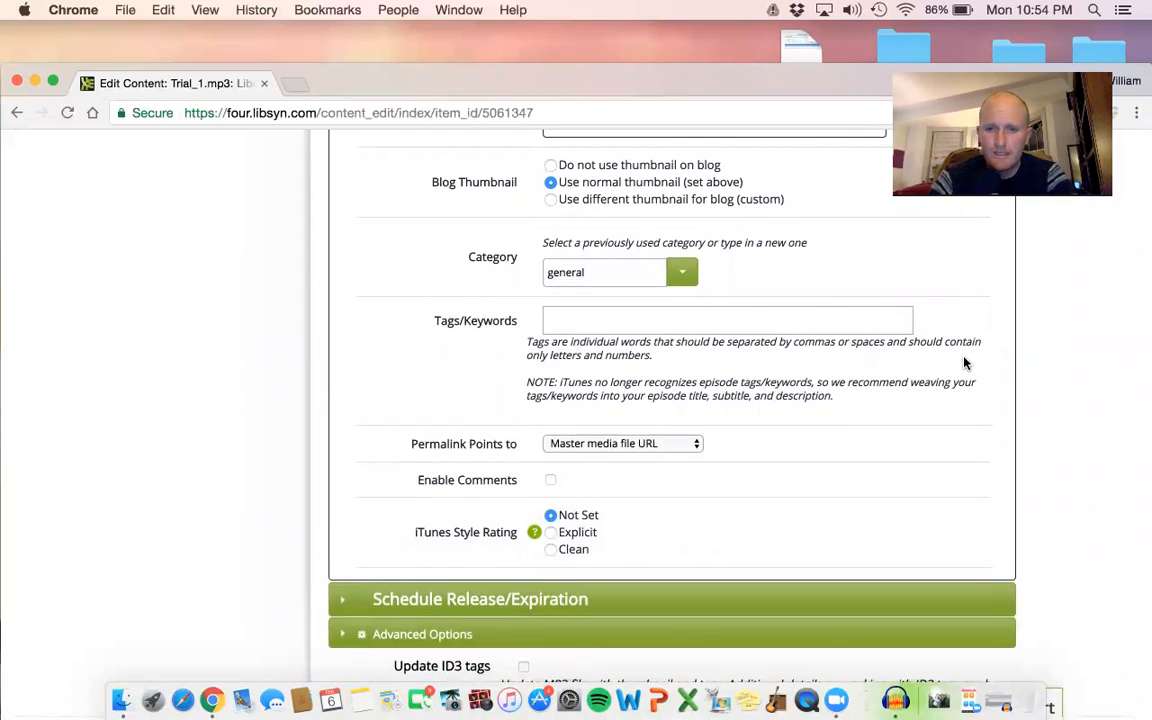
pyautogui.scroll(-2, 746, 378)
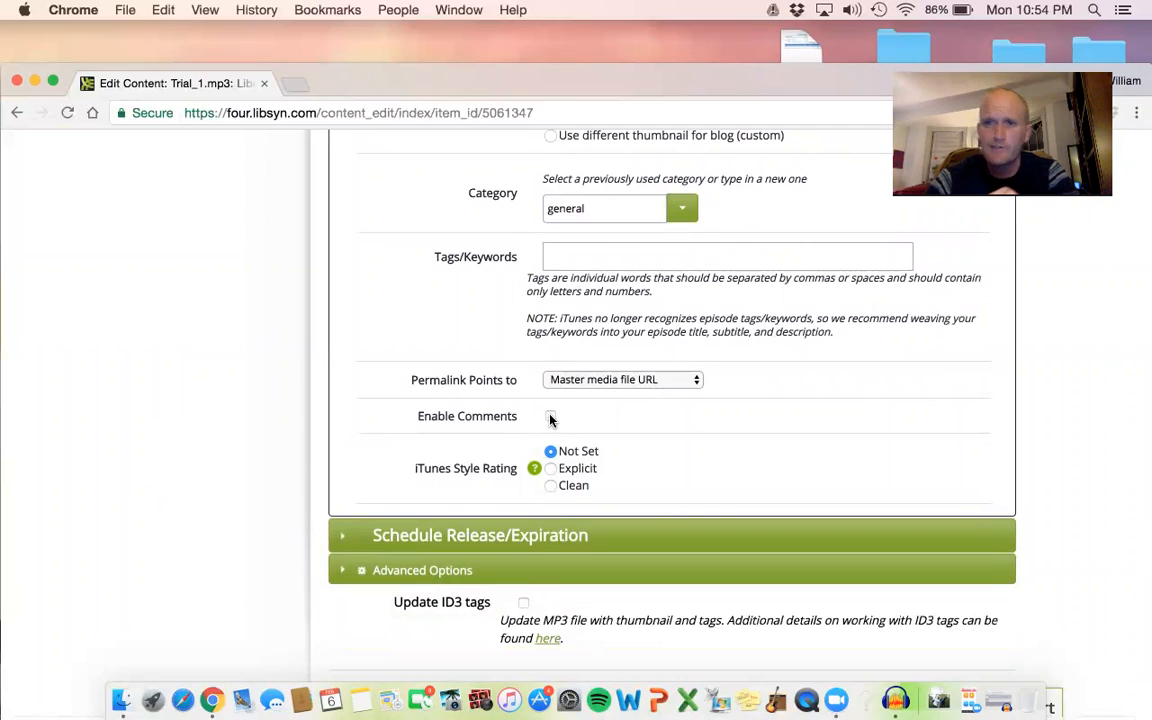
pyautogui.scroll(-1, 550, 421)
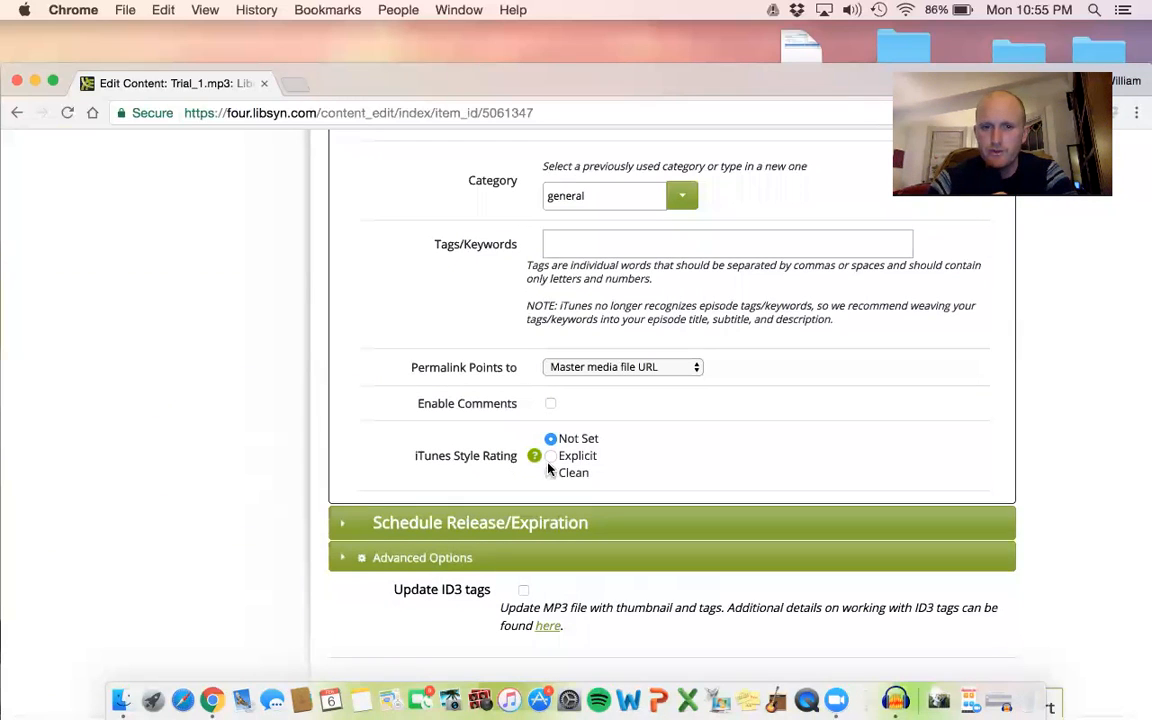
pyautogui.scroll(-3, 565, 470)
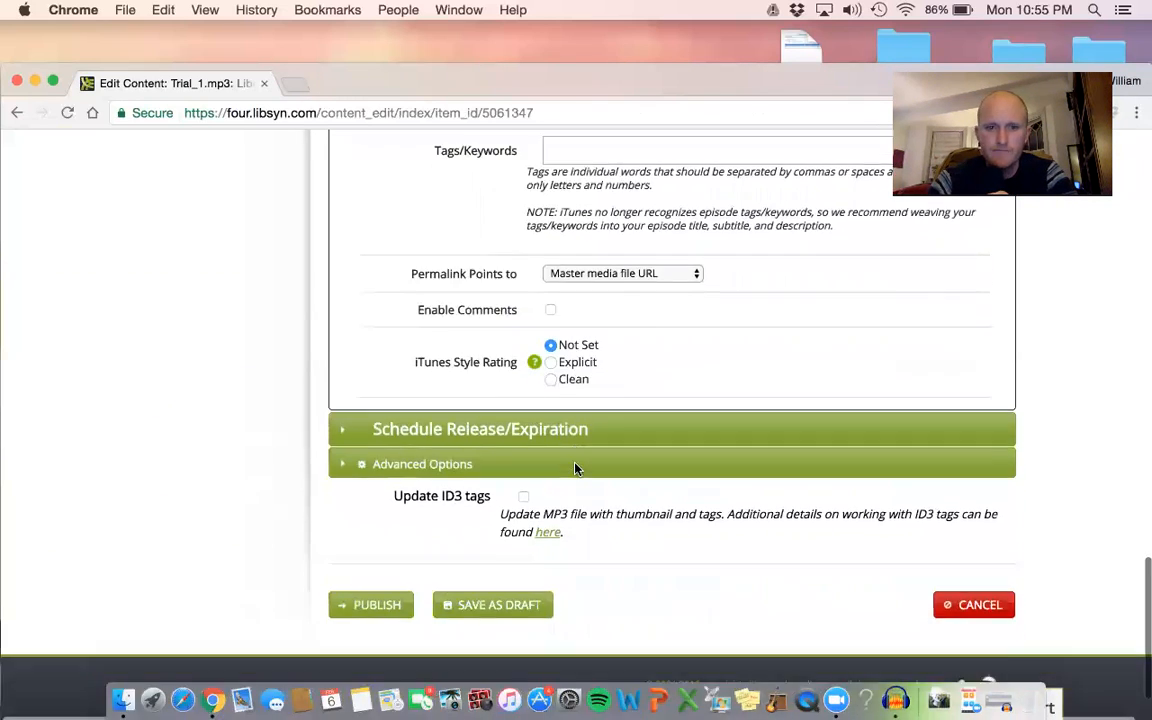
# Expand the release and expiration schedule and switch it from per-destination settings to Basic Release/Expiration.
pyautogui.click(594, 429)
pyautogui.scroll(-5, 594, 429)
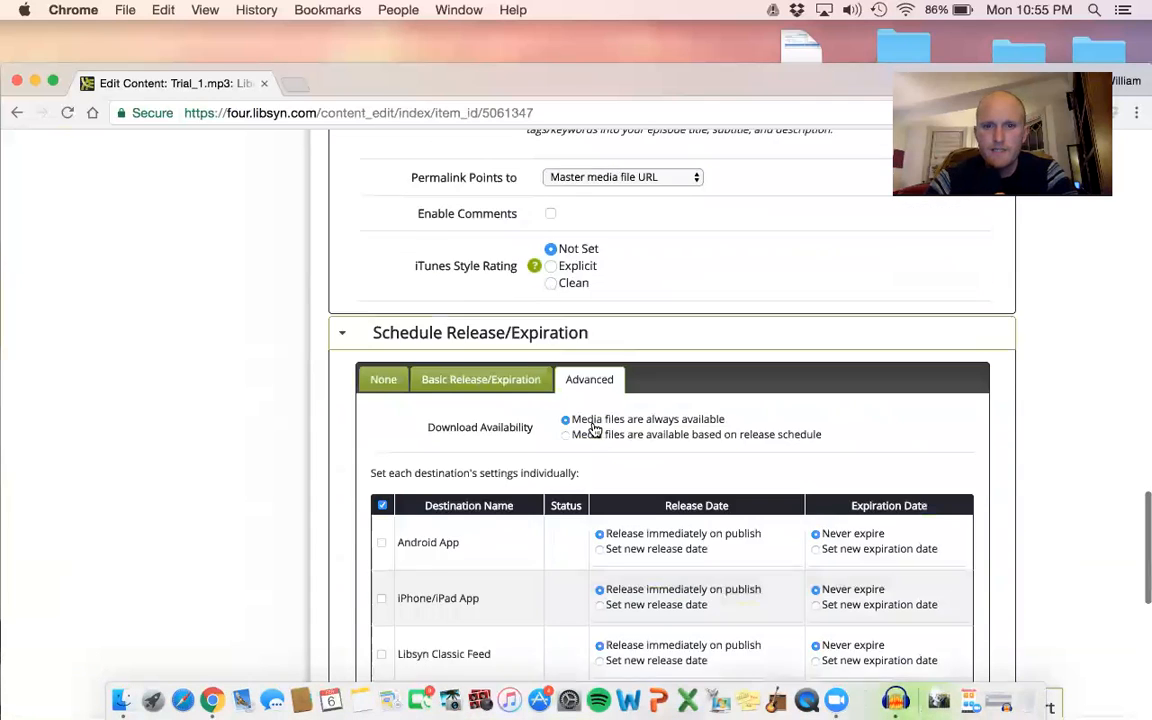
pyautogui.scroll(-2, 594, 429)
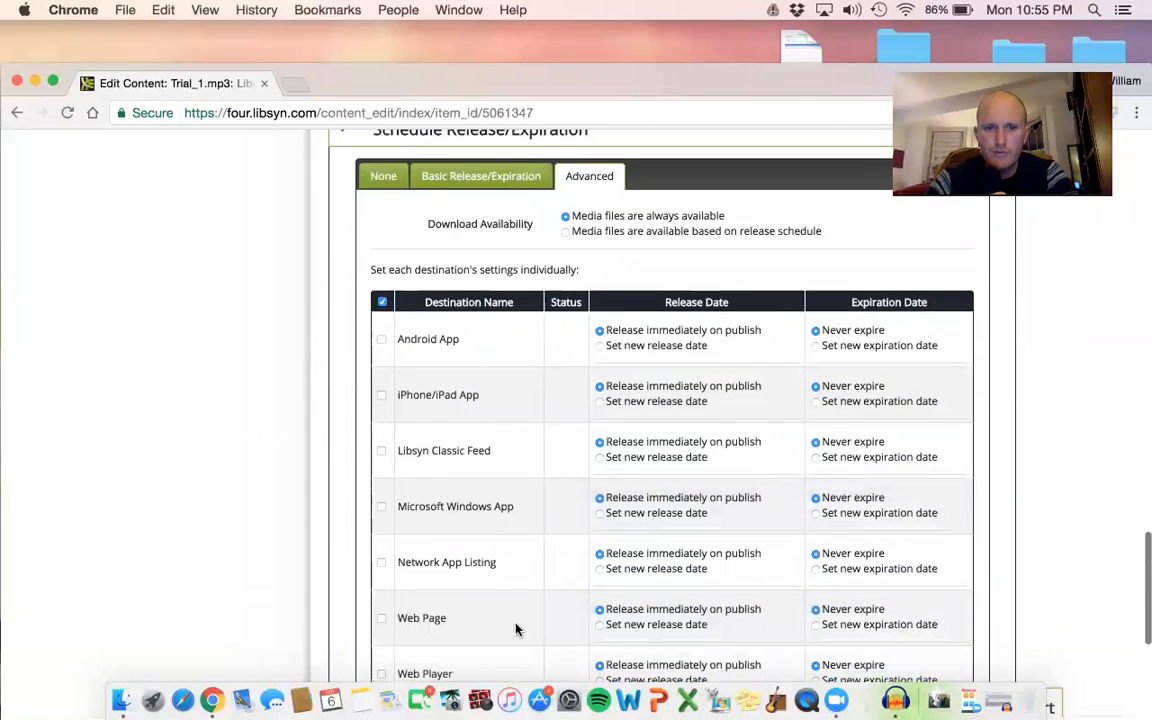
pyautogui.scroll(-3, 431, 441)
pyautogui.scroll(6, 431, 441)
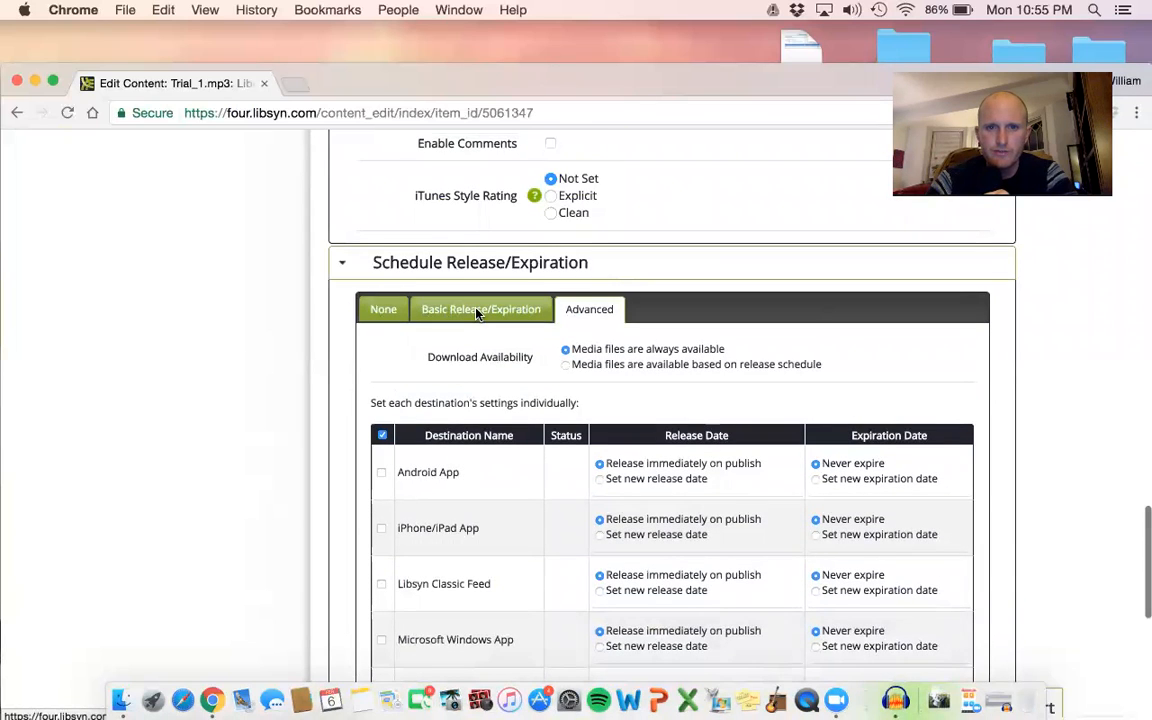
pyautogui.click(478, 311)
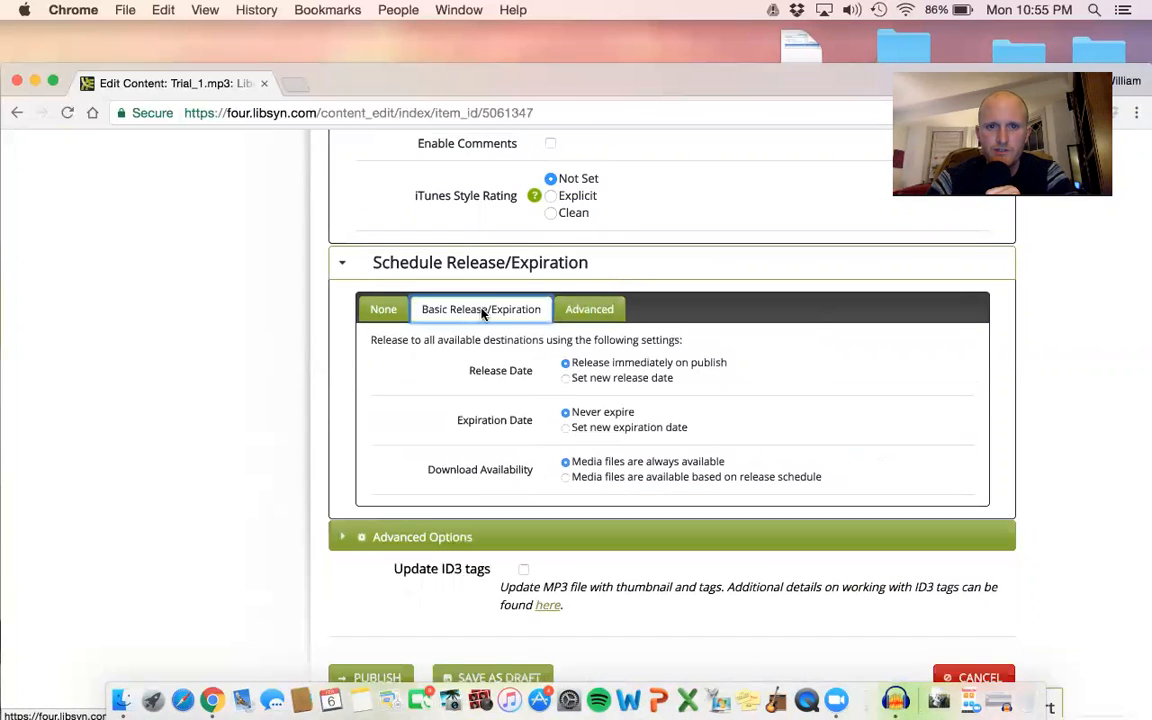
pyautogui.scroll(-1, 848, 424)
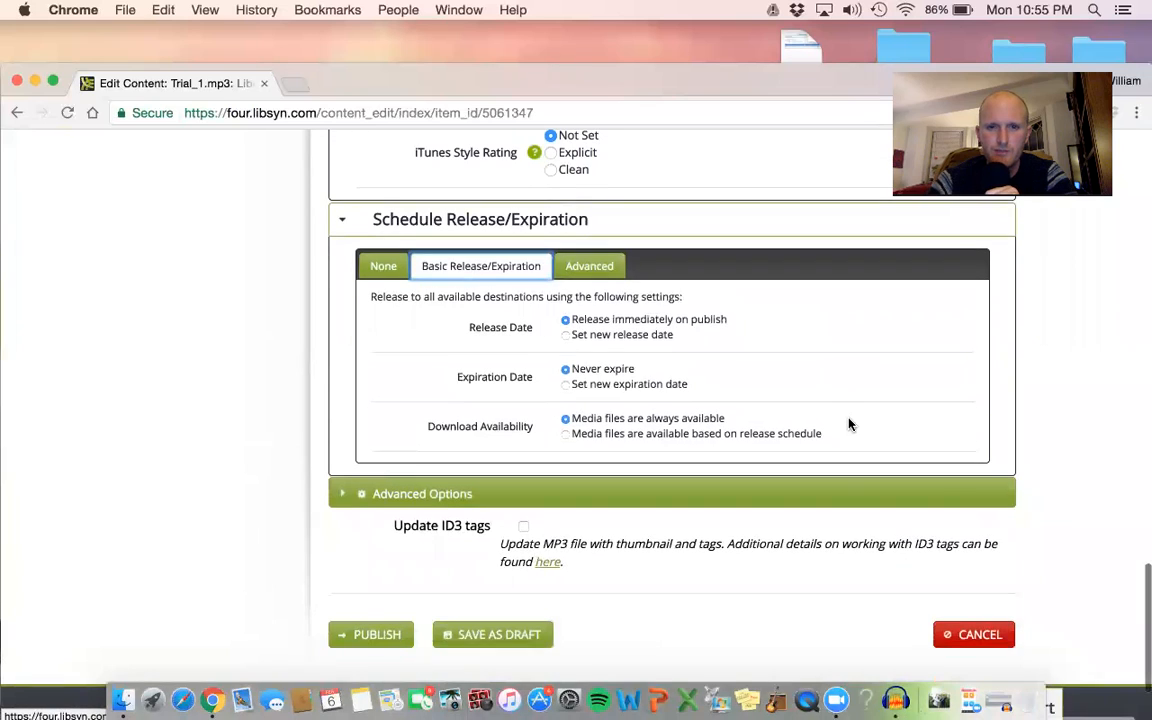
# Schedule a new release date of 2017-02-08 at 06:00 AM for all destinations.
pyautogui.click(565, 335)
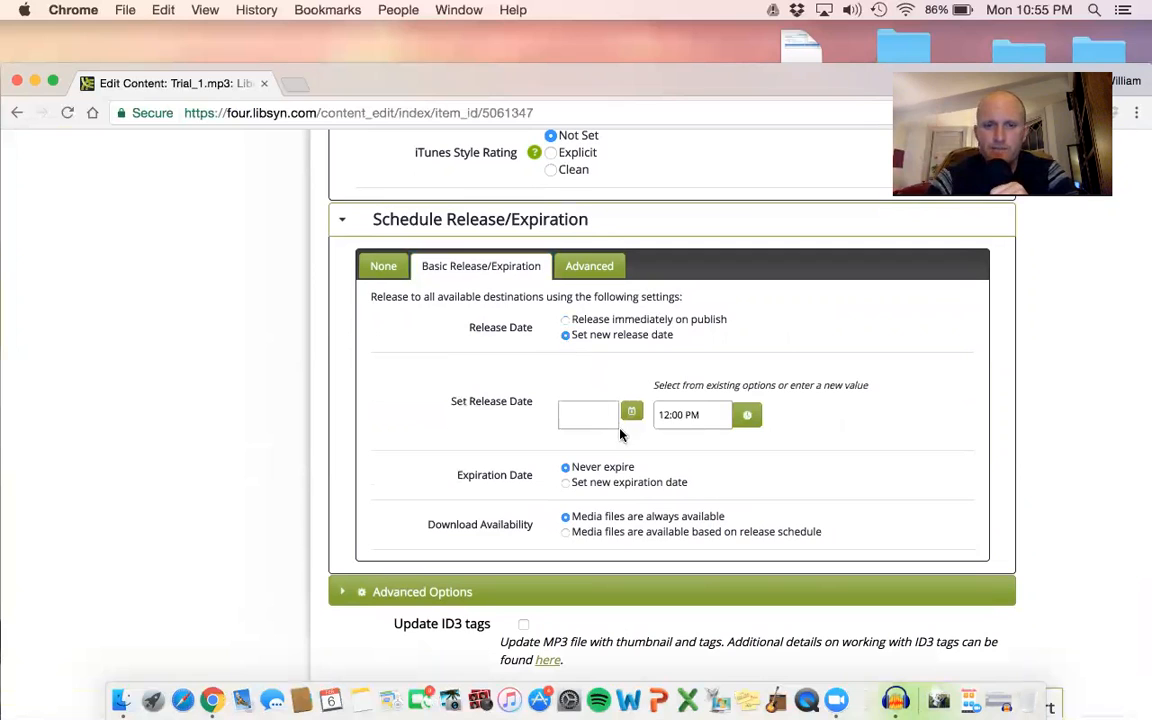
pyautogui.click(631, 418)
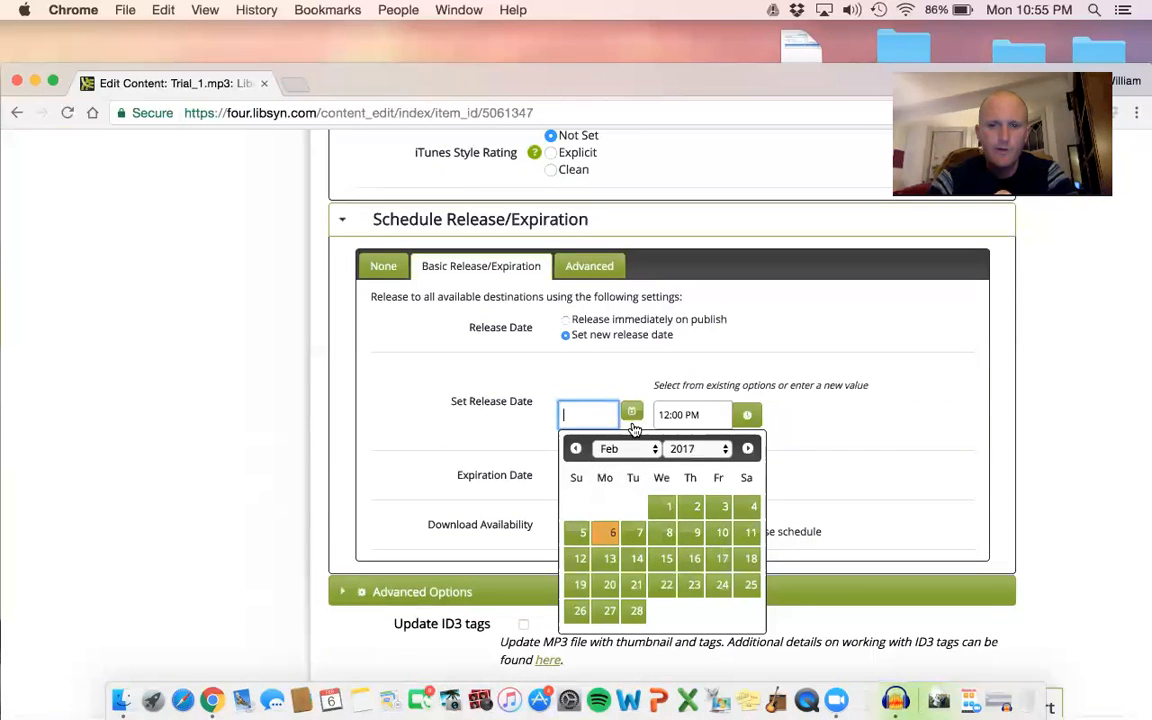
pyautogui.click(663, 535)
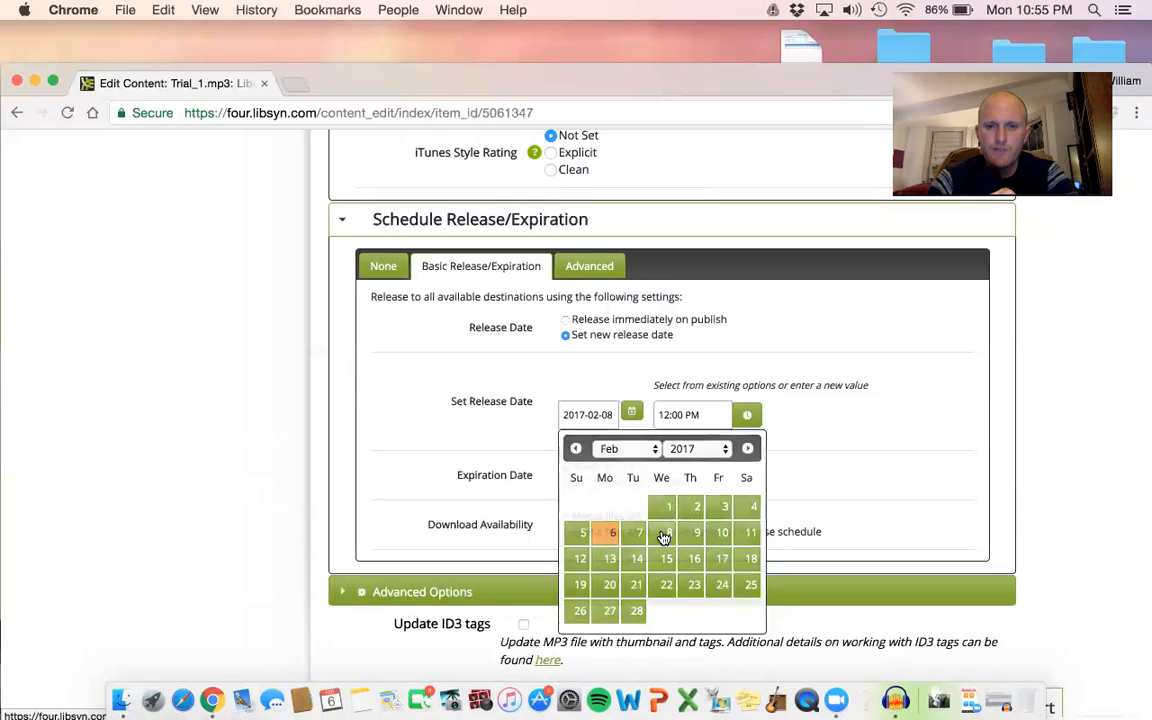
pyautogui.click(757, 416)
pyautogui.scroll(-3, 686, 500)
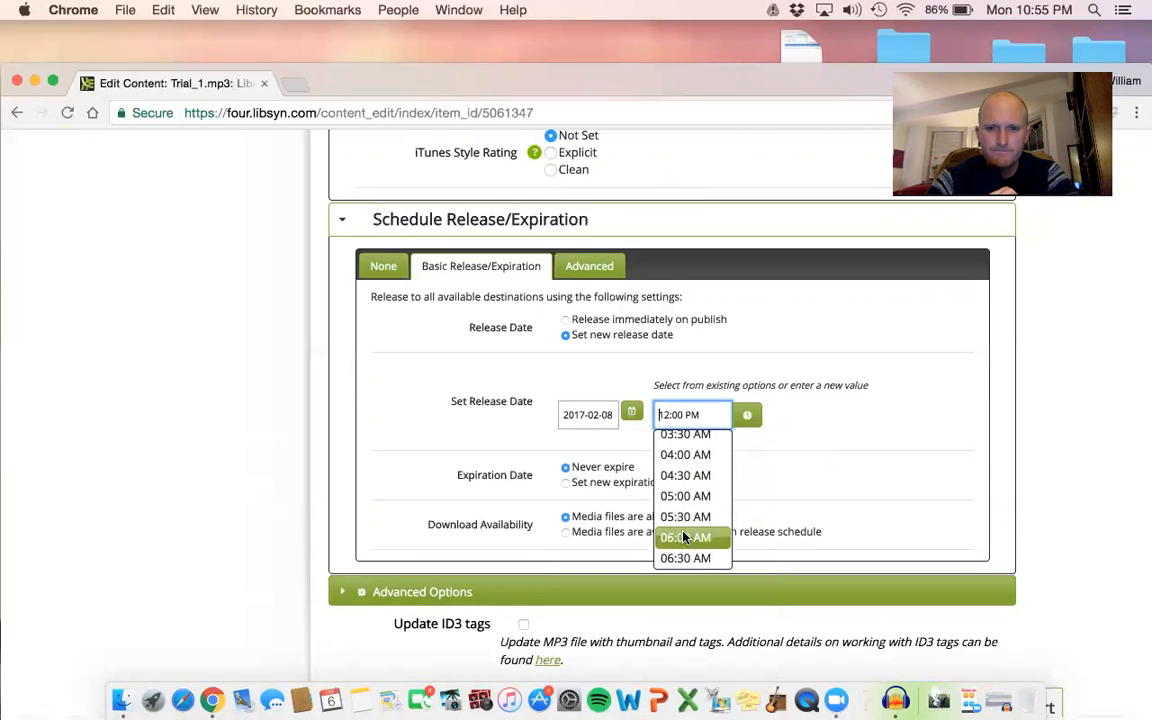
pyautogui.click(686, 538)
# Review the expiration, ID3 tag and publishing options, and check the media and title entries of the episode form.
pyautogui.scroll(-1, 874, 437)
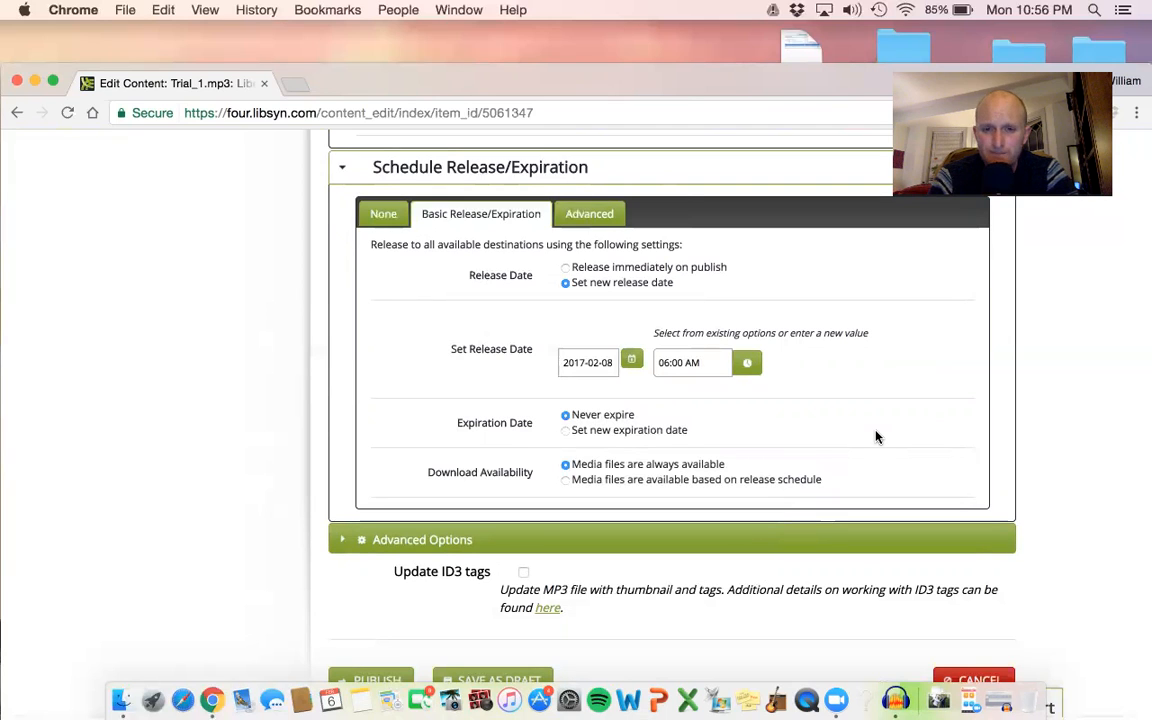
pyautogui.scroll(-2, 876, 437)
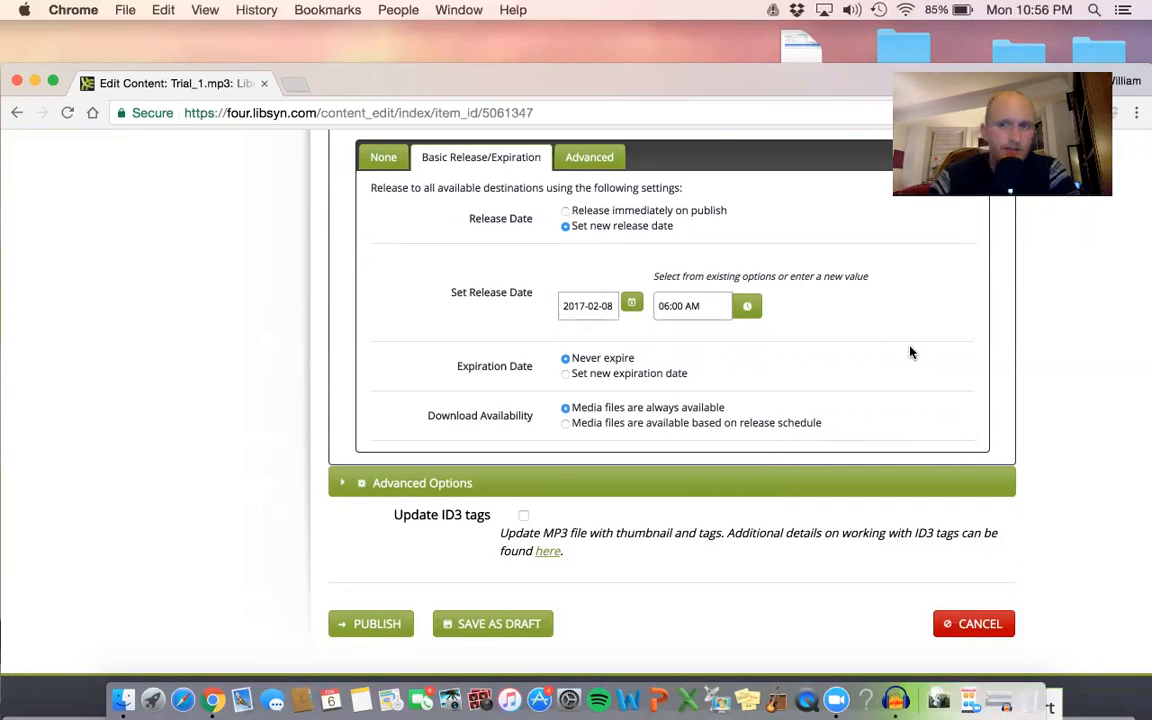
pyautogui.scroll(-2, 910, 352)
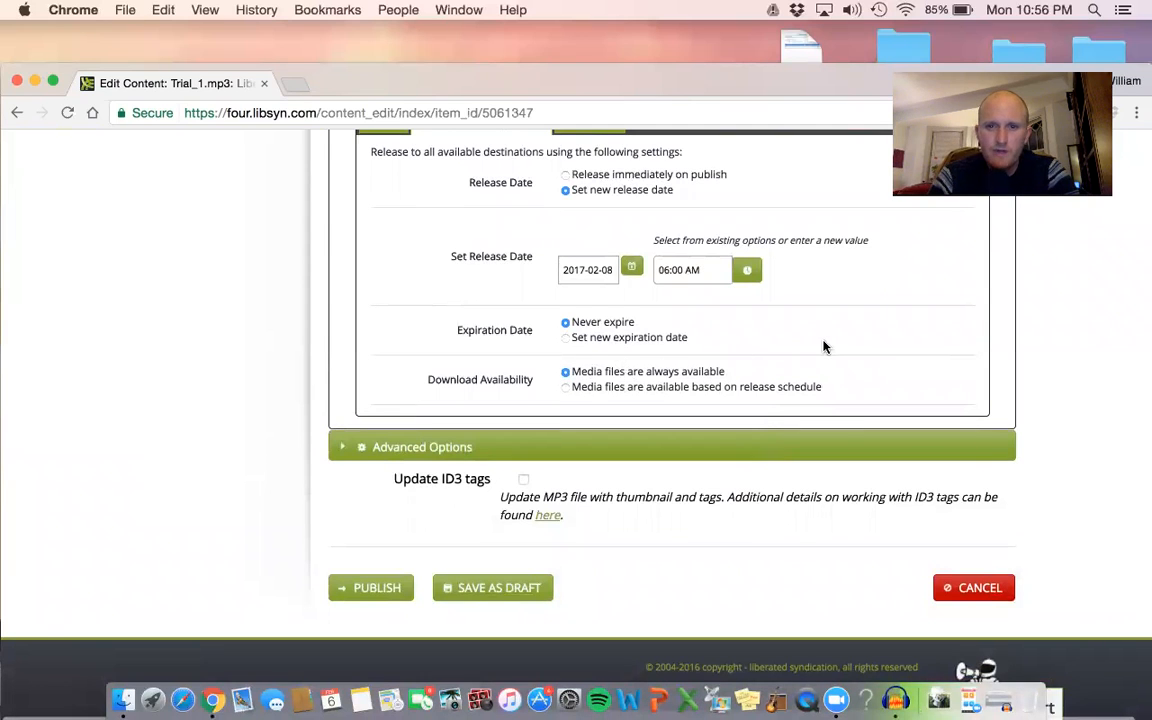
pyautogui.scroll(-1, 822, 344)
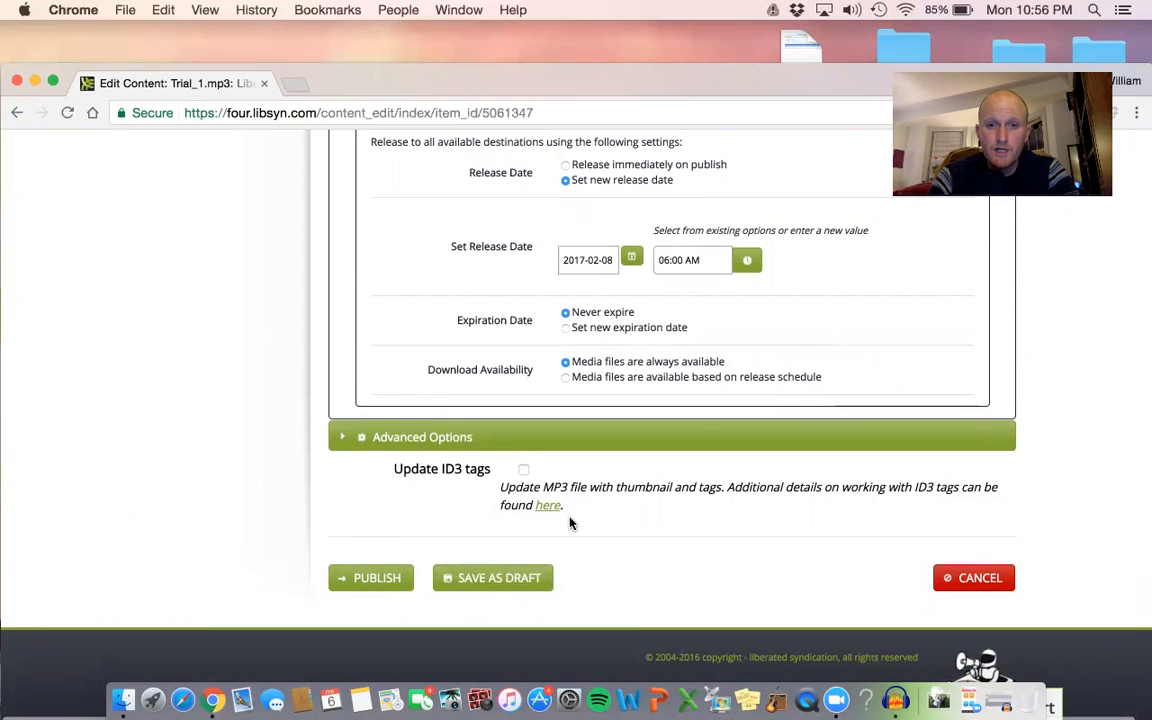
pyautogui.scroll(20, 571, 524)
pyautogui.scroll(-4, 571, 524)
pyautogui.scroll(-10, 880, 449)
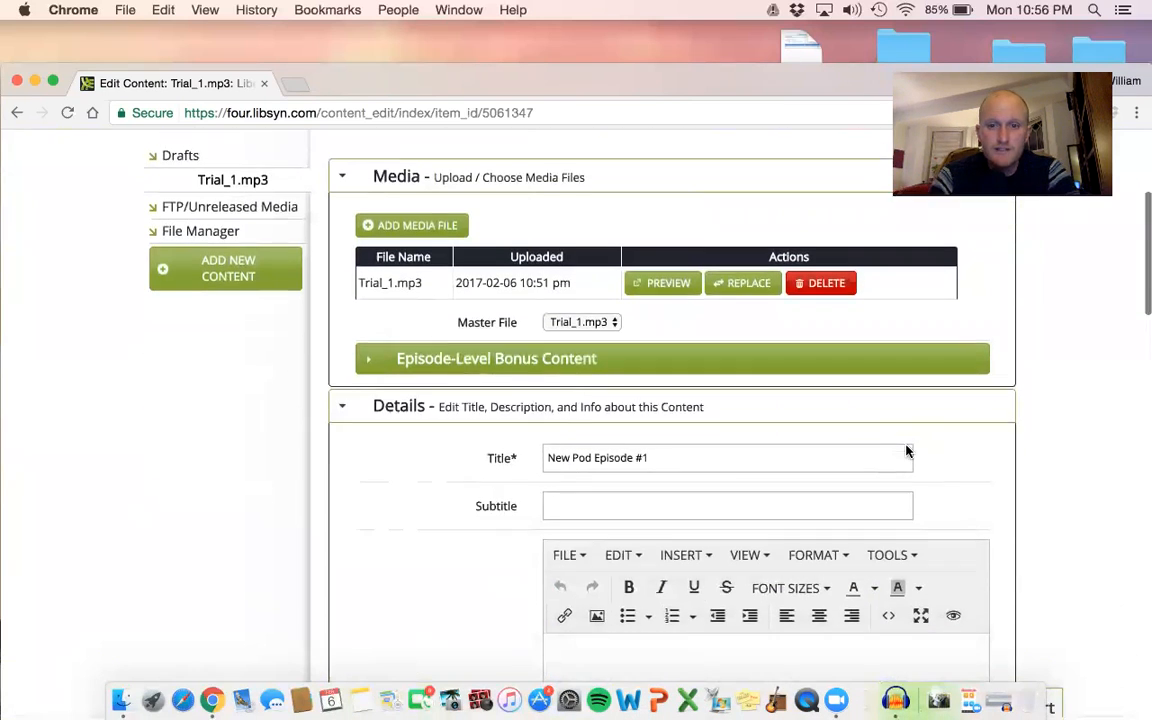
# Cancel editing the Trial_1.mp3 episode and confirm discarding all changes.
pyautogui.scroll(-10, 907, 437)
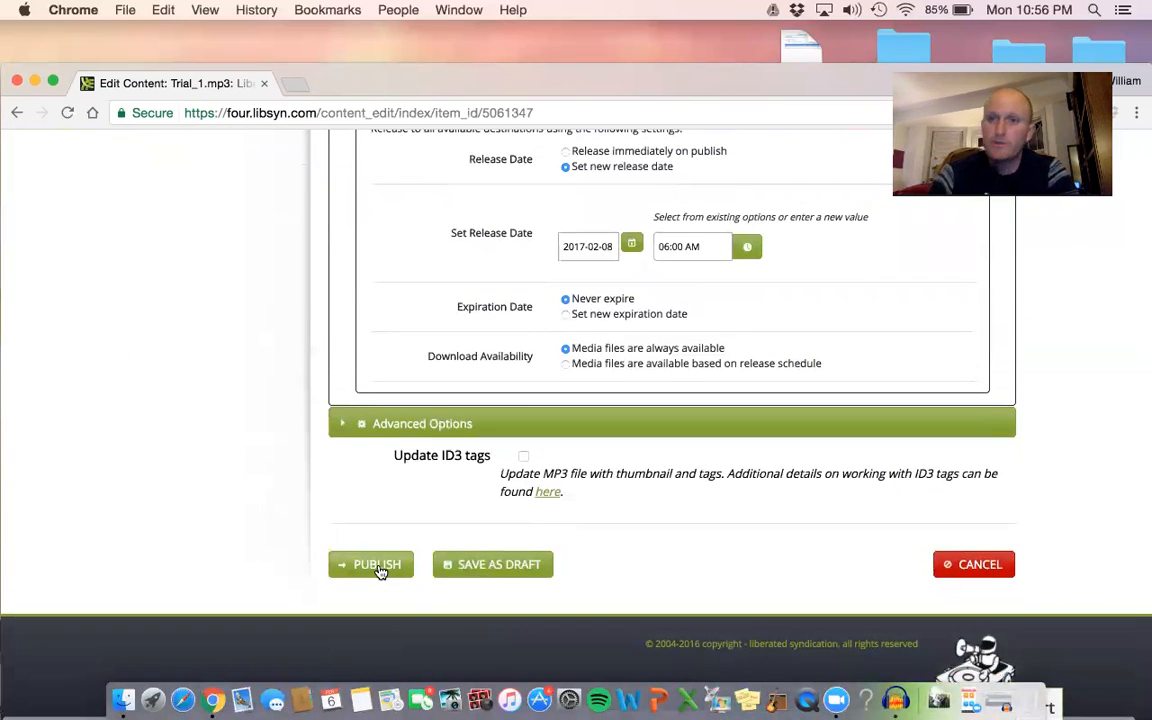
pyautogui.scroll(3, 926, 277)
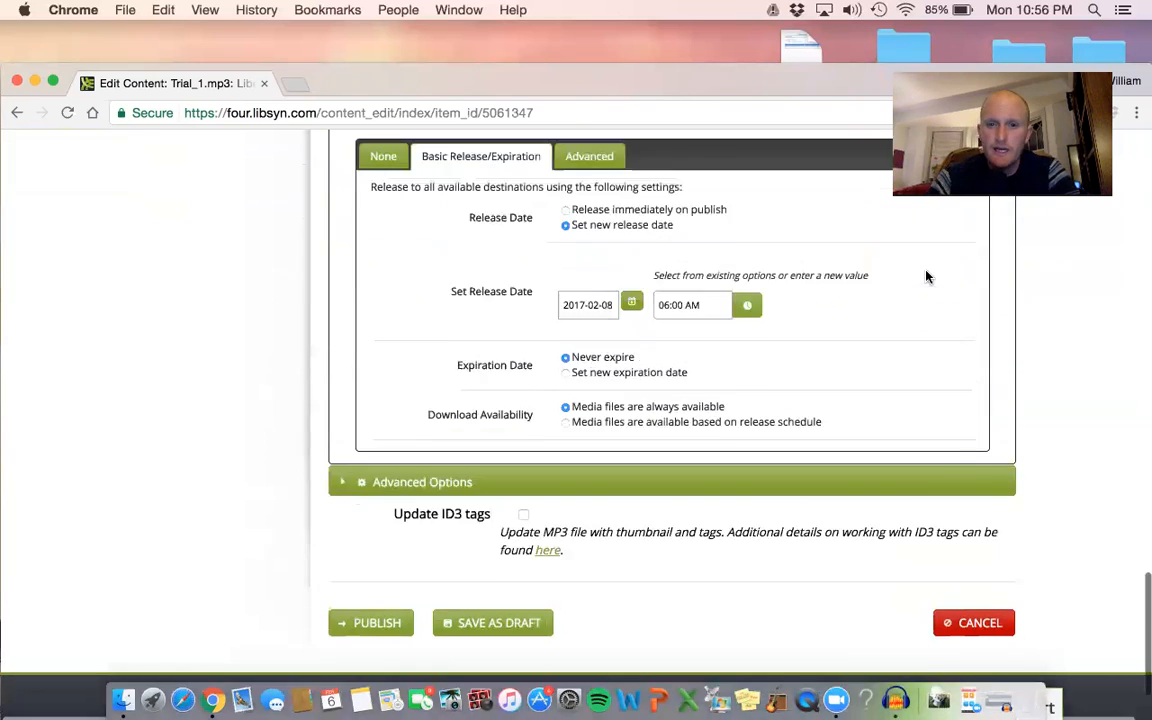
pyautogui.scroll(15, 645, 371)
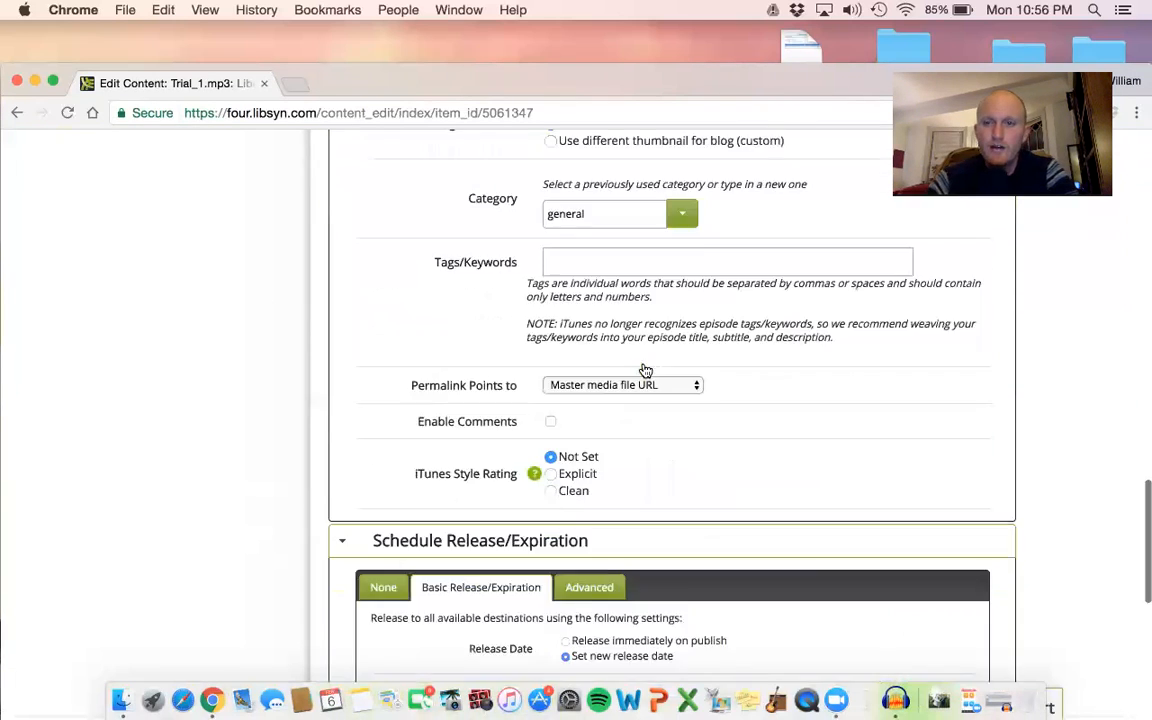
pyautogui.moveTo(312, 268)
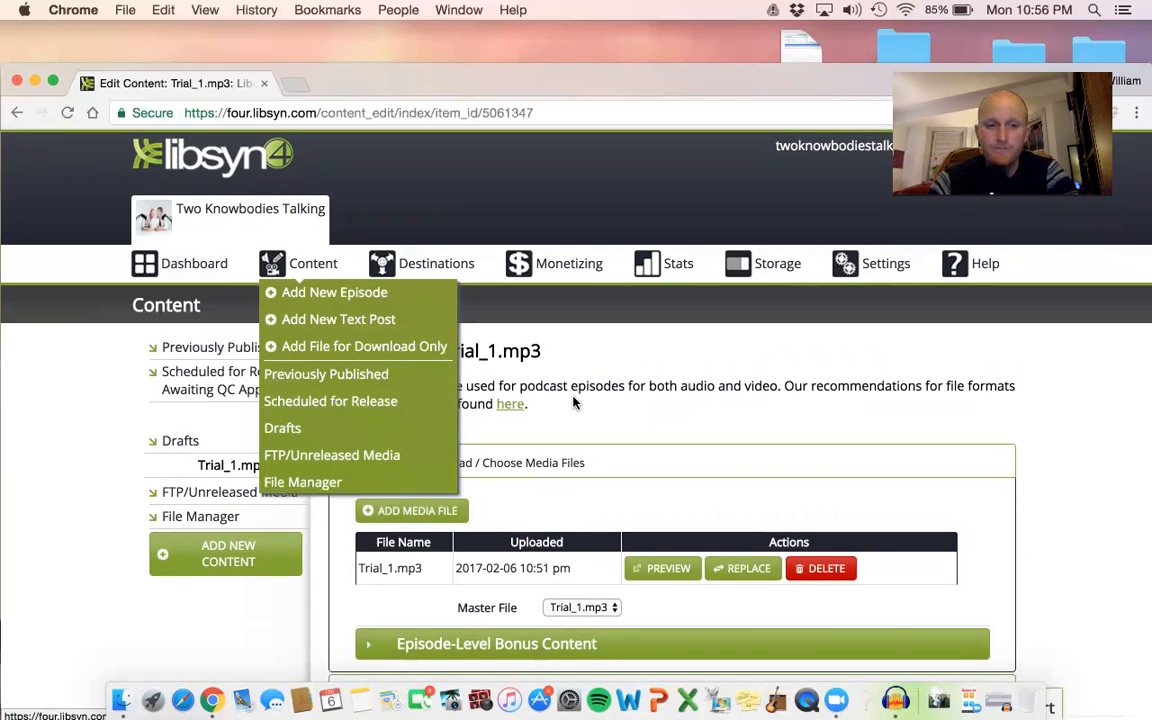
pyautogui.scroll(-10, 573, 402)
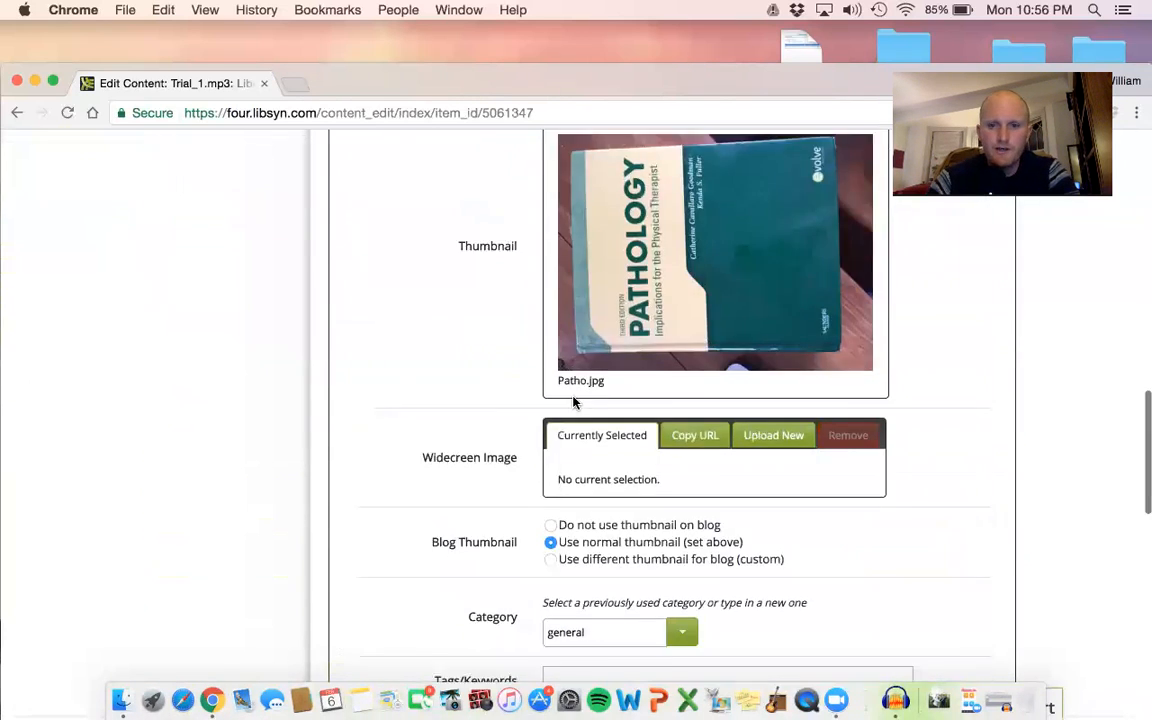
pyautogui.scroll(-10, 573, 402)
pyautogui.click(1001, 566)
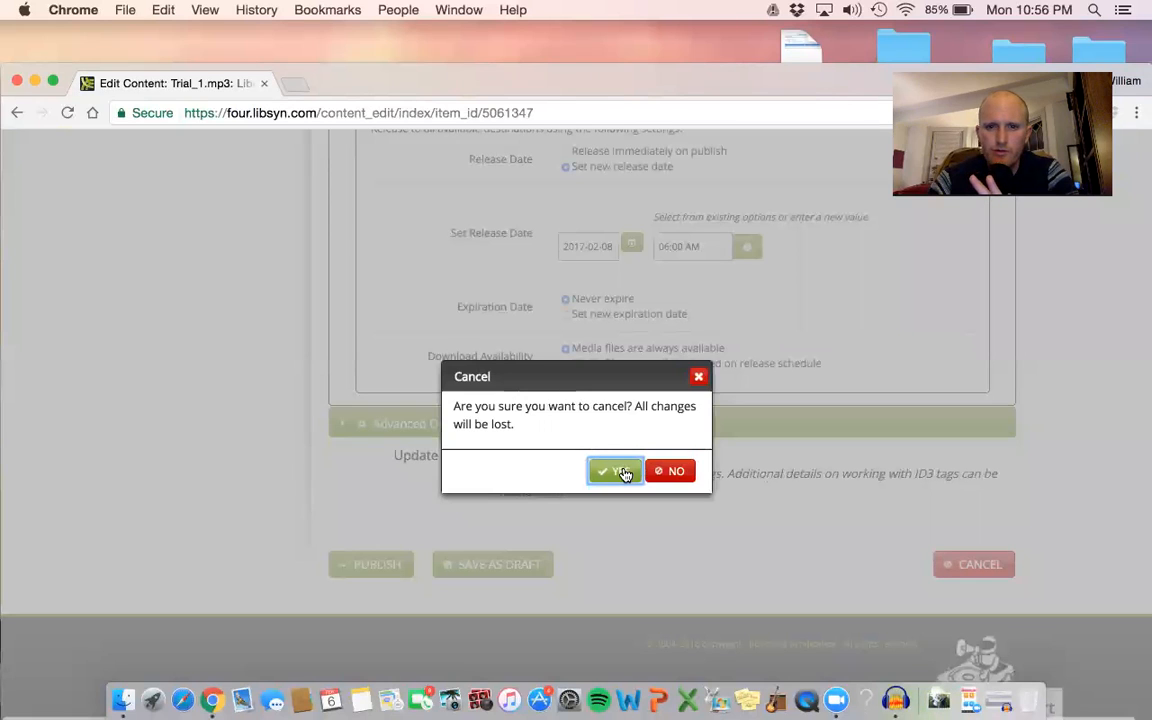
pyautogui.click(618, 471)
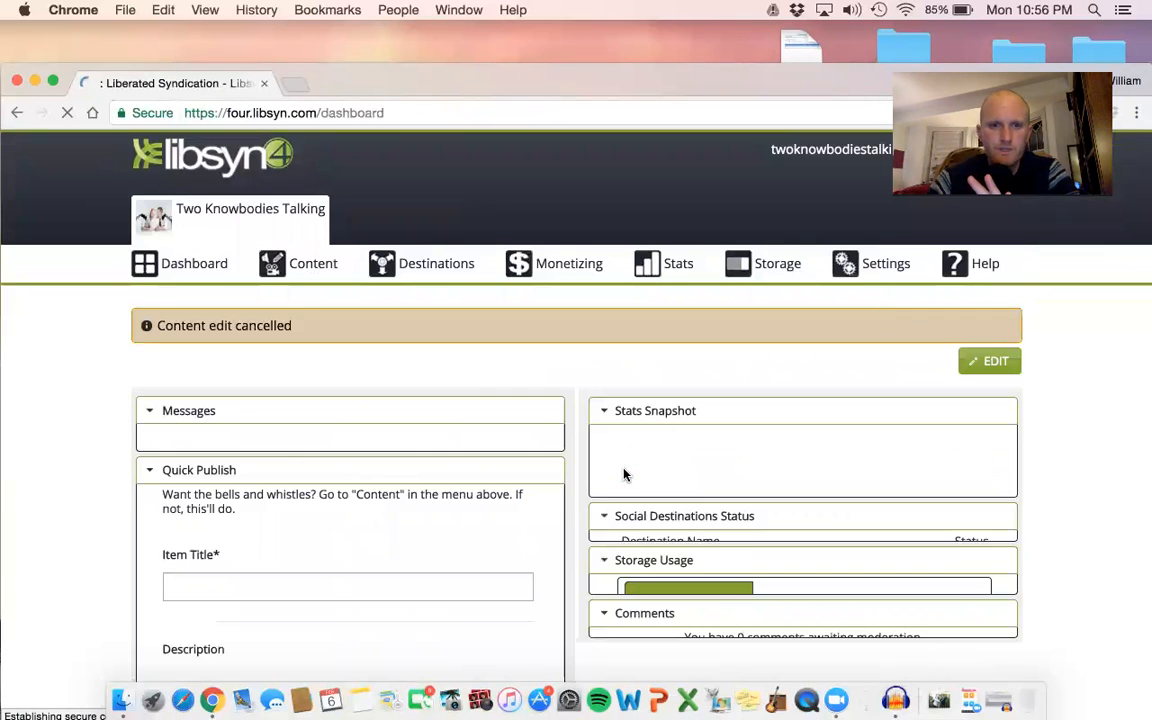
# Open the page for editing or viewing the show's existing publishing destinations.
pyautogui.scroll(-1, 622, 475)
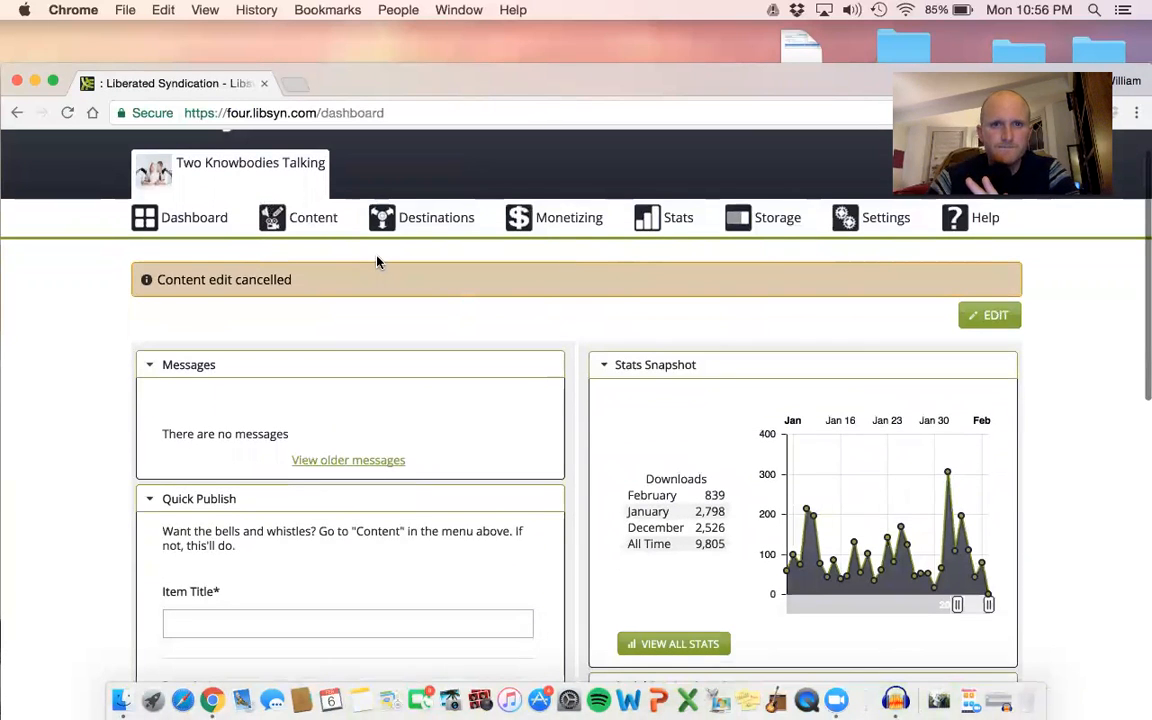
pyautogui.moveTo(420, 230)
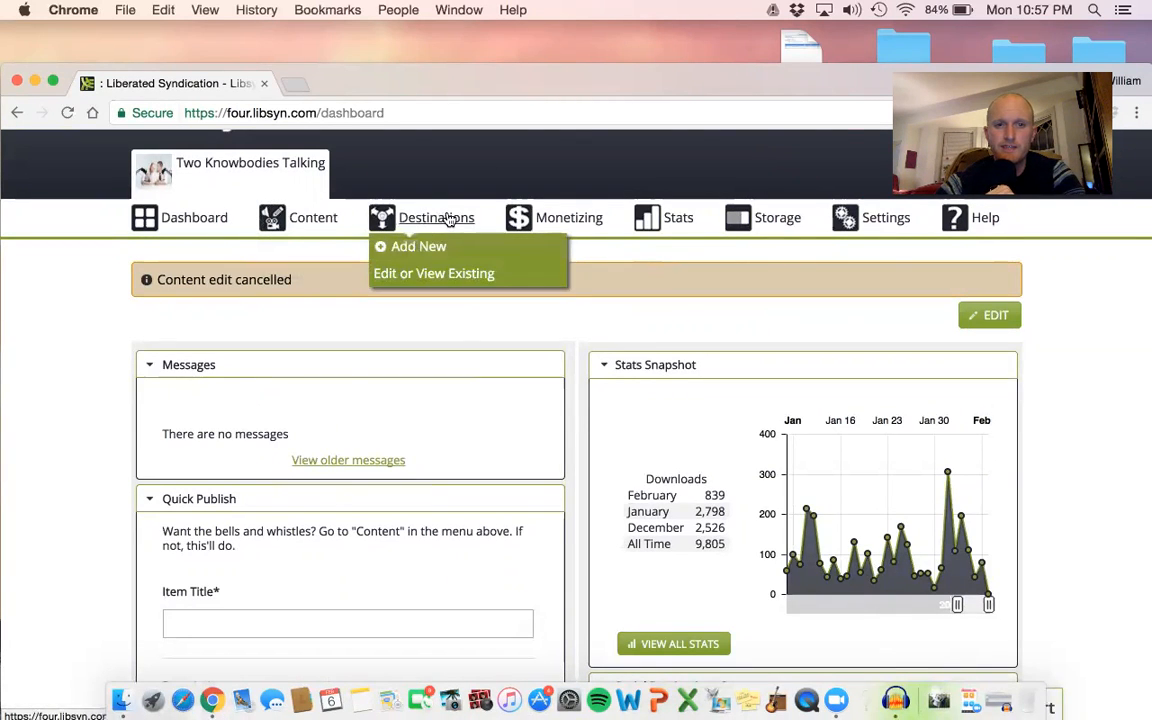
pyautogui.click(449, 275)
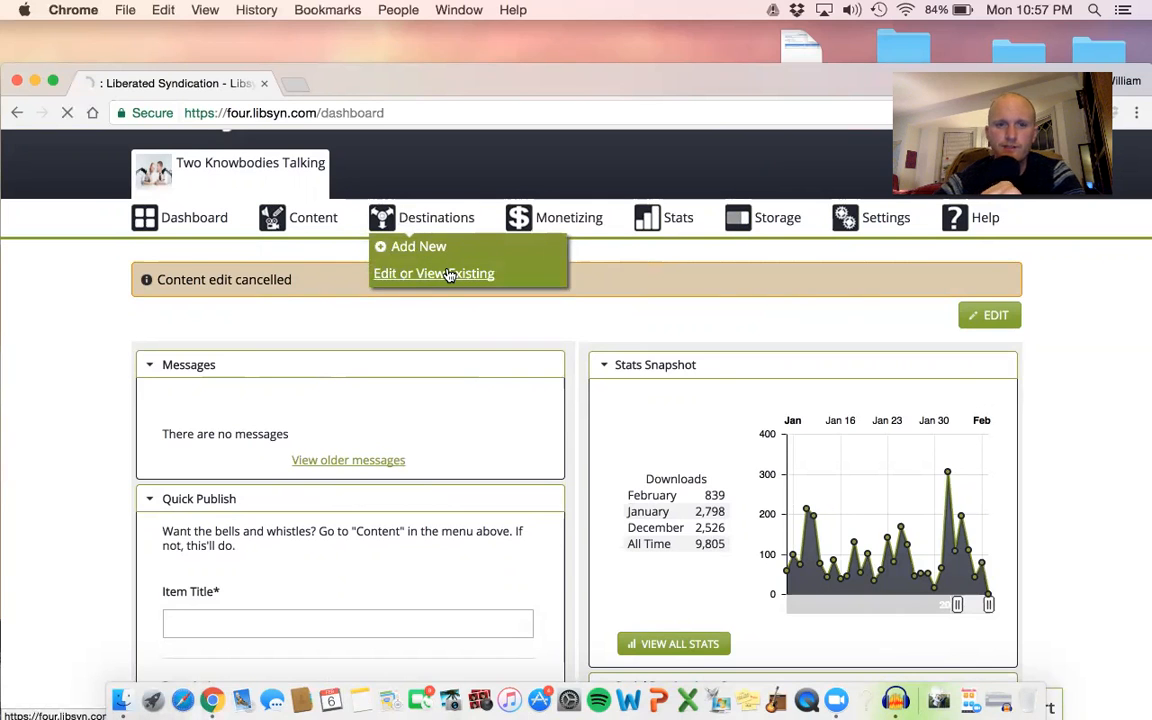
# Review the list of all publishing destinations and the quick links for the classic feed and web page.
pyautogui.scroll(-1, 449, 275)
pyautogui.scroll(-5, 449, 275)
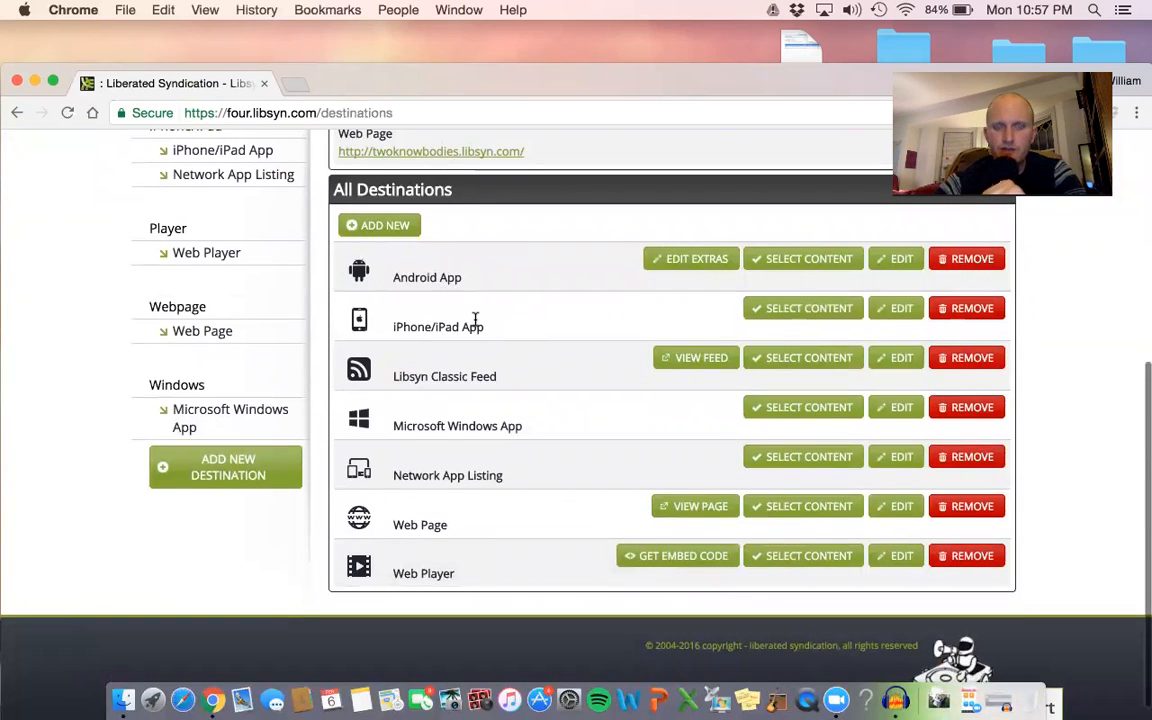
pyautogui.scroll(1, 475, 318)
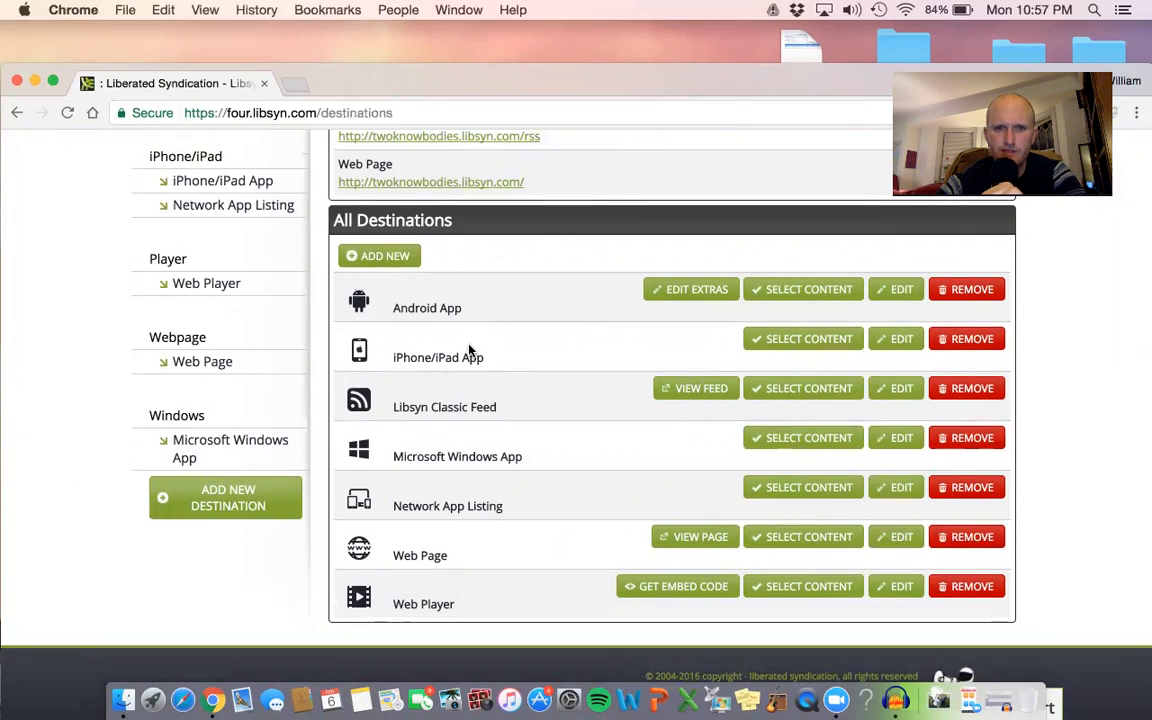
pyautogui.scroll(1, 503, 320)
pyautogui.scroll(-1, 503, 320)
pyautogui.scroll(1, 503, 320)
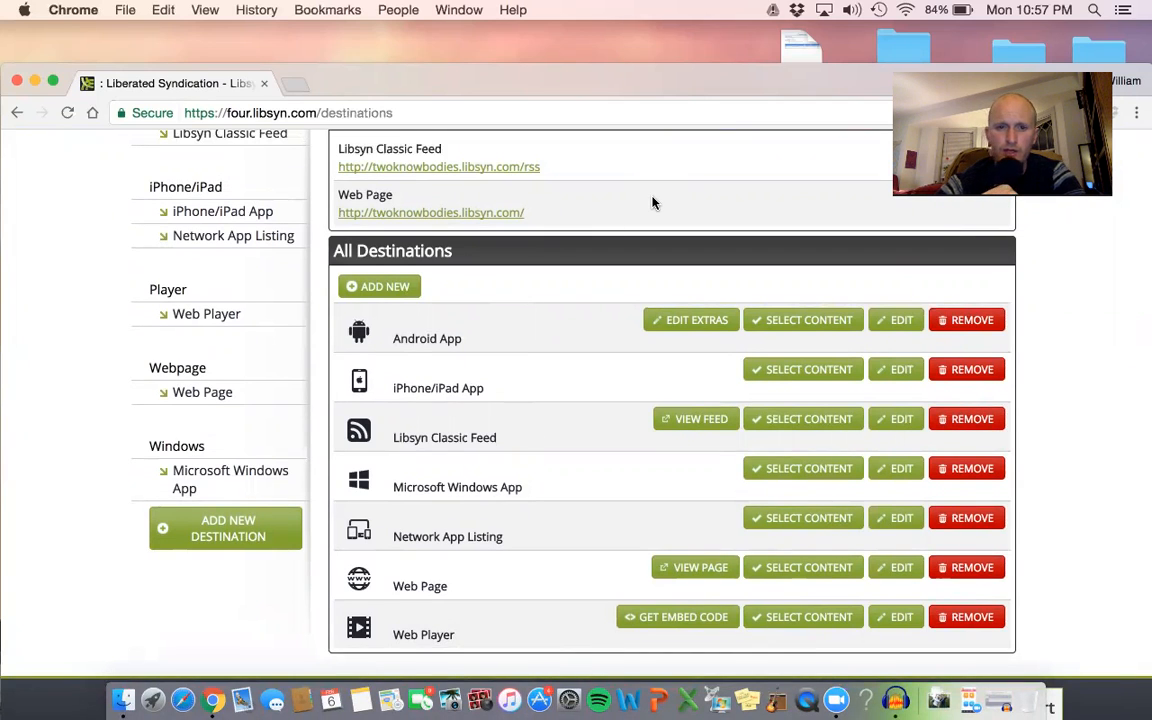
pyautogui.scroll(3, 652, 203)
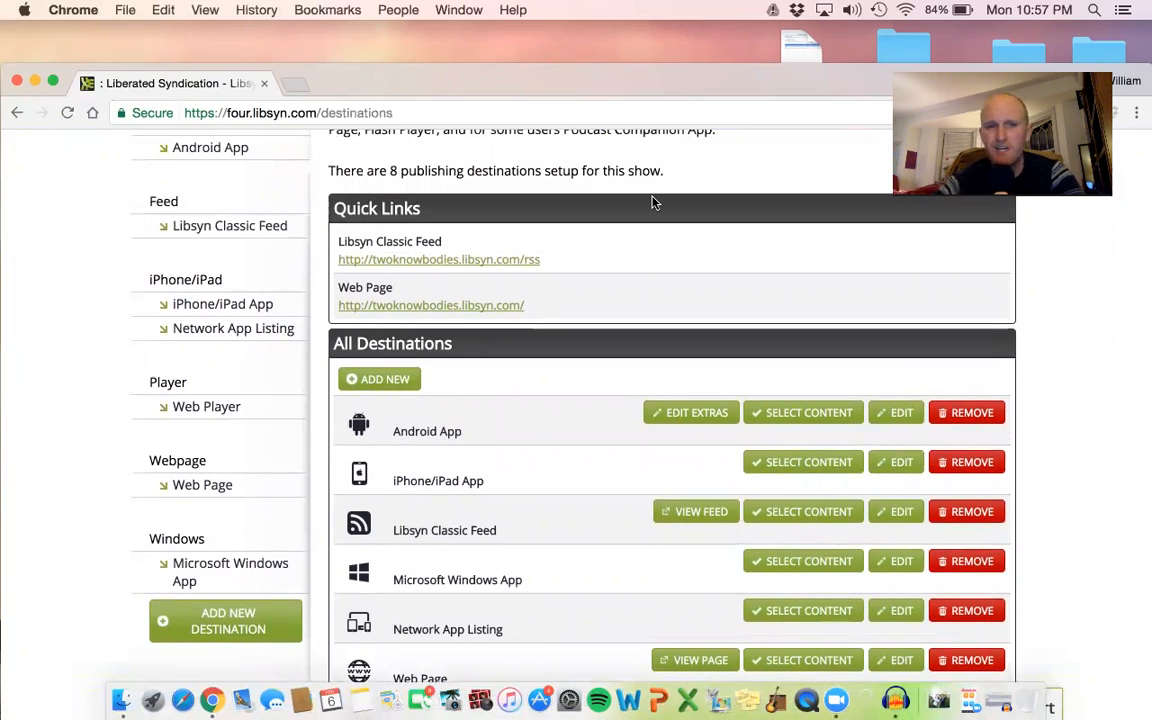
pyautogui.scroll(2, 652, 203)
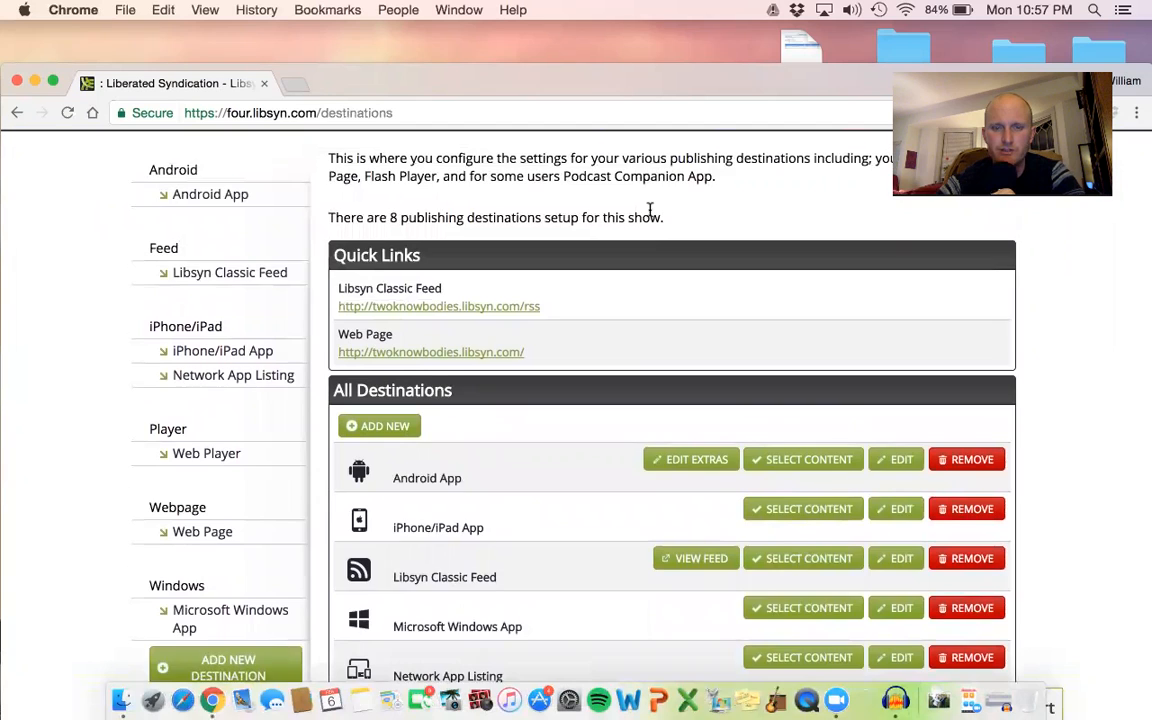
pyautogui.scroll(2, 650, 209)
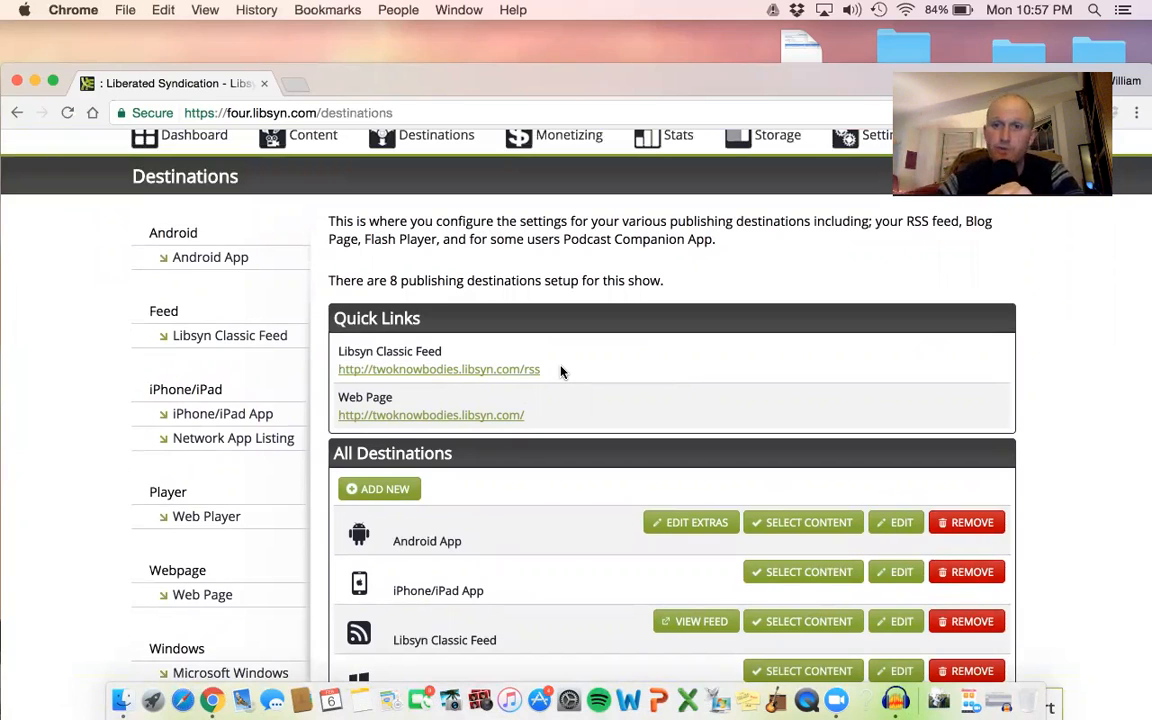
# Open podcastsconnect.apple.com in a new browser tab.
pyautogui.click(296, 85)
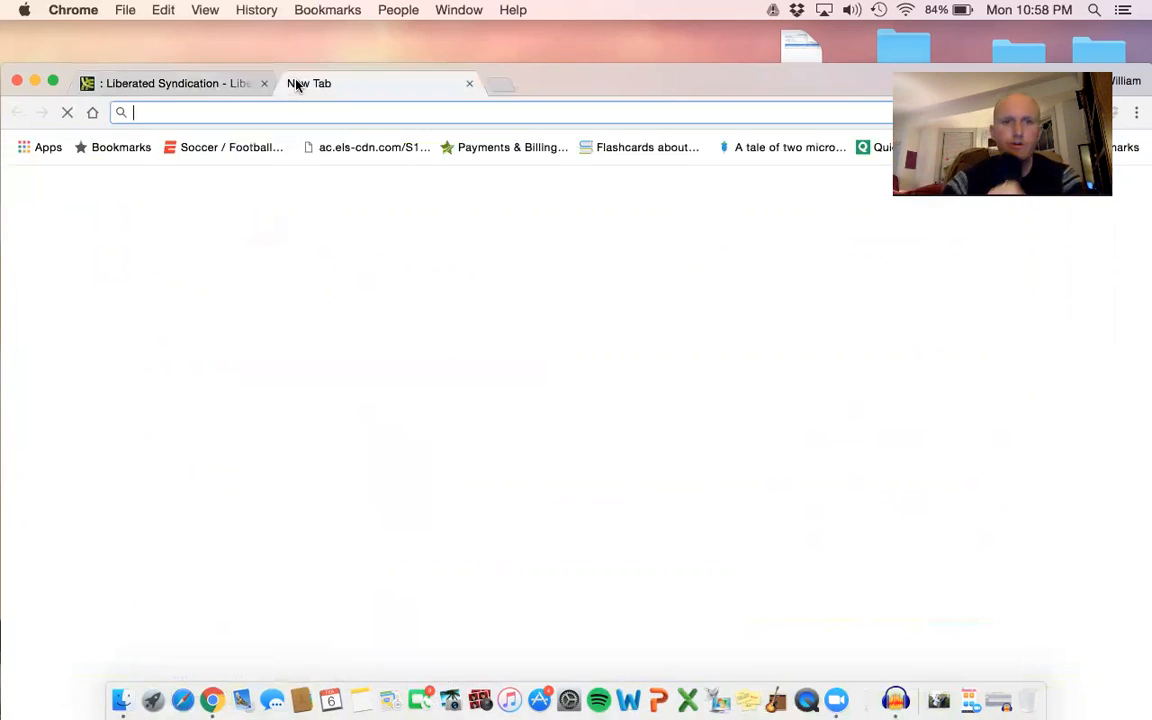
pyautogui.write('po')
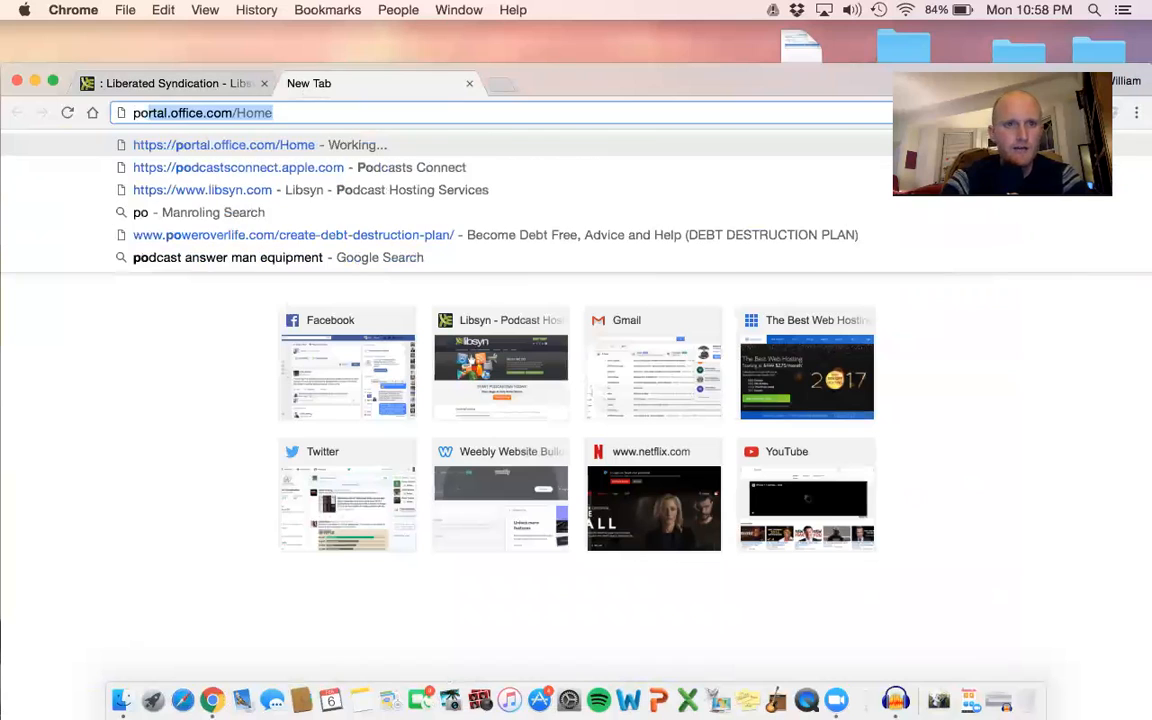
pyautogui.write('dcastsconnect.apple.com')
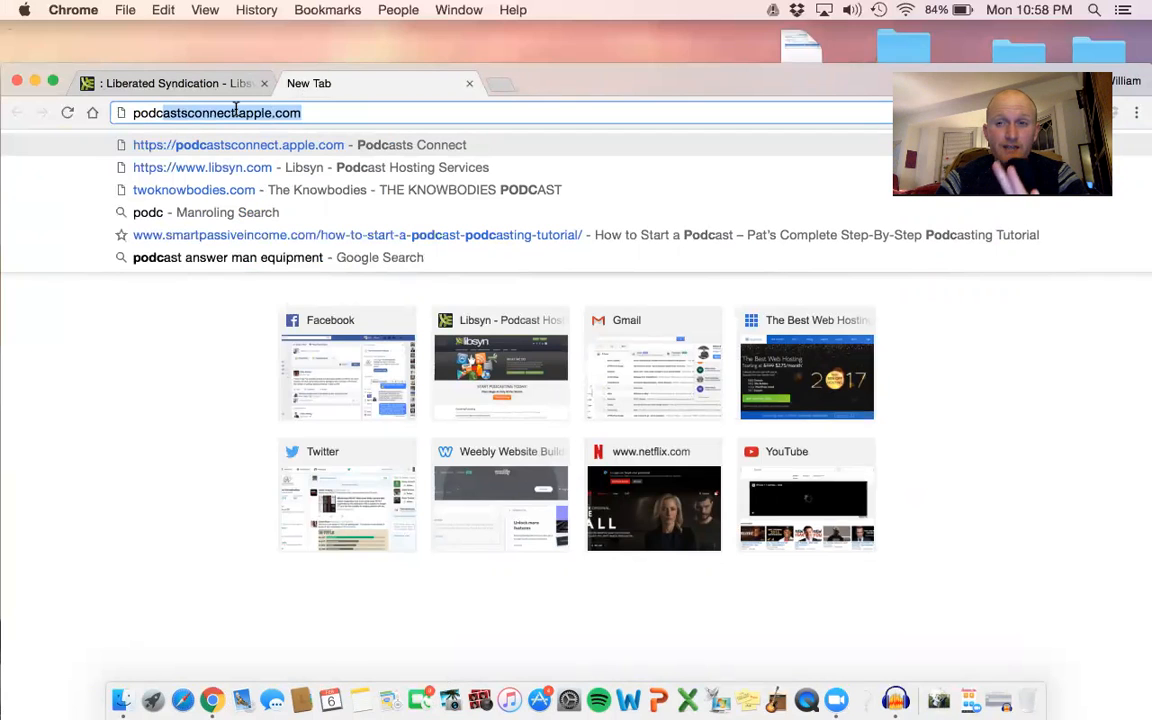
pyautogui.press('Return')
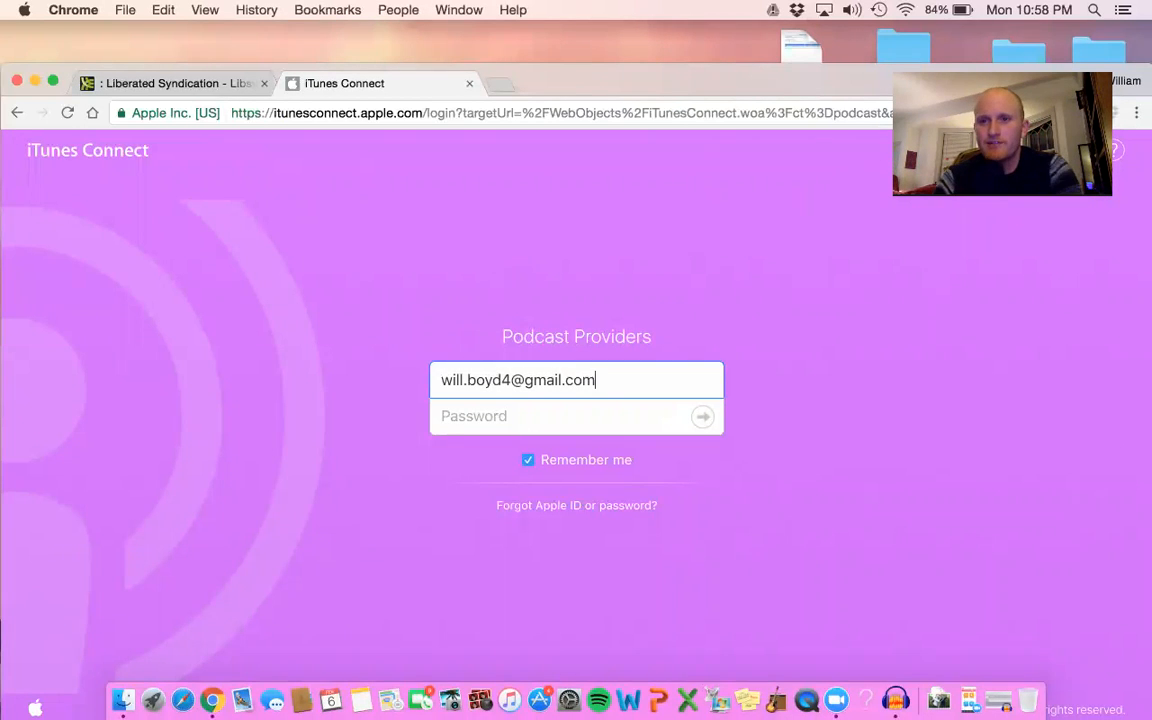
# Submit the account password on the Podcast Providers sign-in page and update the browser's saved password.
pyautogui.click(501, 406)
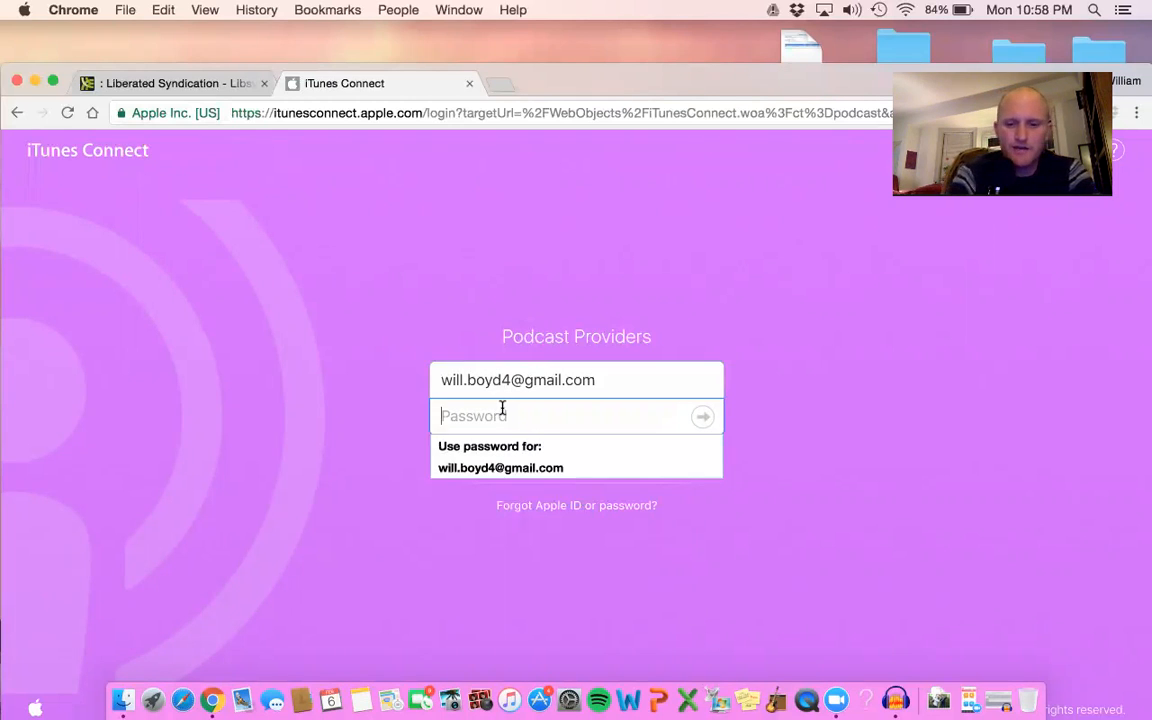
pyautogui.write('•••••••••••')
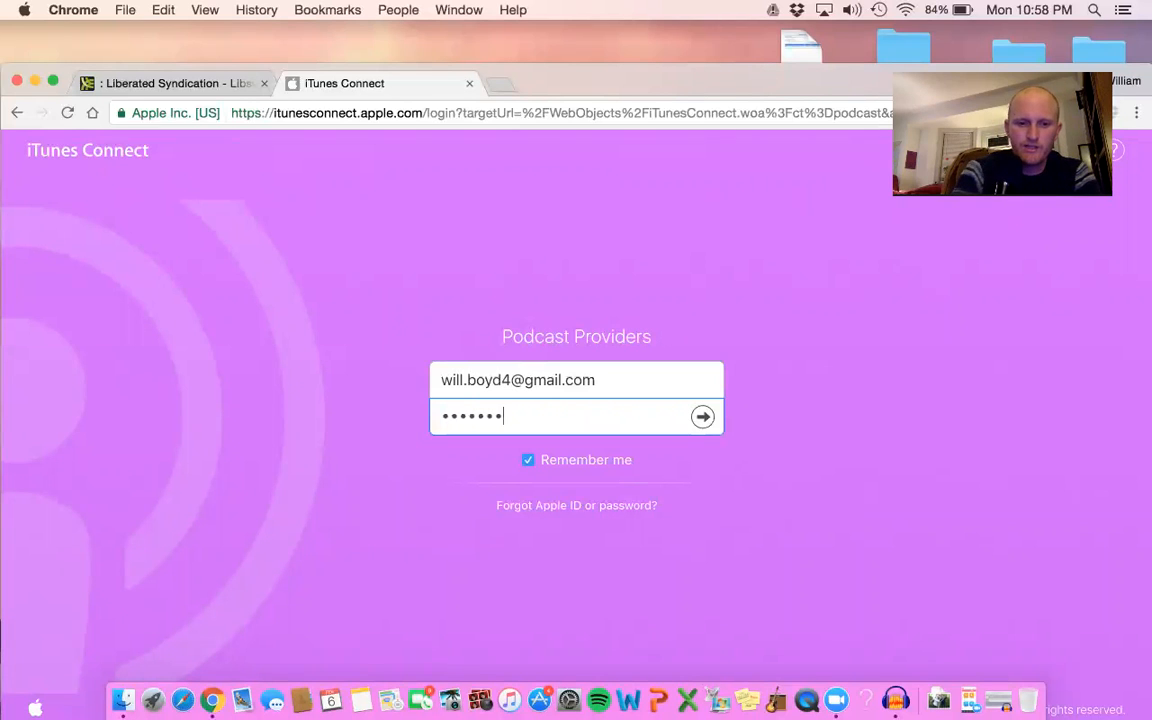
pyautogui.press('Return')
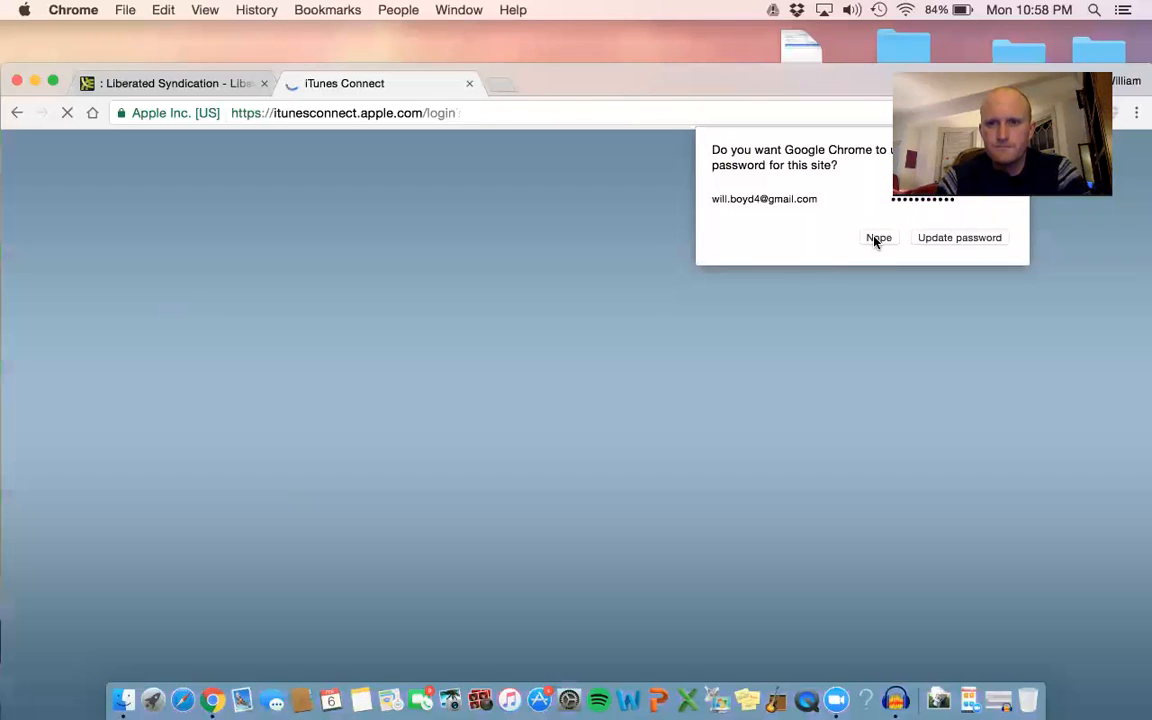
pyautogui.click(951, 239)
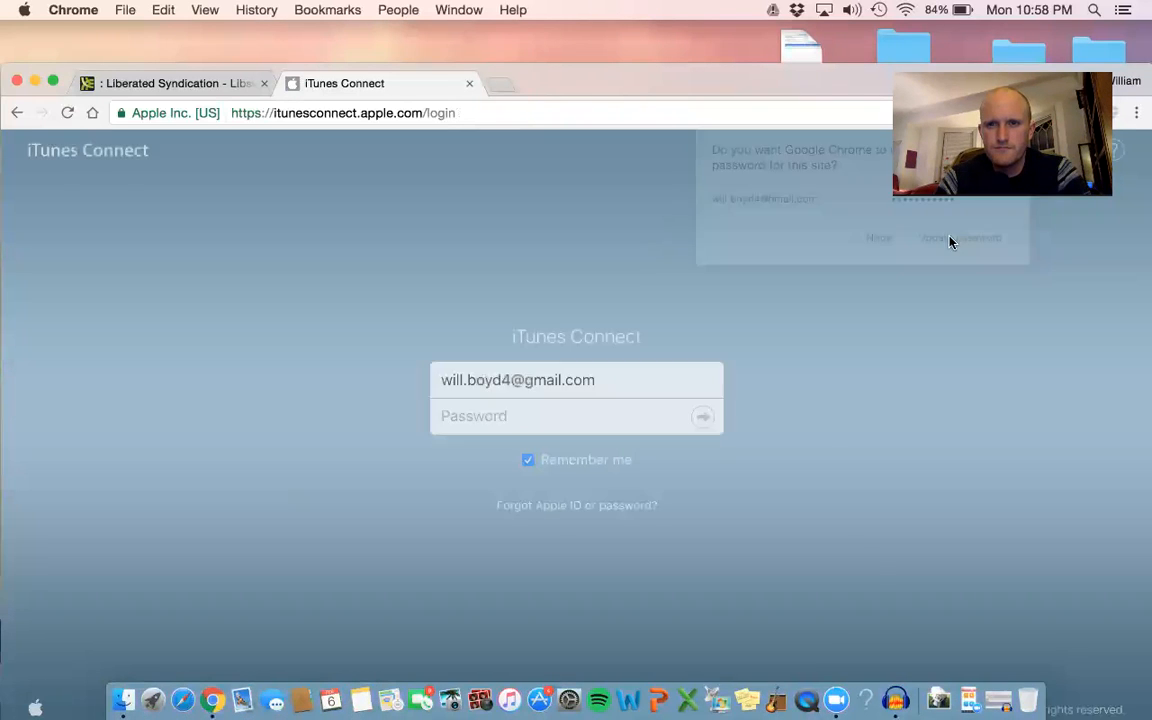
# Enter the account password again on the iTunes Connect sign-in page and submit it.
pyautogui.click(568, 425)
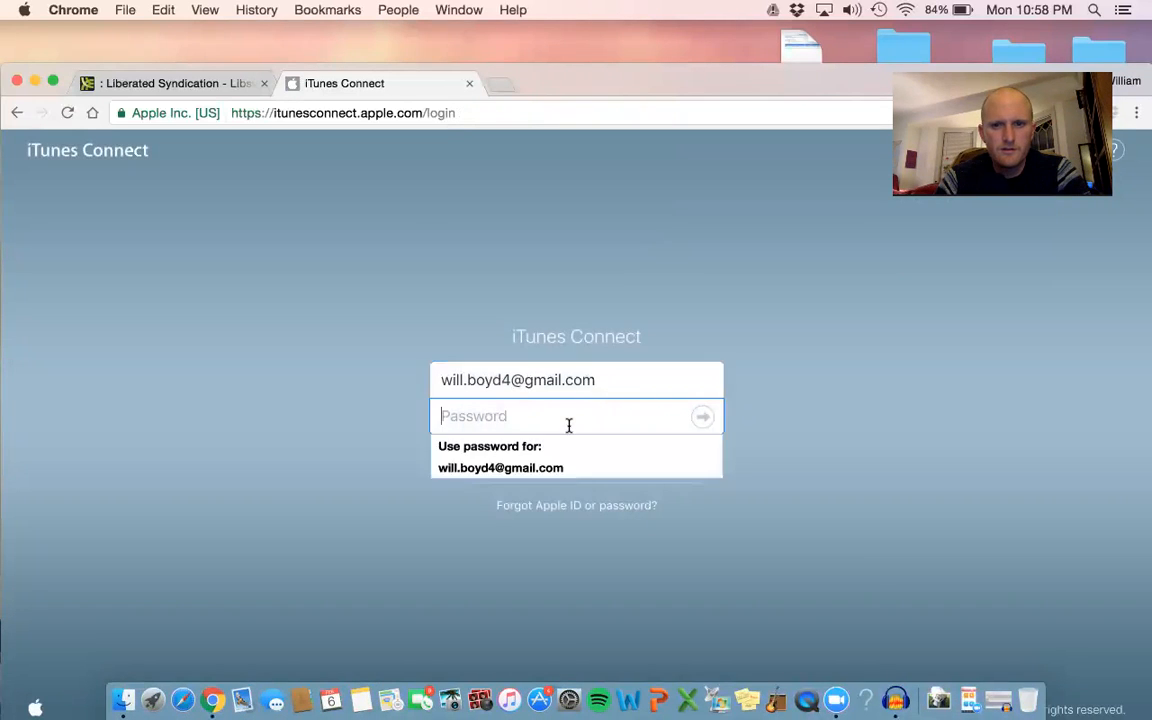
pyautogui.write('••')
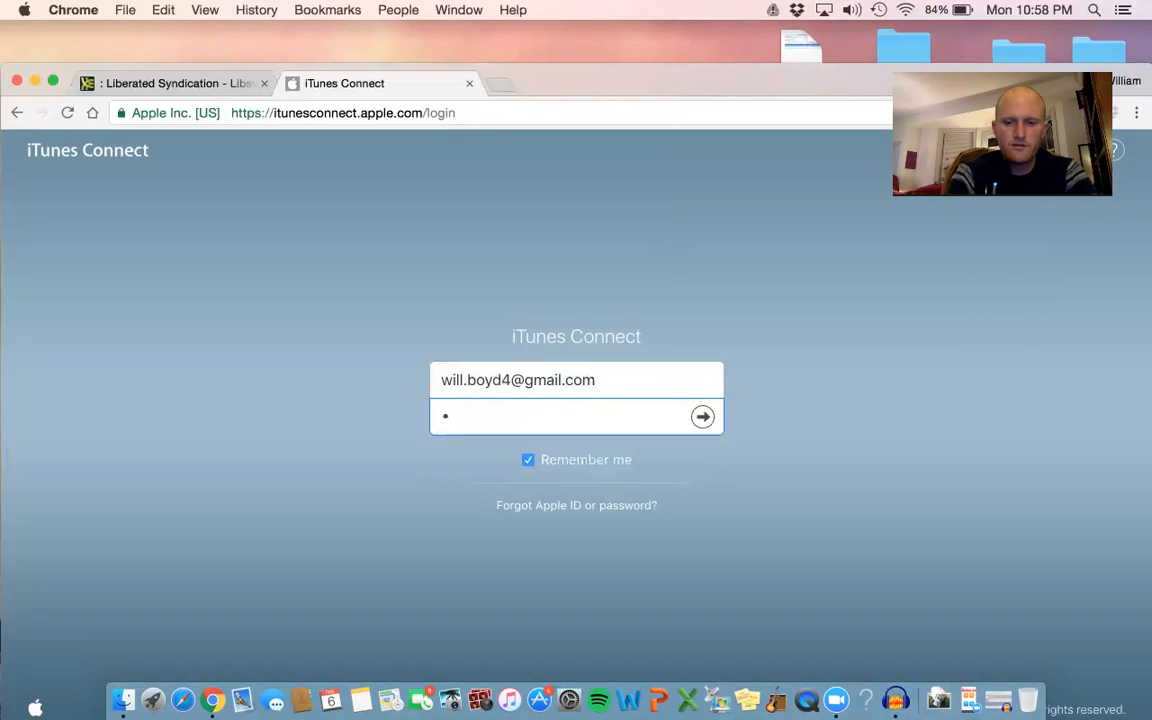
pyautogui.write('••••')
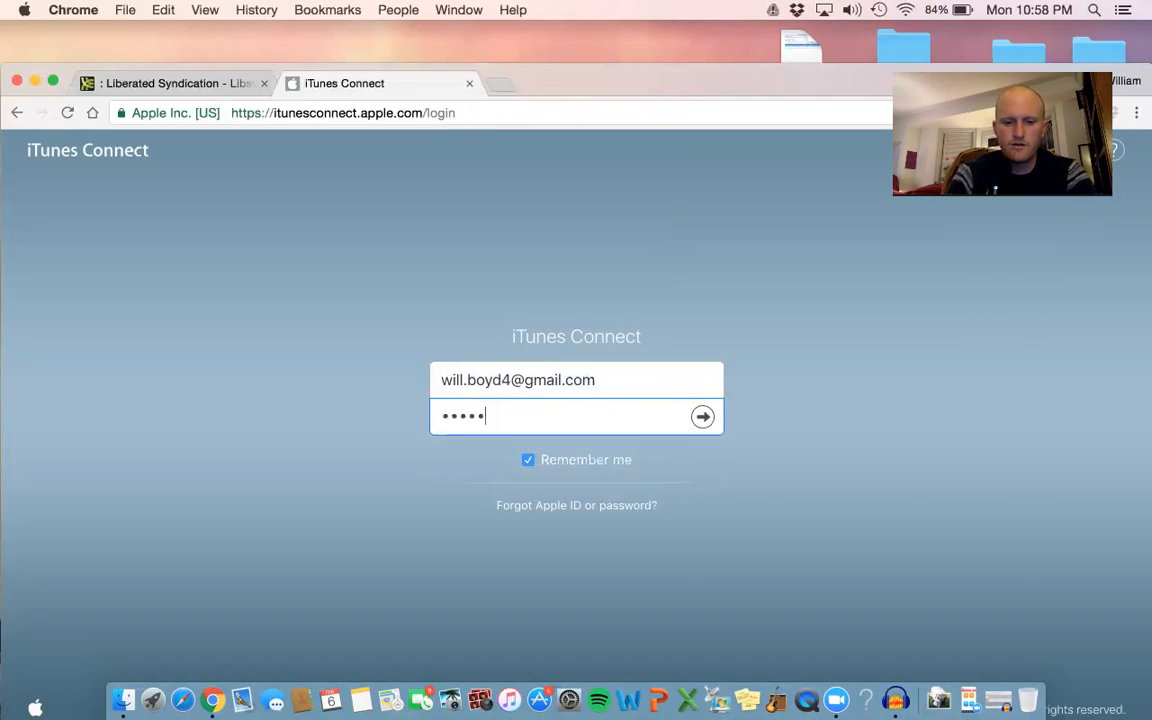
pyautogui.write('•••••')
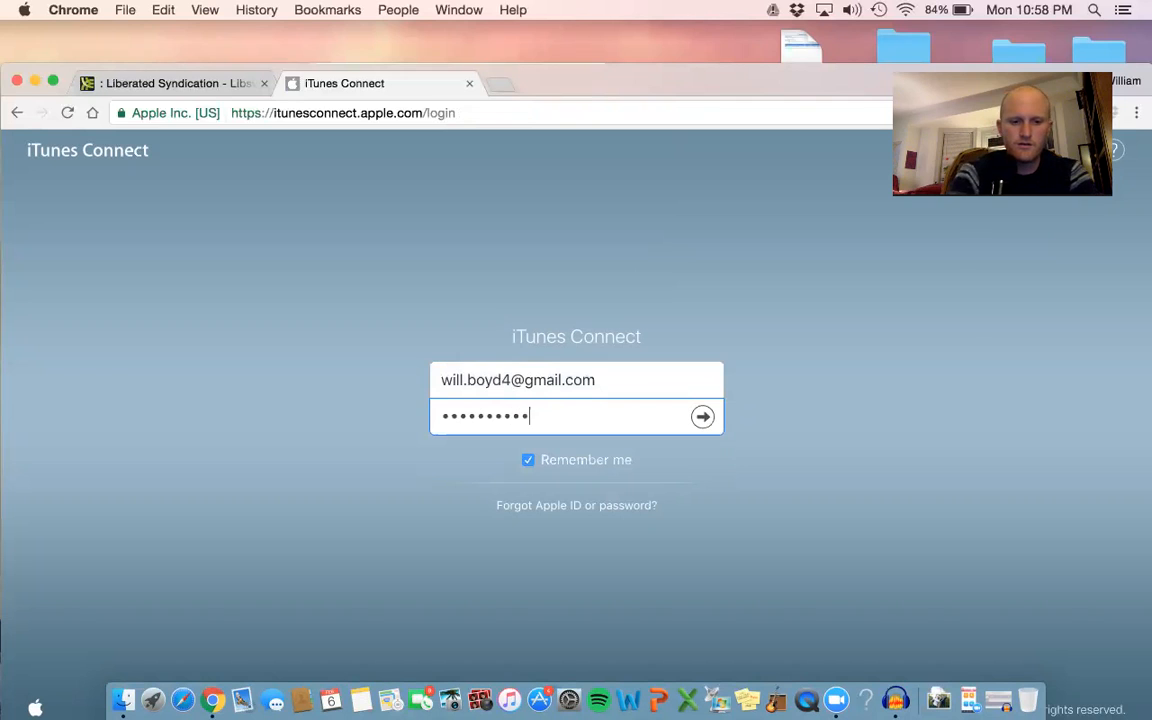
pyautogui.press('Return')
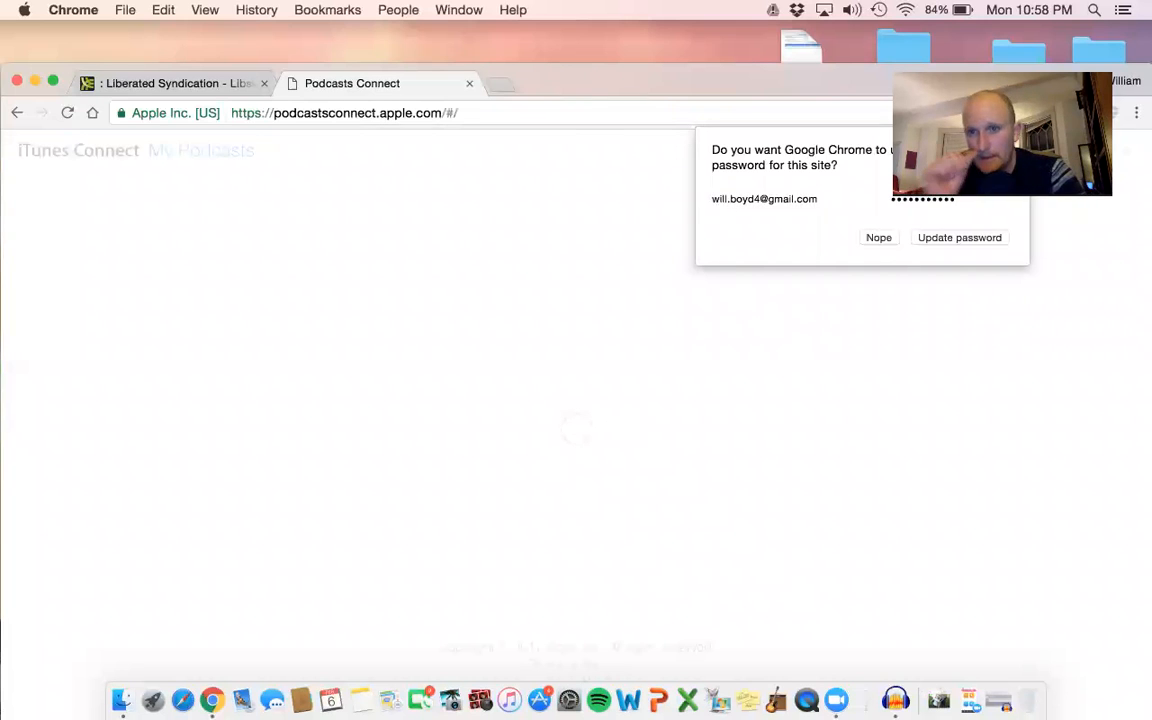
# Start adding a new podcast RSS feed from the My Podcasts page.
pyautogui.moveTo(720, 77); pyautogui.dragTo(713, 124)
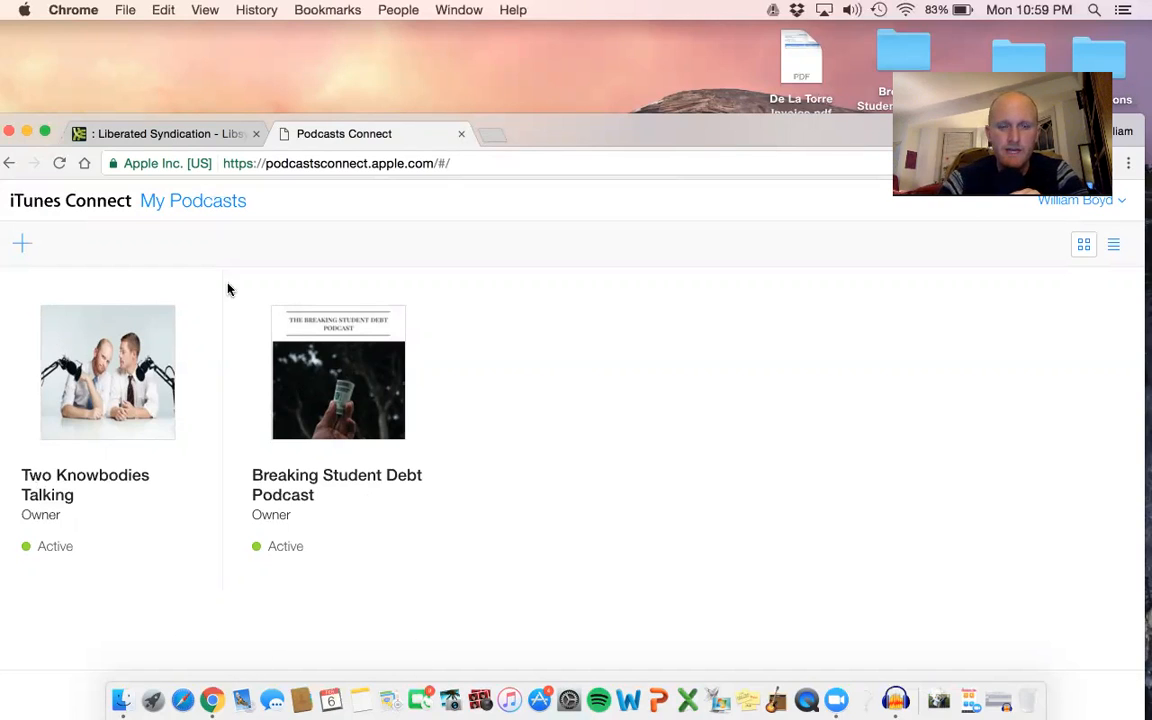
pyautogui.click(24, 246)
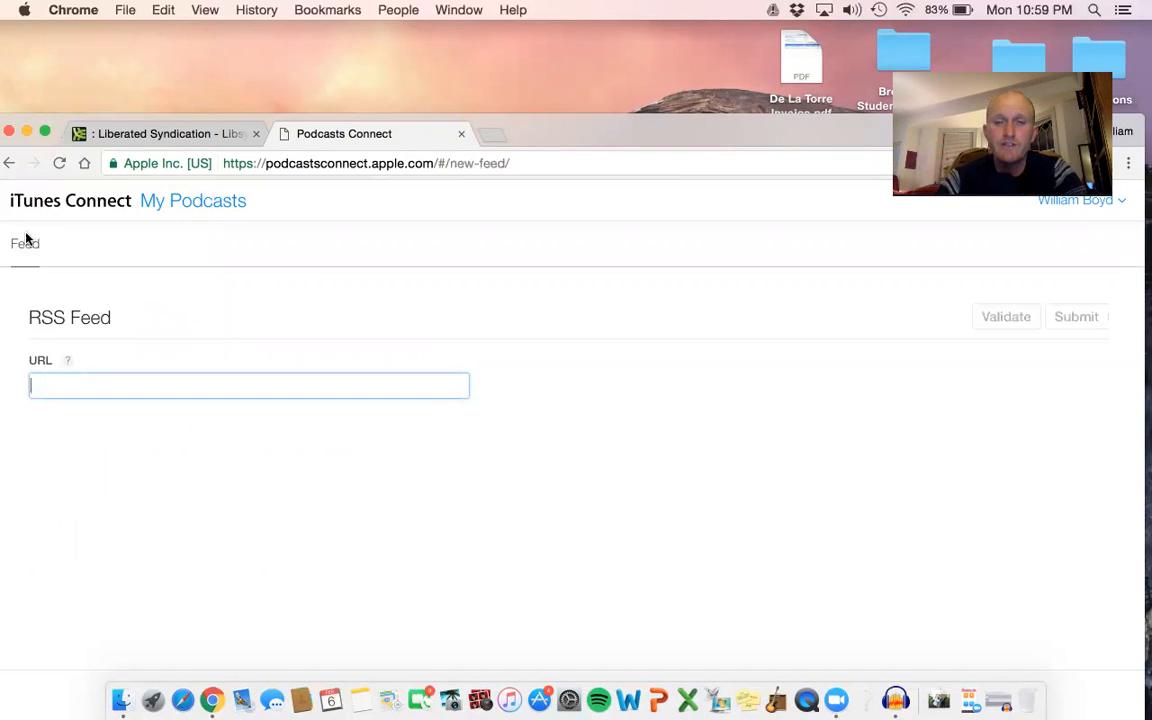
# Copy the Libsyn Classic Feed URL from the quick links on the Libsyn Destinations page.
pyautogui.click(147, 136)
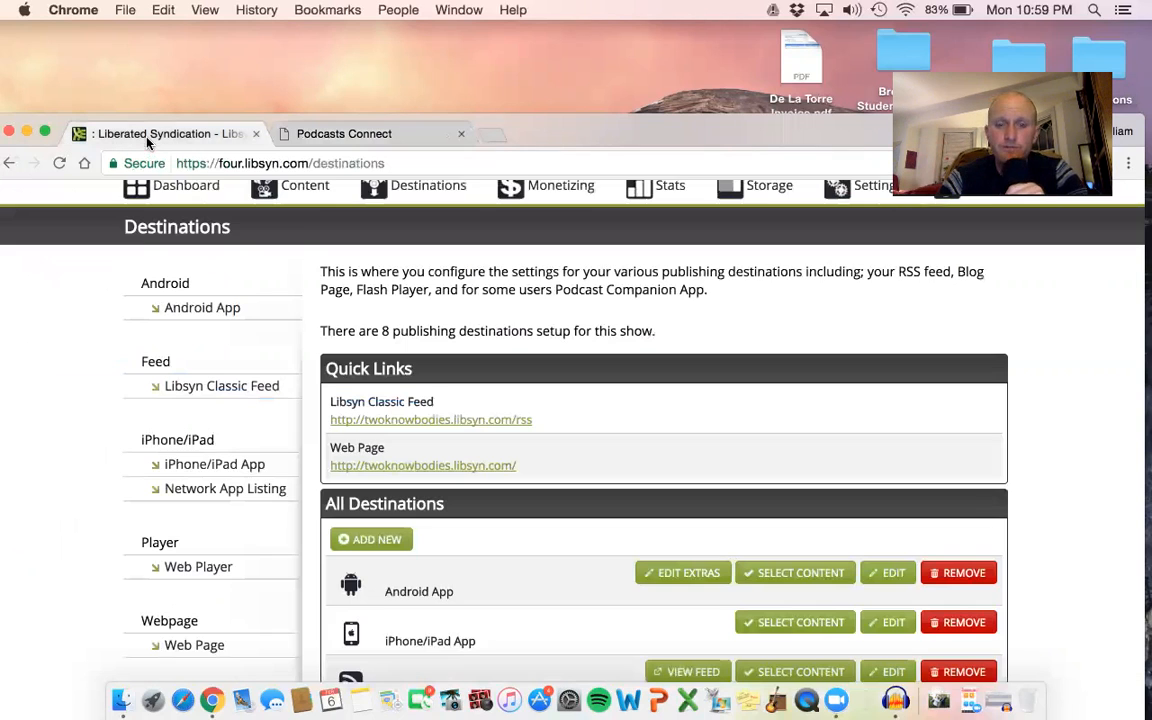
pyautogui.rightClick(436, 421)
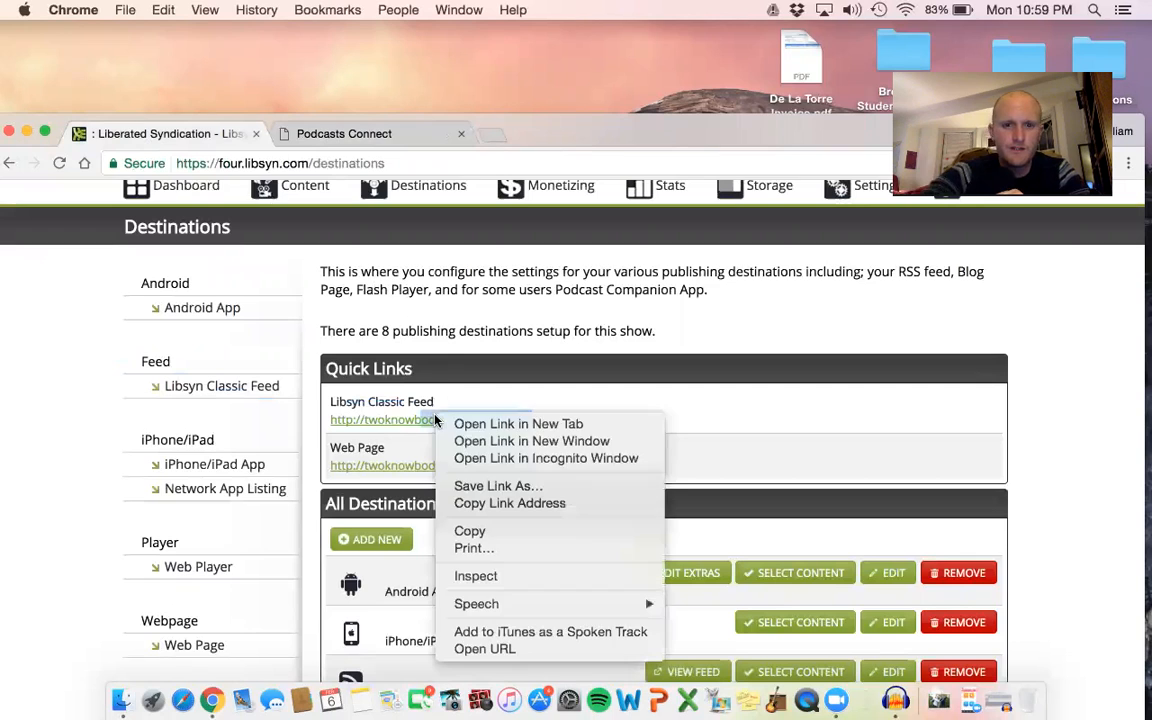
pyautogui.click(491, 532)
pyautogui.moveTo(556, 423); pyautogui.dragTo(590, 432)
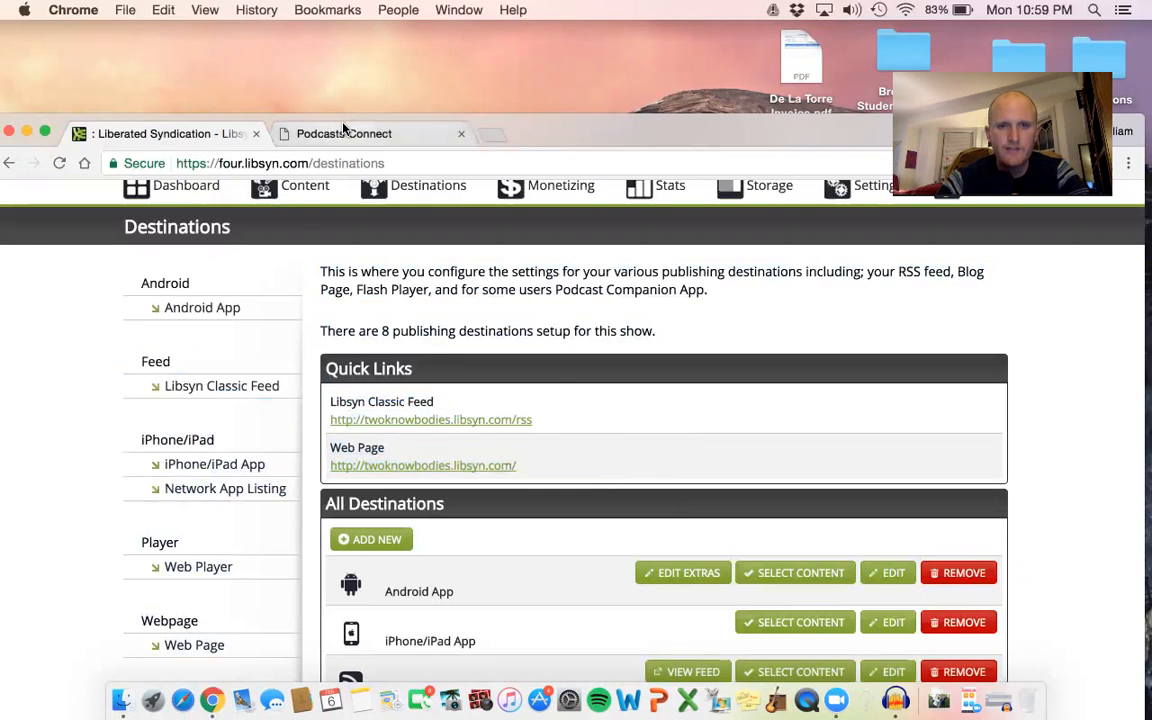
pyautogui.click(312, 133)
pyautogui.rightClick(297, 379)
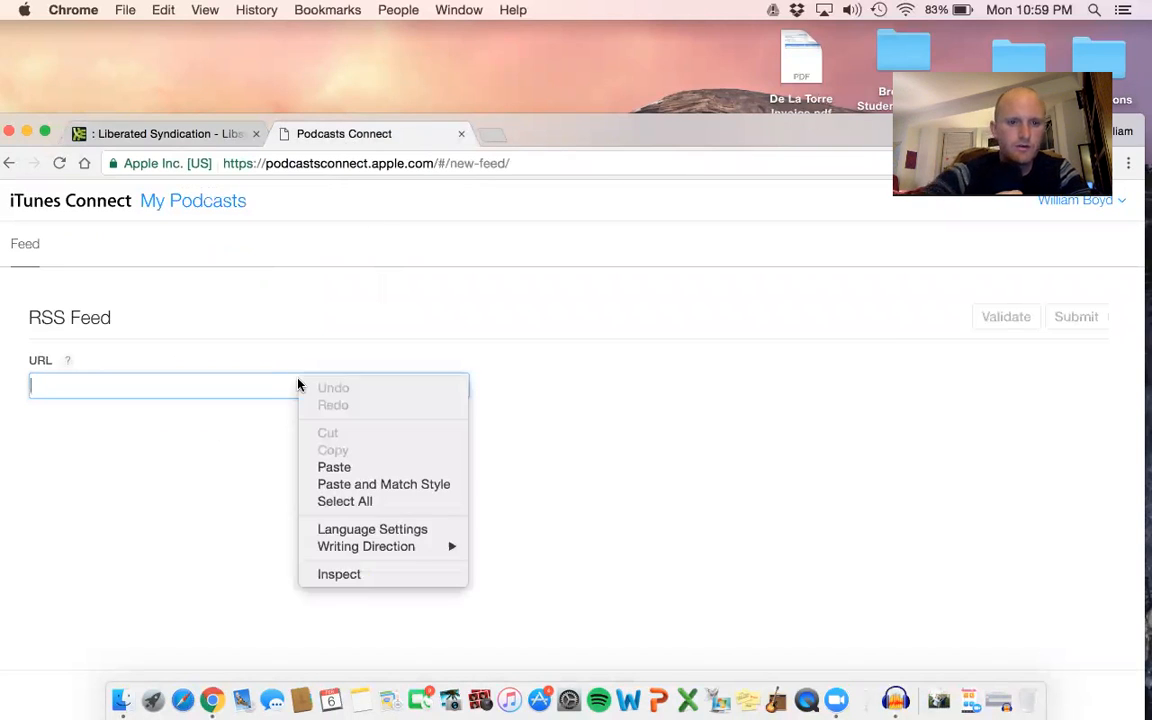
pyautogui.click(340, 467)
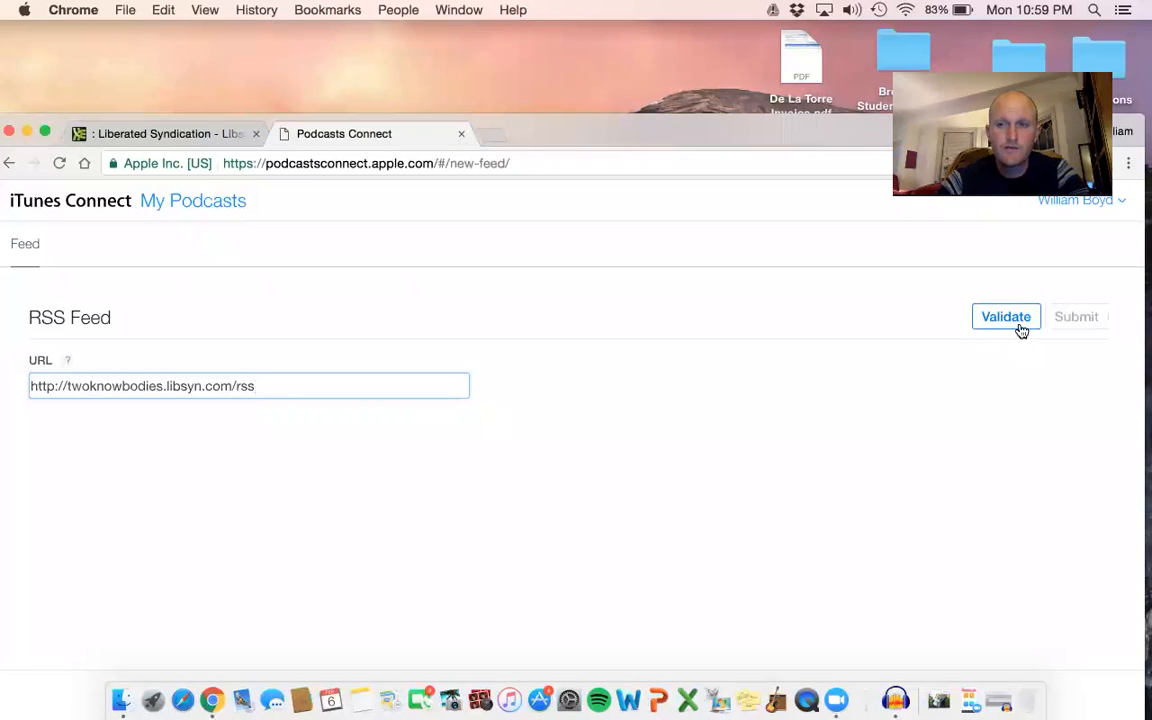
pyautogui.click(1006, 318)
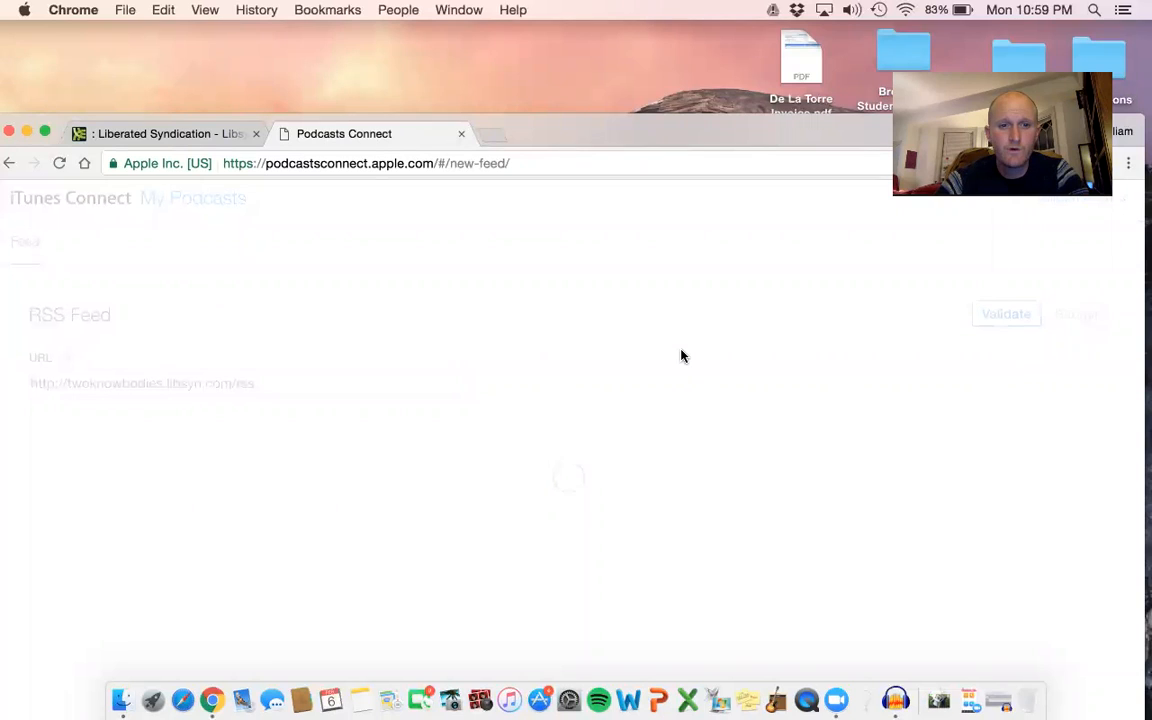
# Review the feed's validation status, artwork, description, general information and episode list in the feed preview.
pyautogui.scroll(-1, 682, 356)
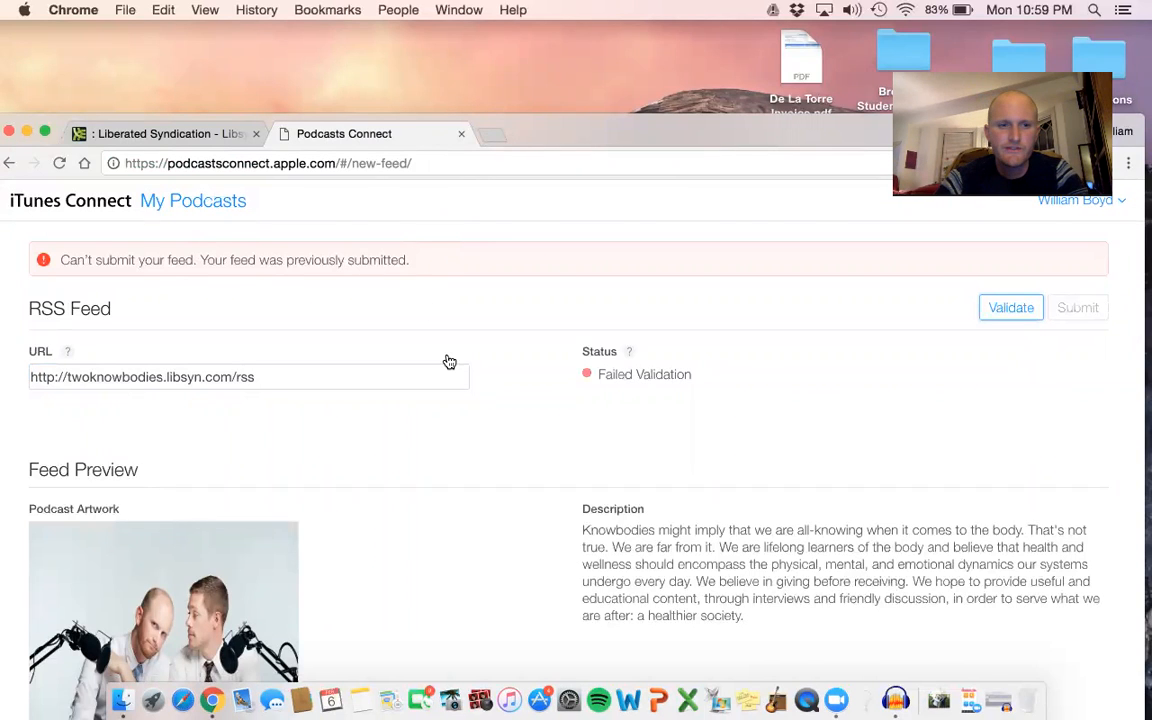
pyautogui.scroll(-1, 455, 380)
pyautogui.scroll(2, 462, 398)
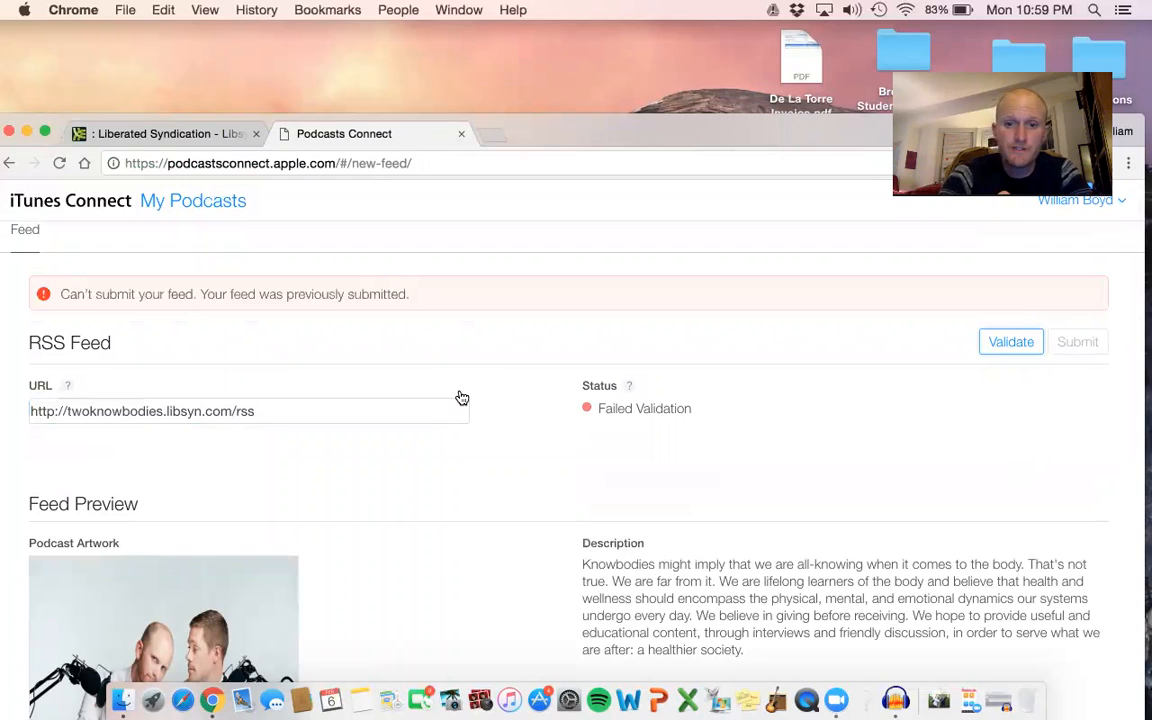
pyautogui.scroll(-5, 462, 398)
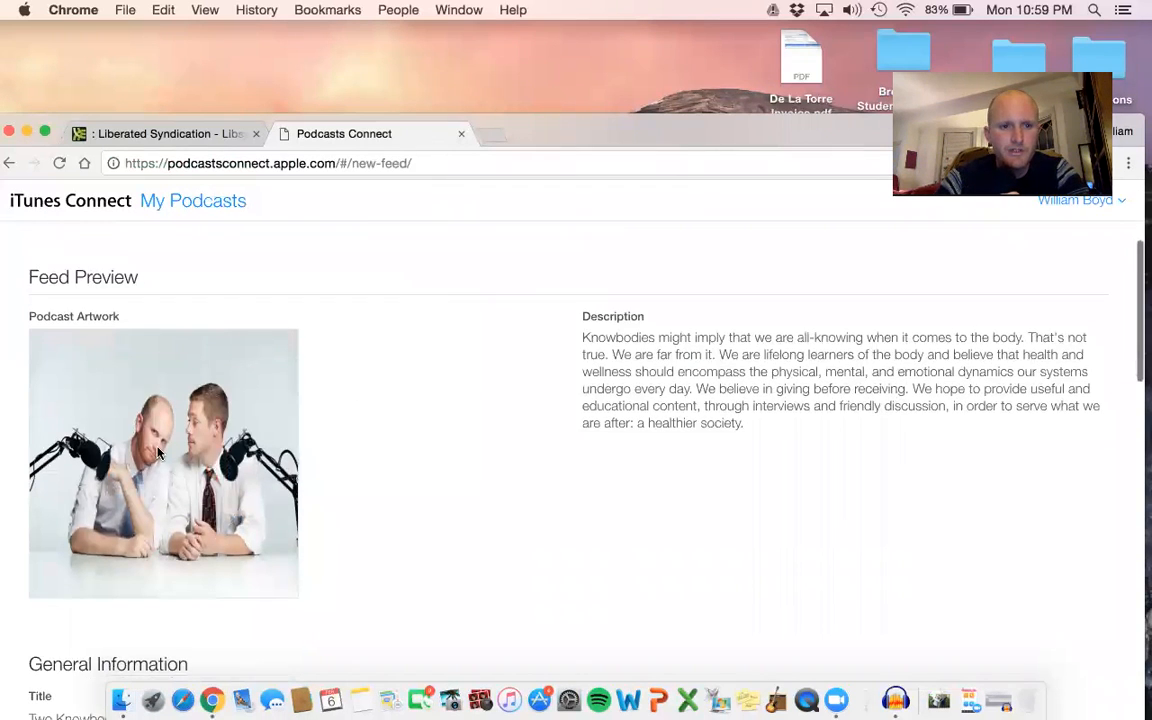
pyautogui.scroll(-7, 158, 454)
pyautogui.scroll(-1, 158, 454)
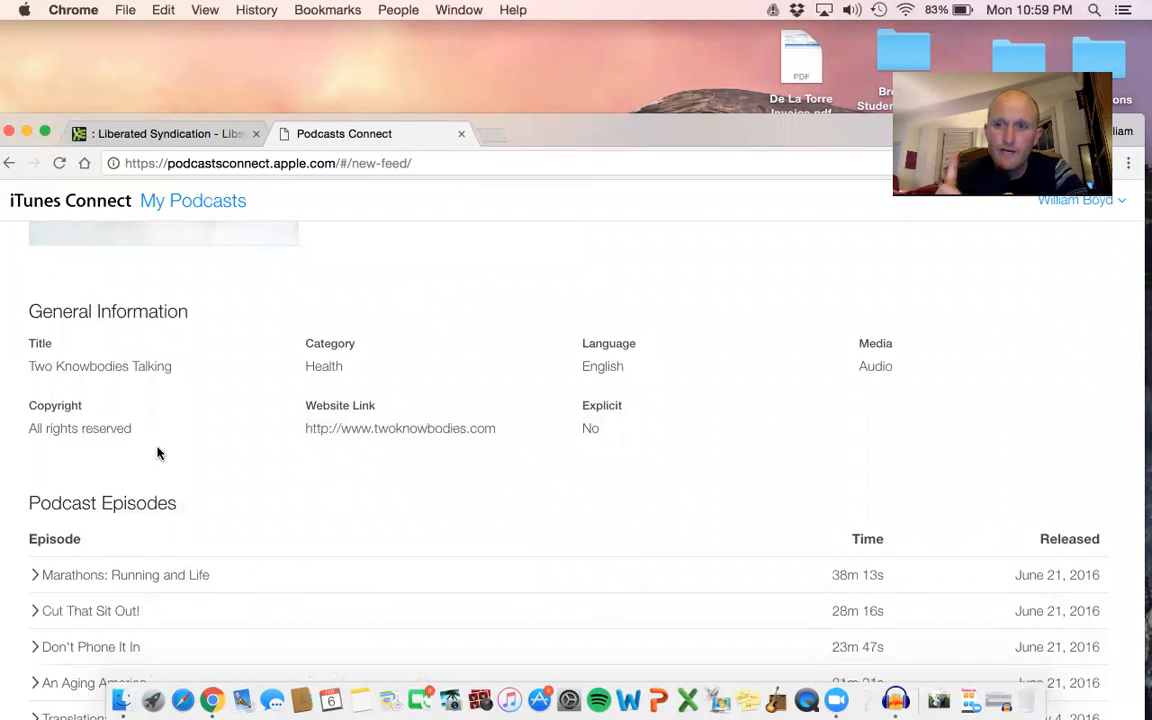
pyautogui.scroll(-3, 158, 454)
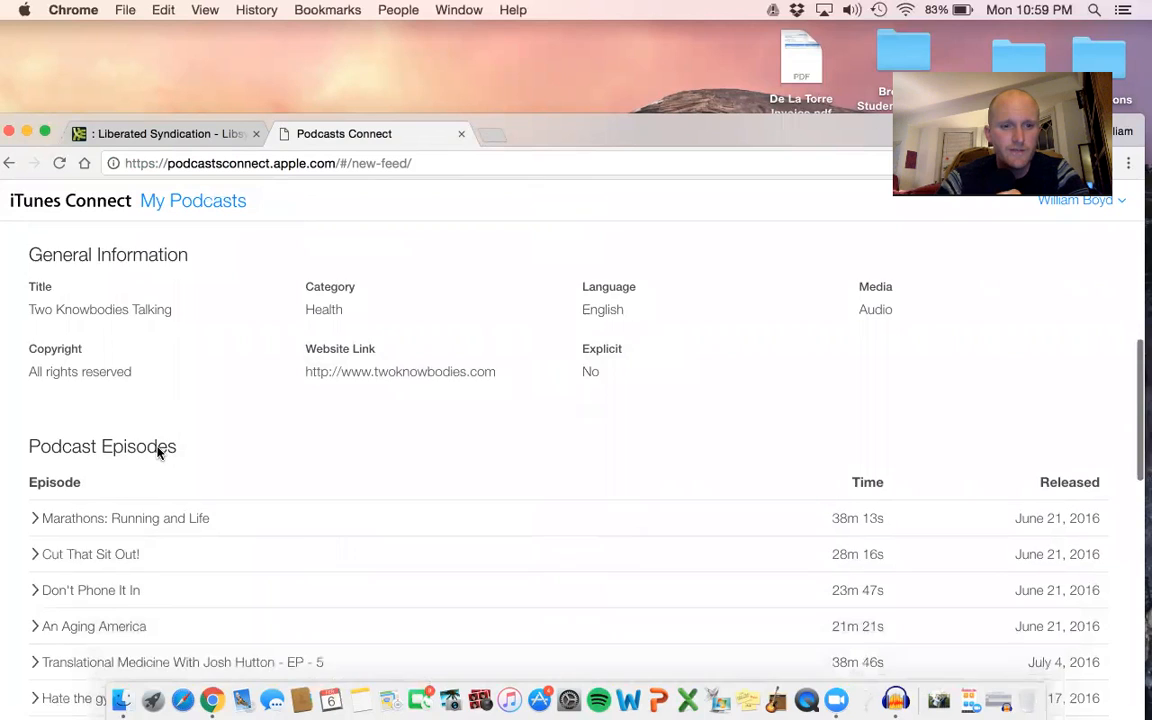
pyautogui.scroll(3, 158, 447)
pyautogui.scroll(1, 158, 447)
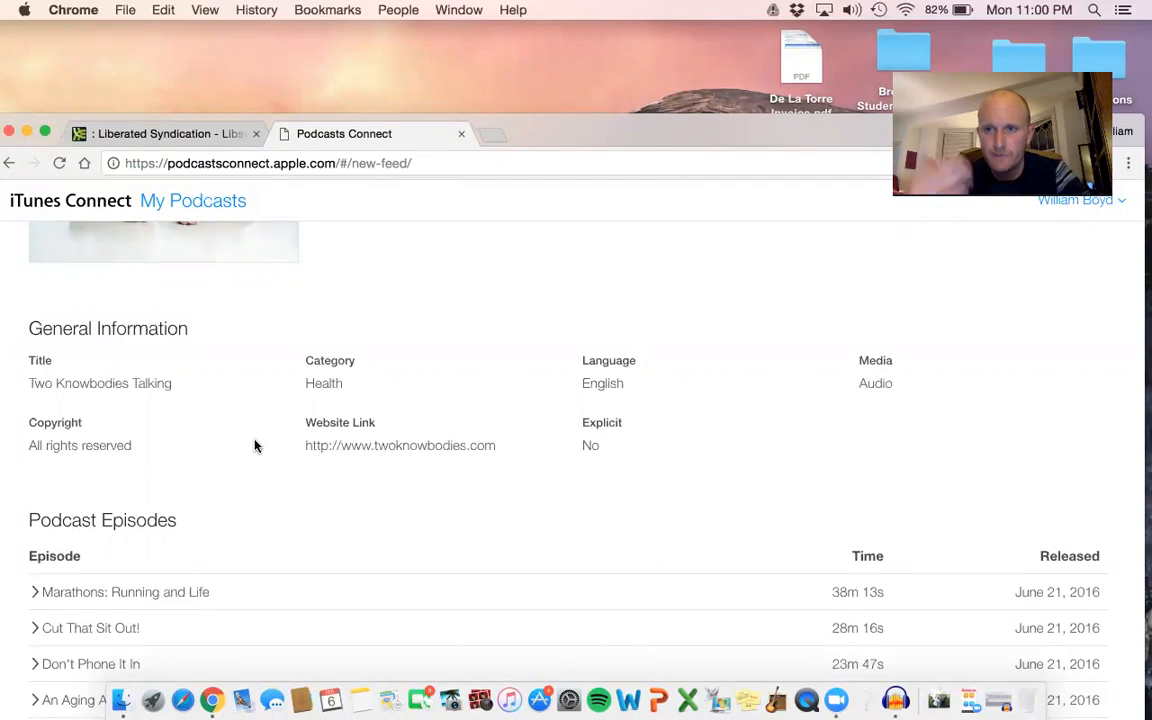
pyautogui.scroll(-6, 255, 446)
pyautogui.scroll(2, 255, 446)
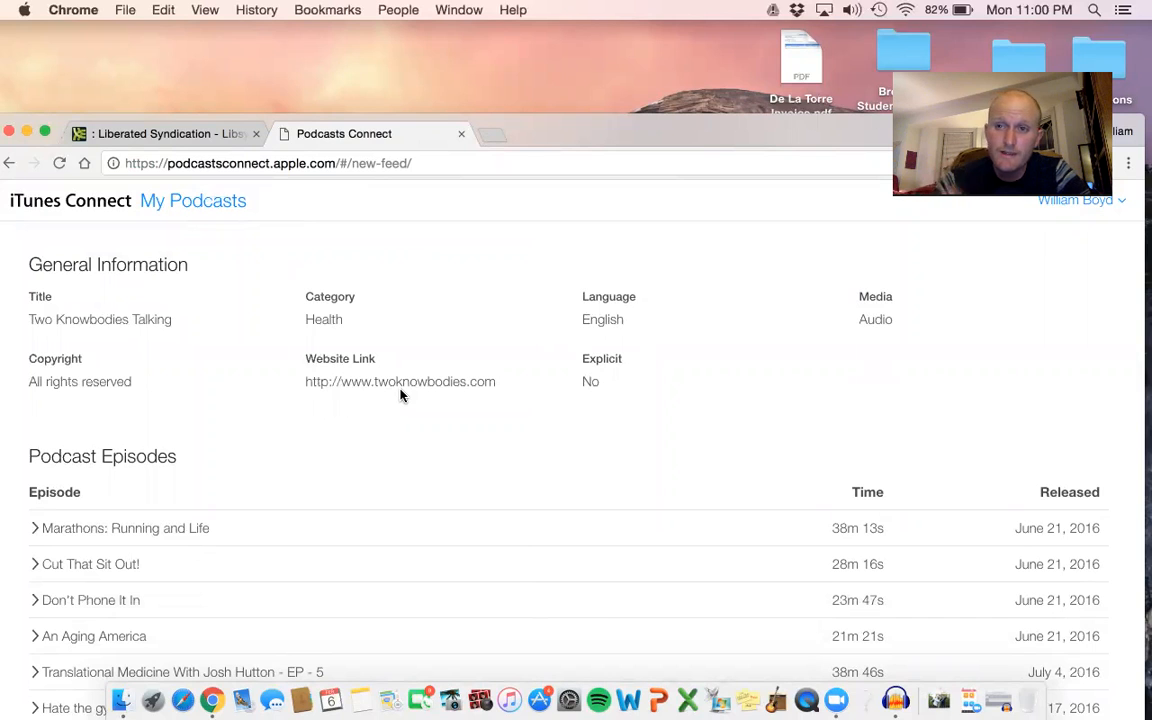
pyautogui.scroll(10, 400, 395)
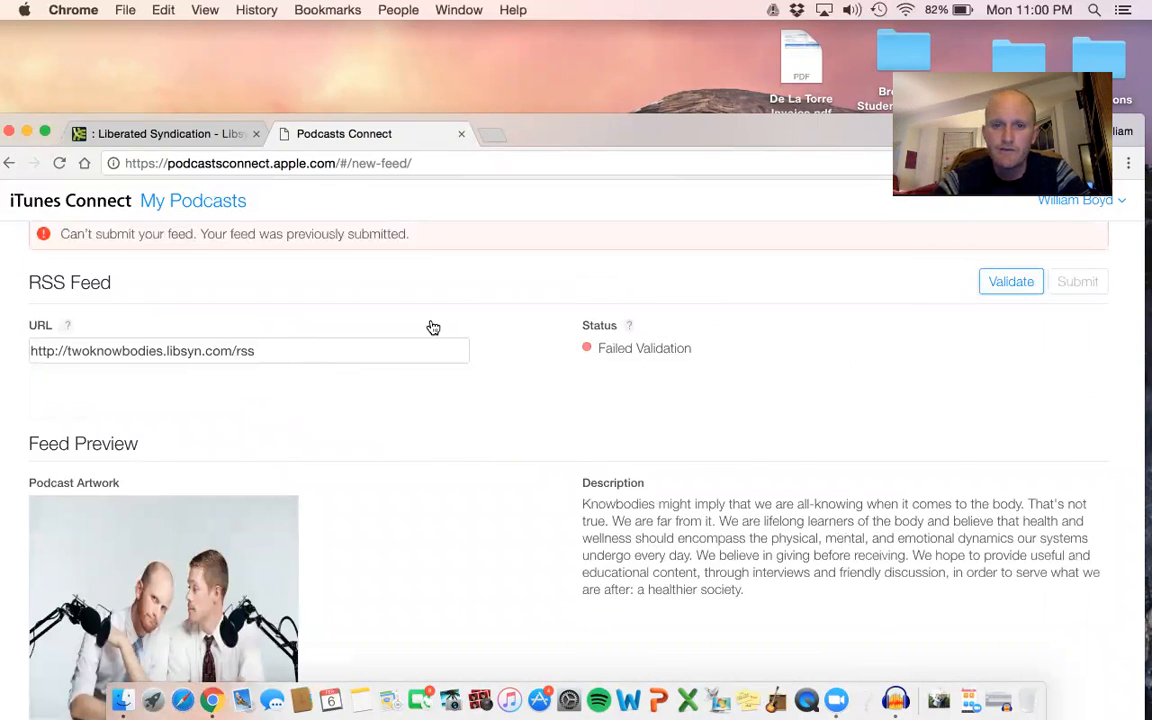
pyautogui.scroll(-5, 432, 327)
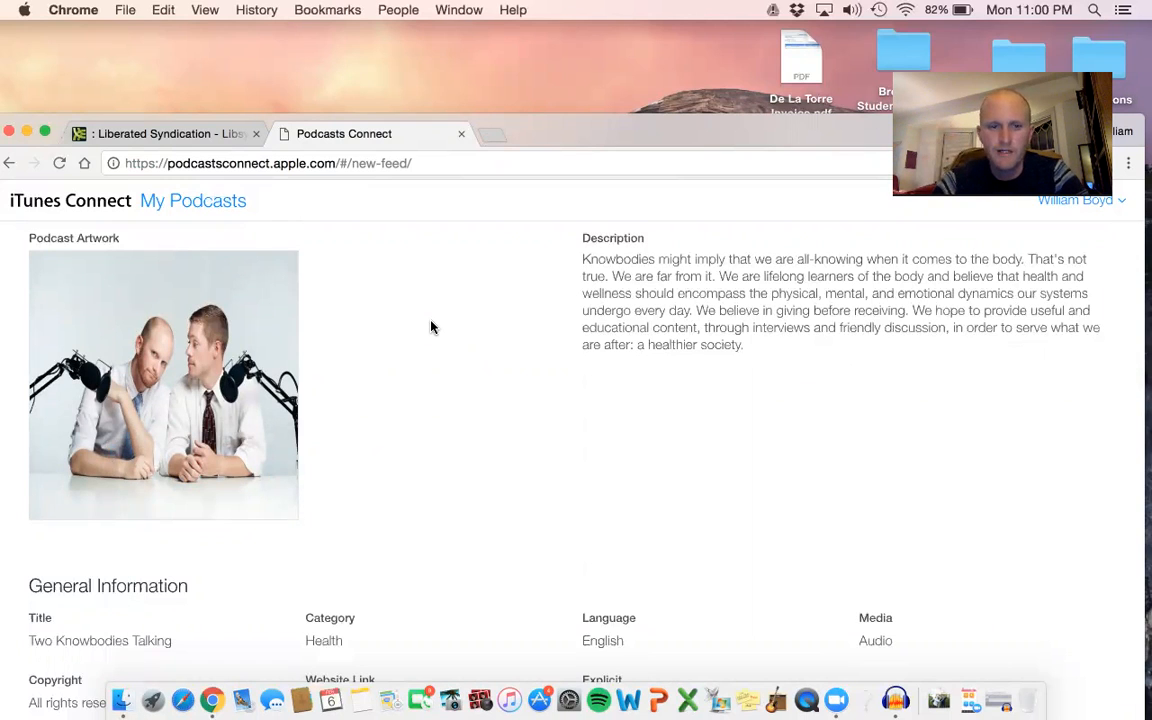
pyautogui.scroll(-5, 432, 327)
pyautogui.scroll(-15, 432, 327)
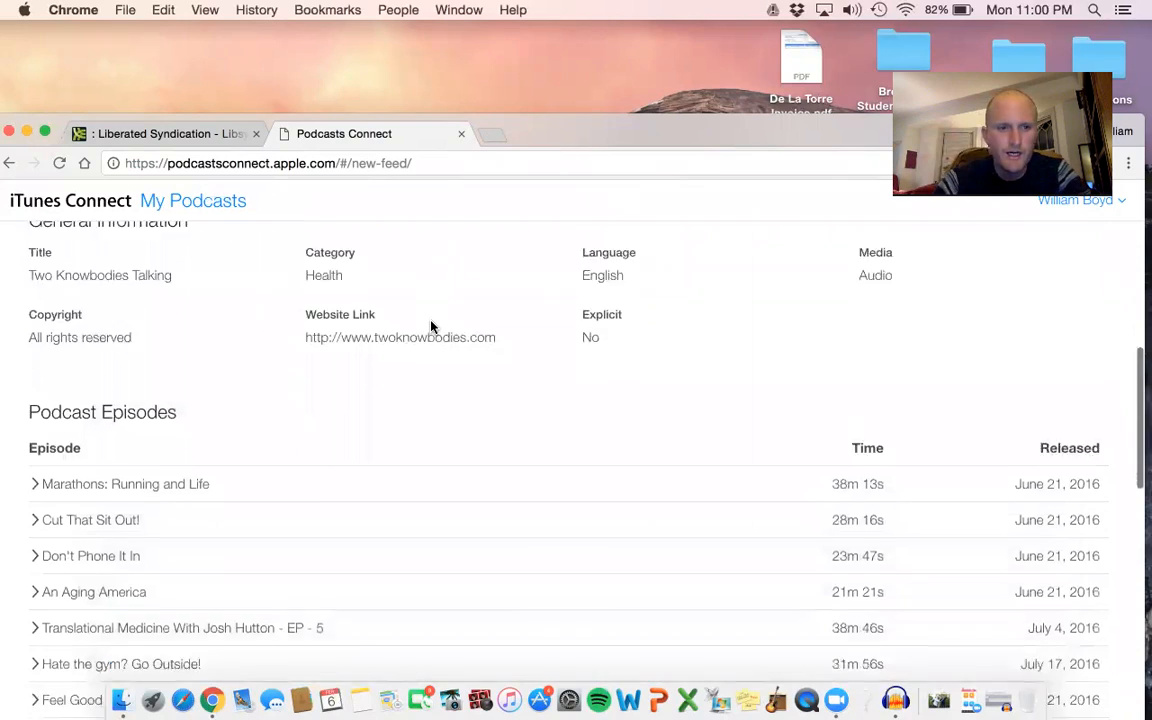
pyautogui.scroll(20, 432, 327)
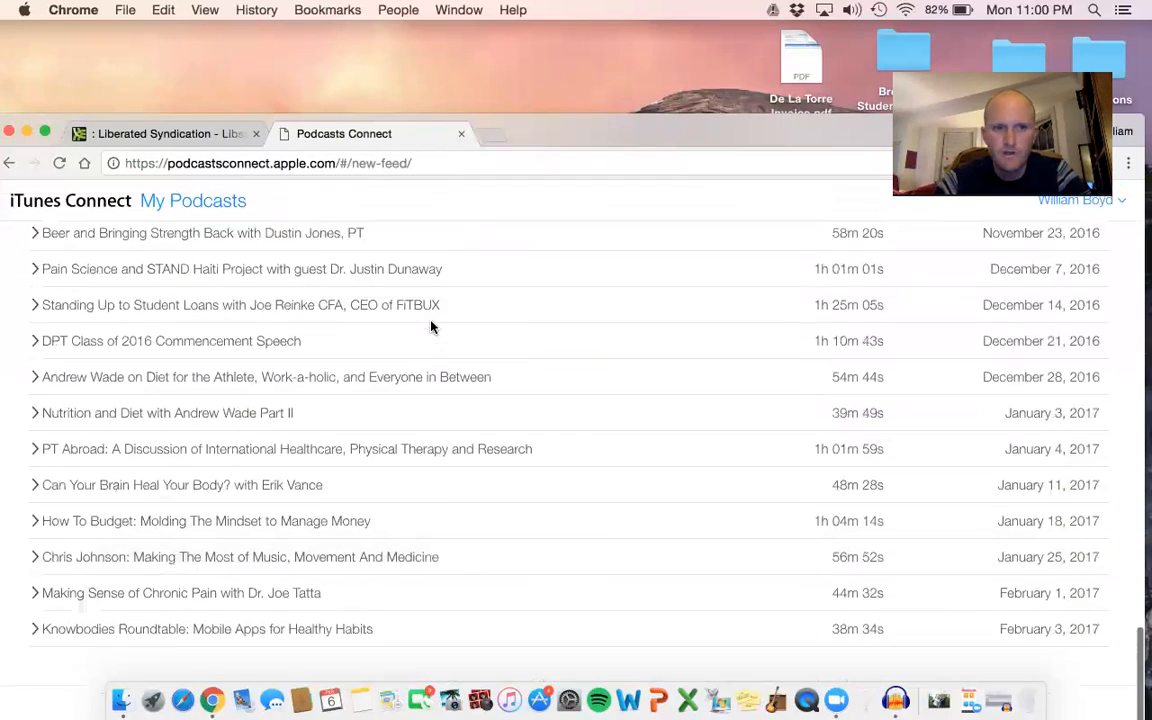
pyautogui.scroll(-1, 432, 327)
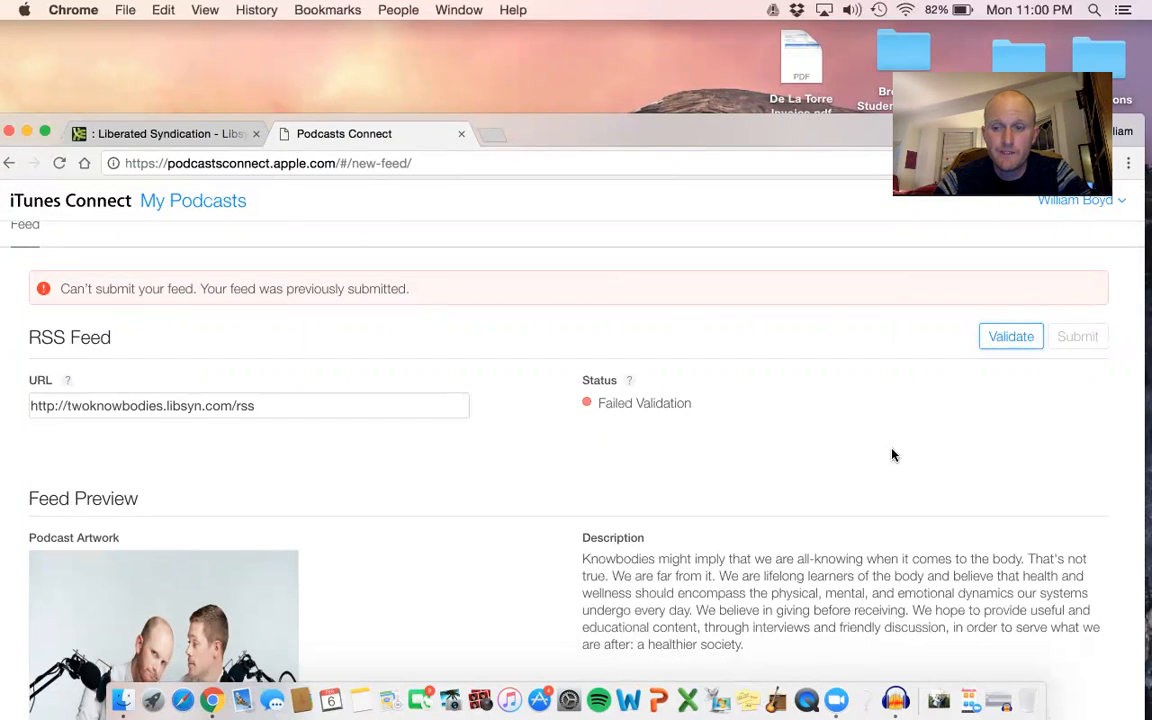
pyautogui.scroll(-2, 893, 455)
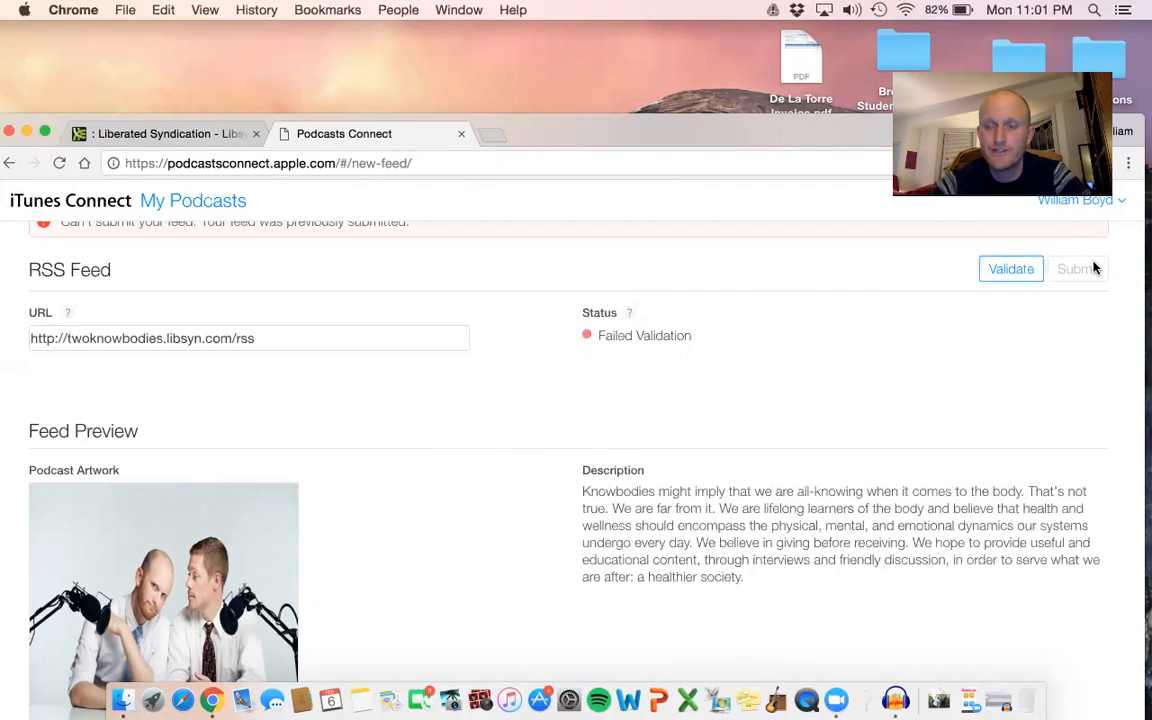
pyautogui.scroll(-5, 956, 329)
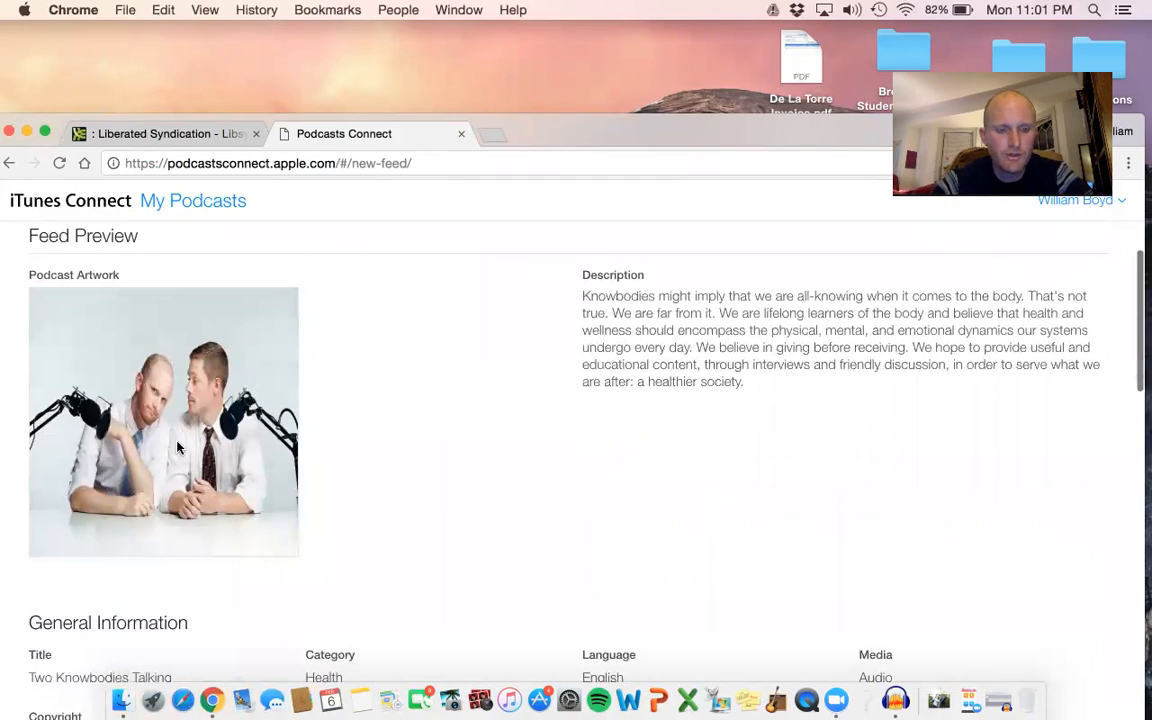
# Open Edit Show Settings for the show in Libsyn and look over its required information.
pyautogui.click(174, 134)
pyautogui.moveTo(546, 244)
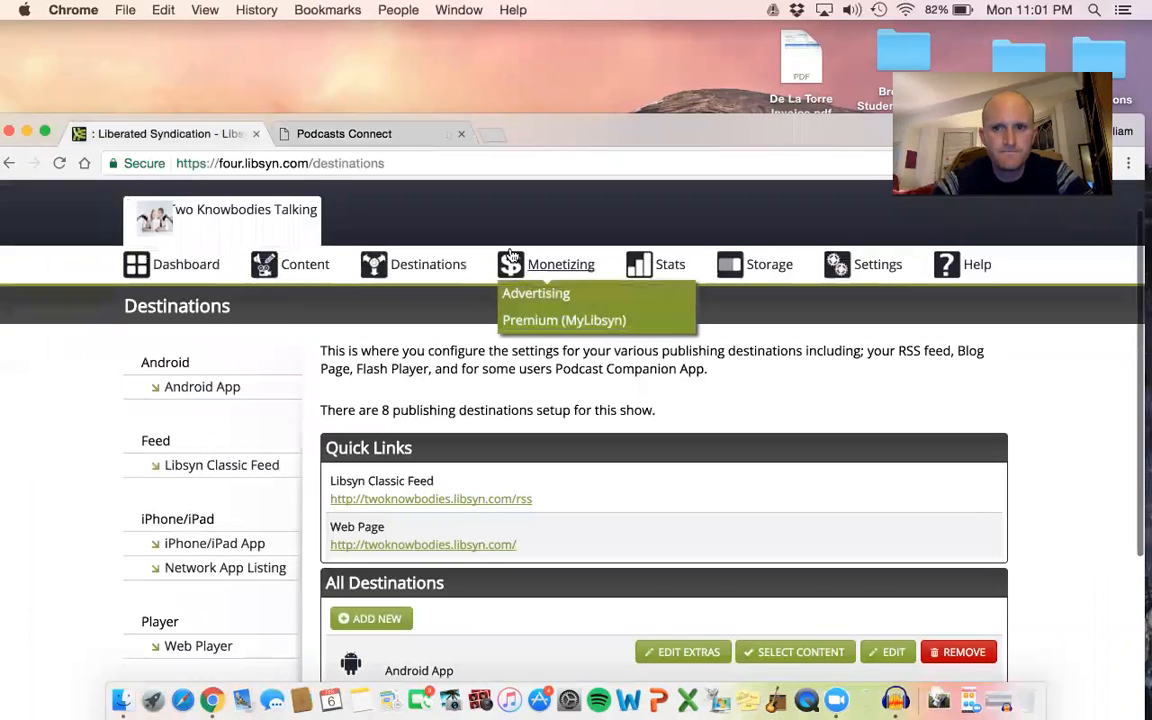
pyautogui.moveTo(856, 263)
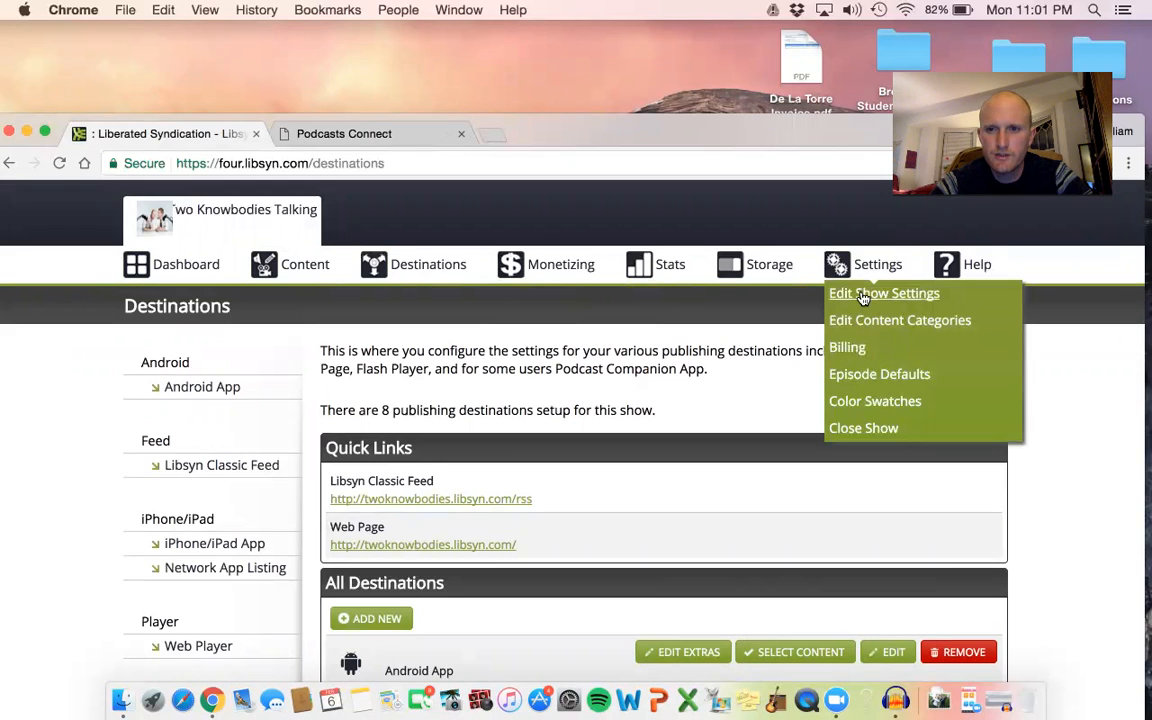
pyautogui.click(862, 295)
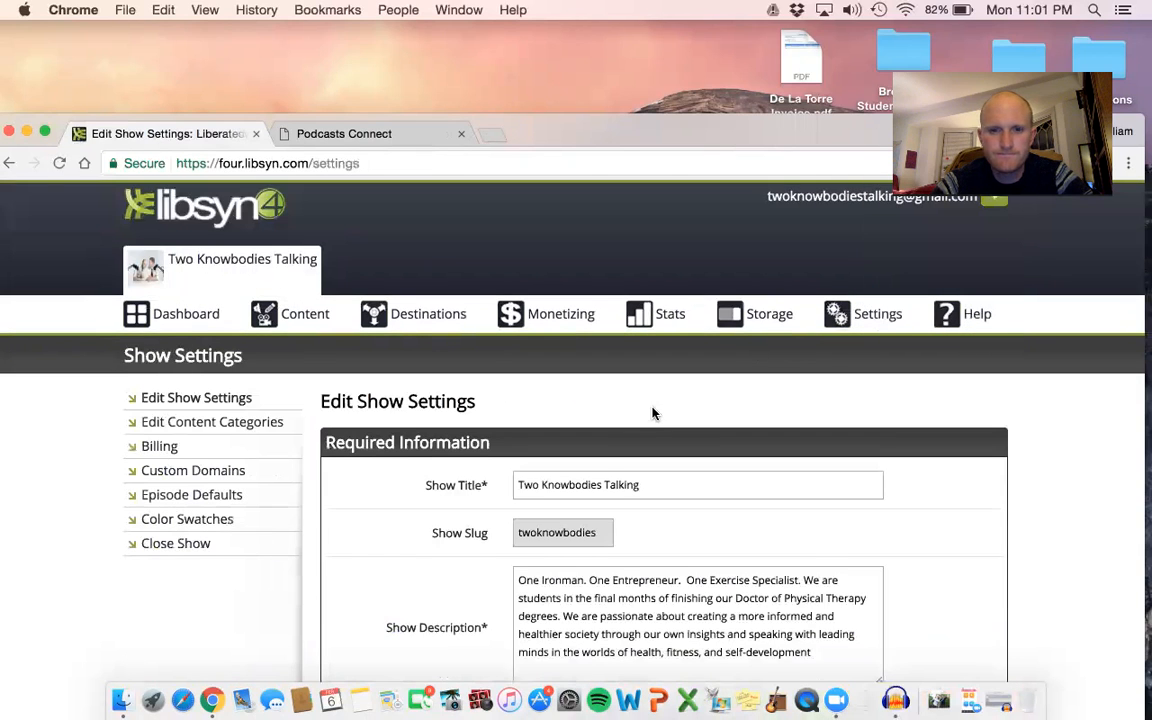
pyautogui.scroll(-2, 652, 413)
pyautogui.scroll(-2, 652, 413)
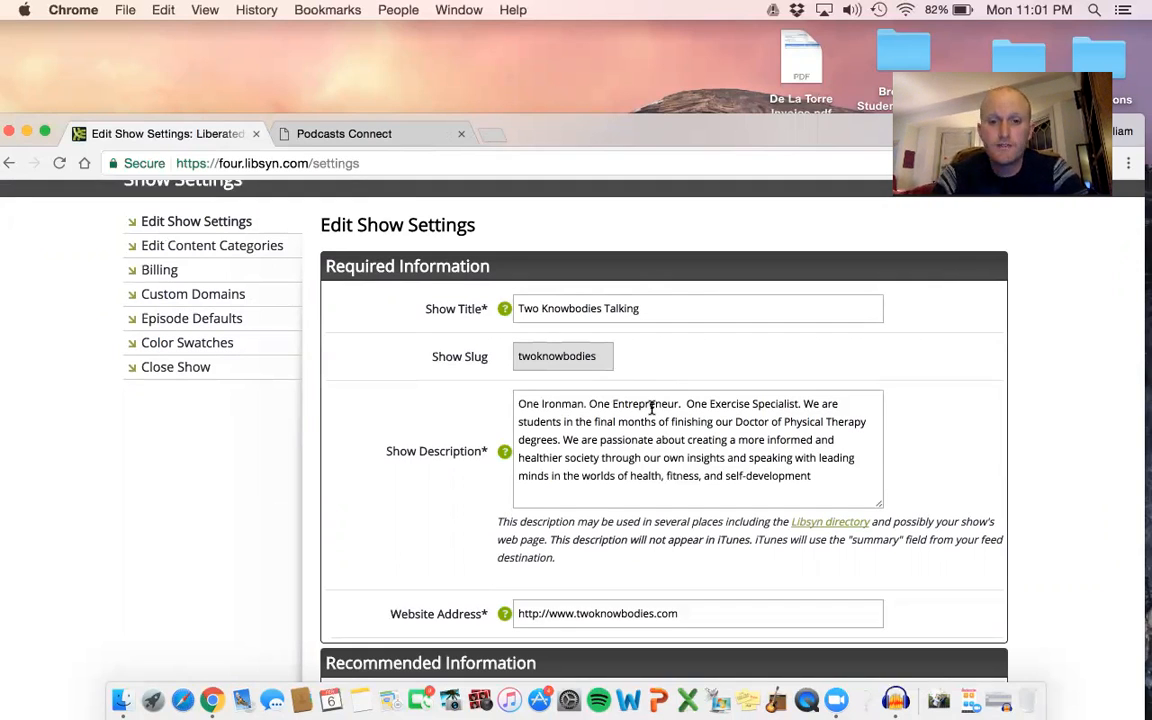
pyautogui.scroll(1, 651, 409)
# Return to the Podcasts Connect feed preview and check the artwork, description and general information against the show settings.
pyautogui.click(340, 133)
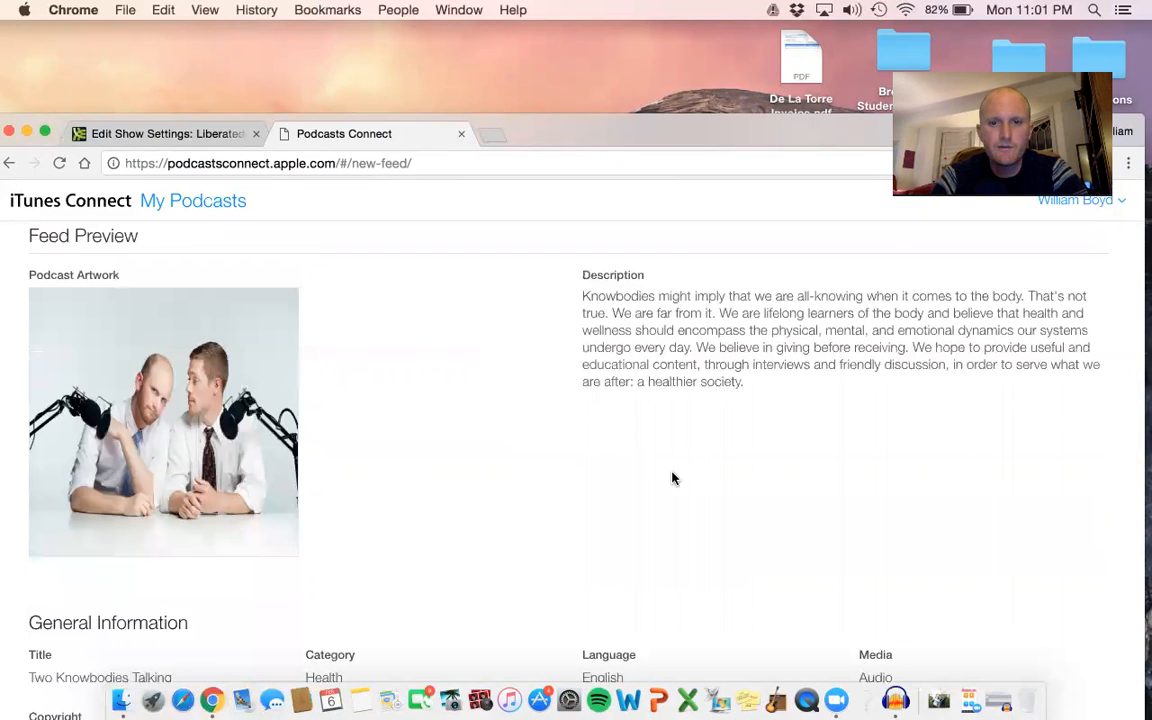
pyautogui.scroll(1, 700, 311)
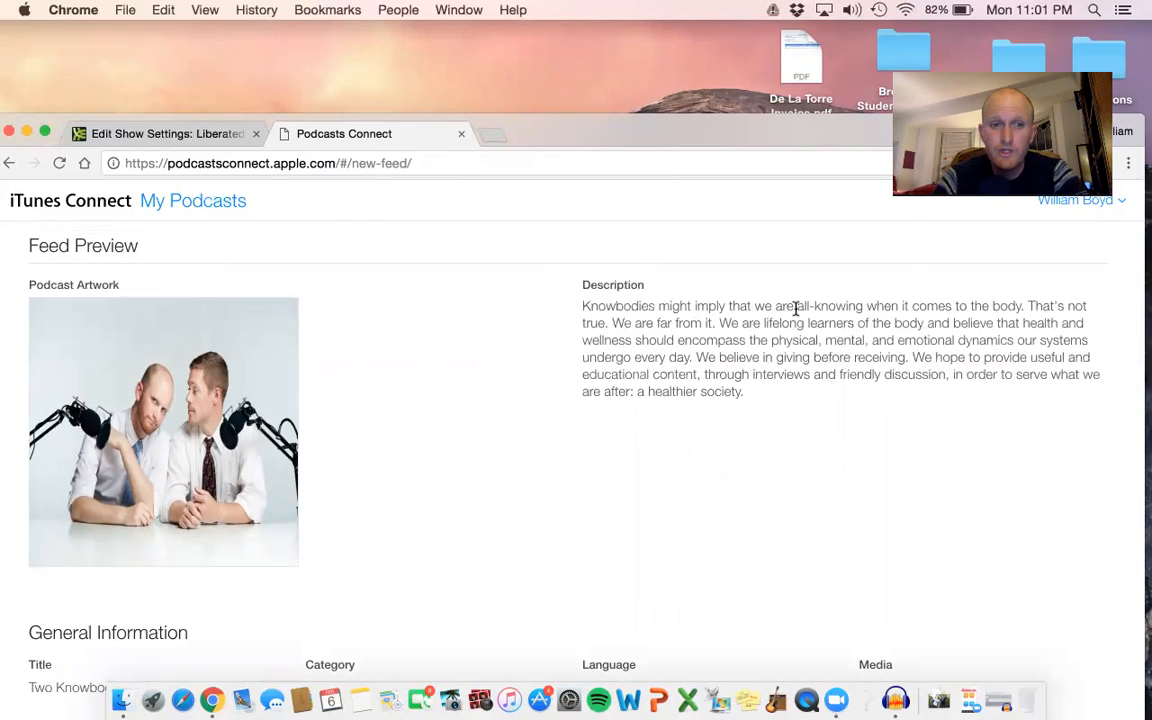
pyautogui.scroll(-3, 339, 426)
pyautogui.scroll(-3, 339, 426)
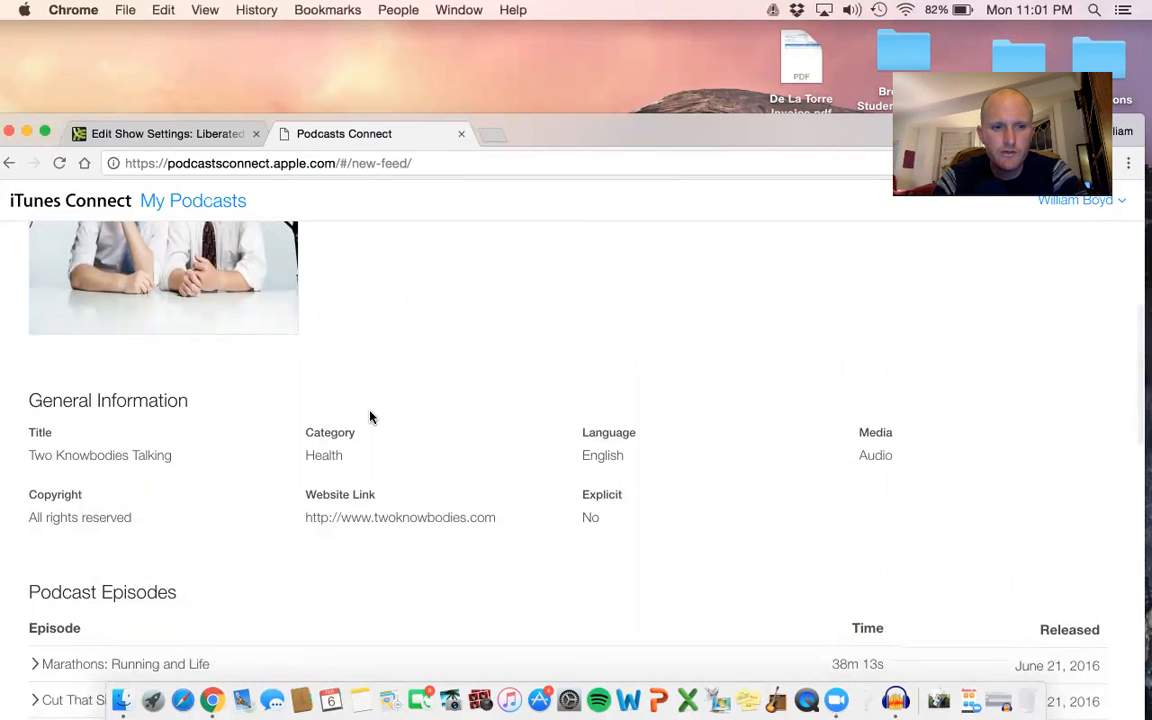
pyautogui.scroll(1, 370, 417)
pyautogui.scroll(5, 370, 417)
pyautogui.scroll(5, 370, 417)
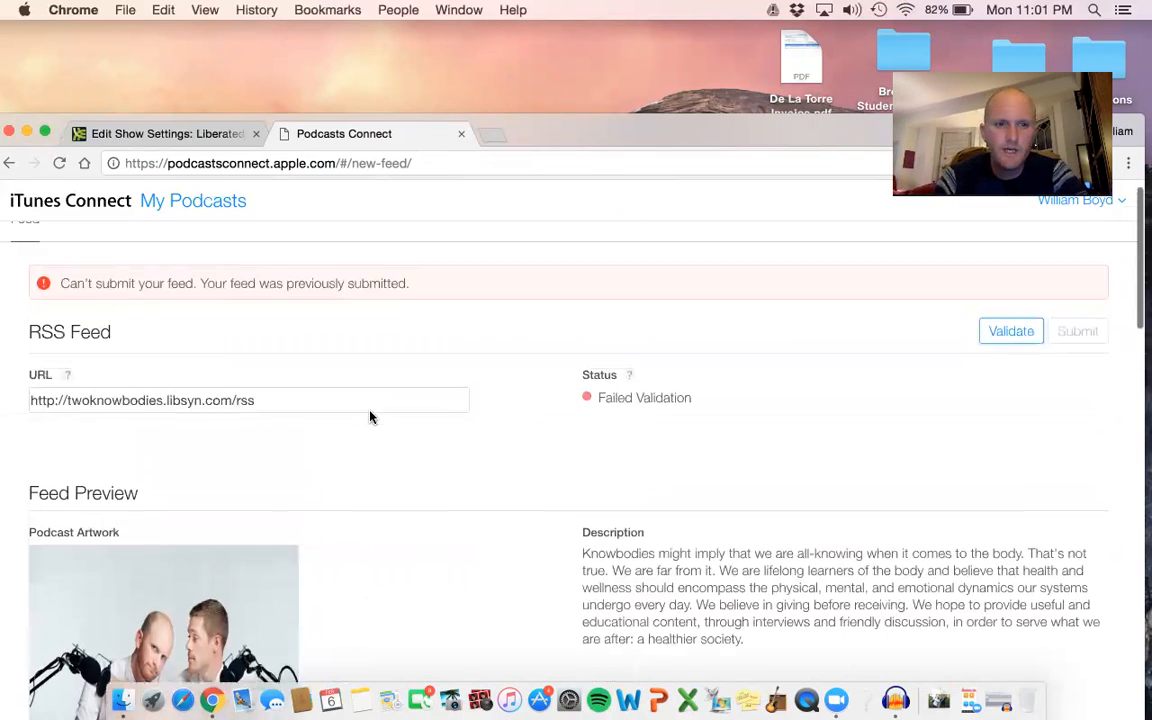
# Examine the show title, description, website address and recommended information in Libsyn's show settings.
pyautogui.click(193, 133)
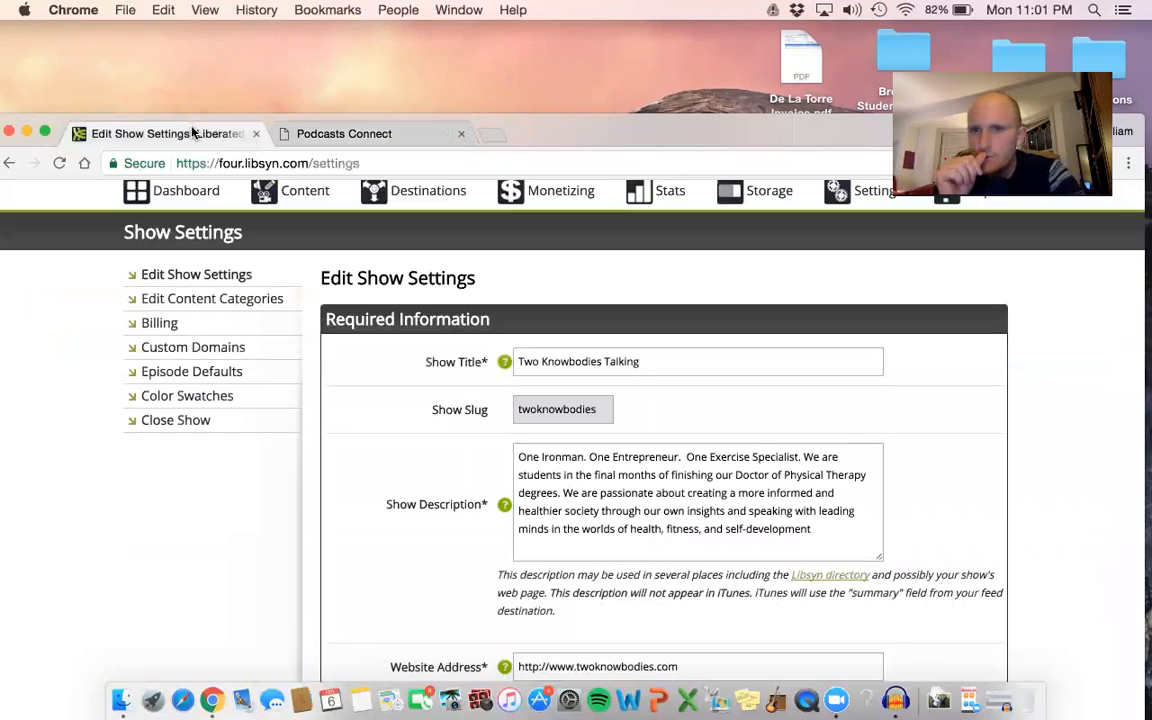
pyautogui.scroll(2, 656, 347)
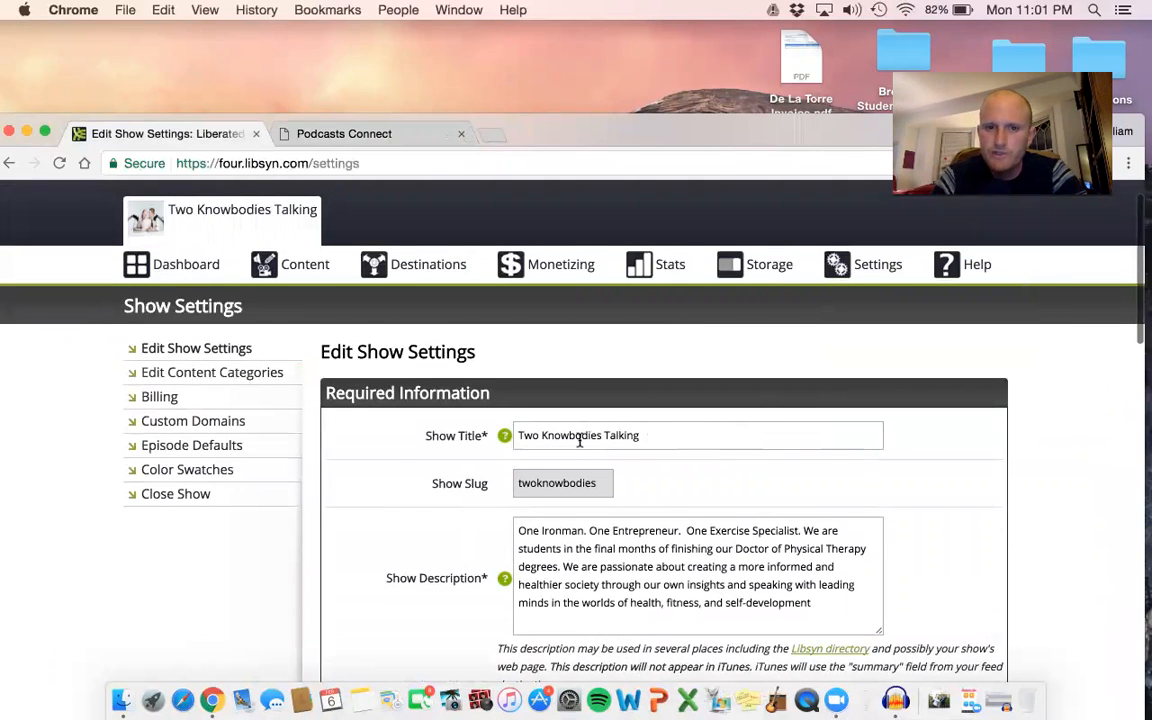
pyautogui.moveTo(507, 440)
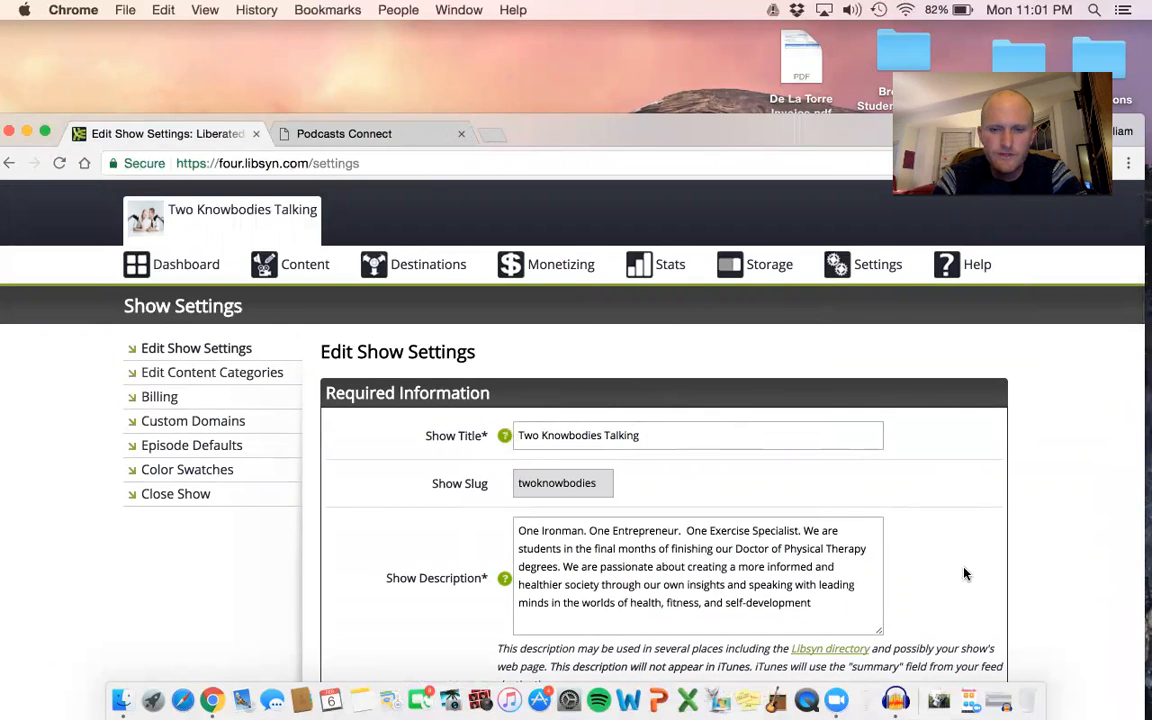
pyautogui.scroll(-3, 867, 509)
pyautogui.scroll(-1, 771, 458)
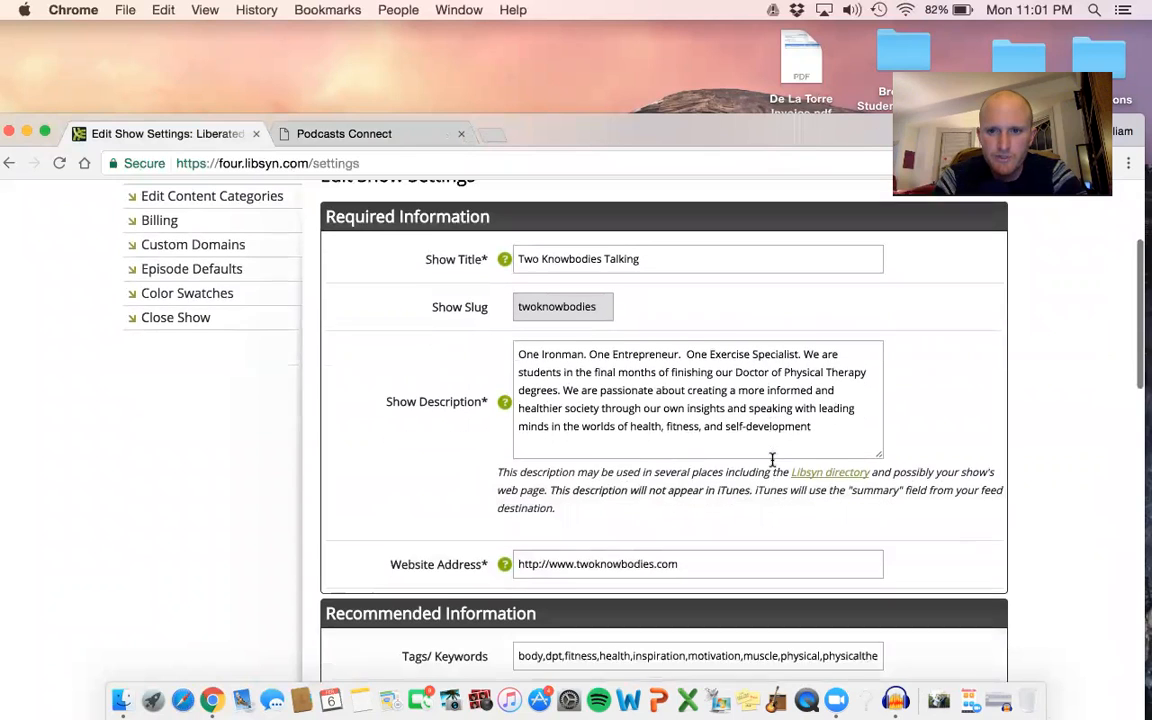
pyautogui.scroll(-3, 771, 463)
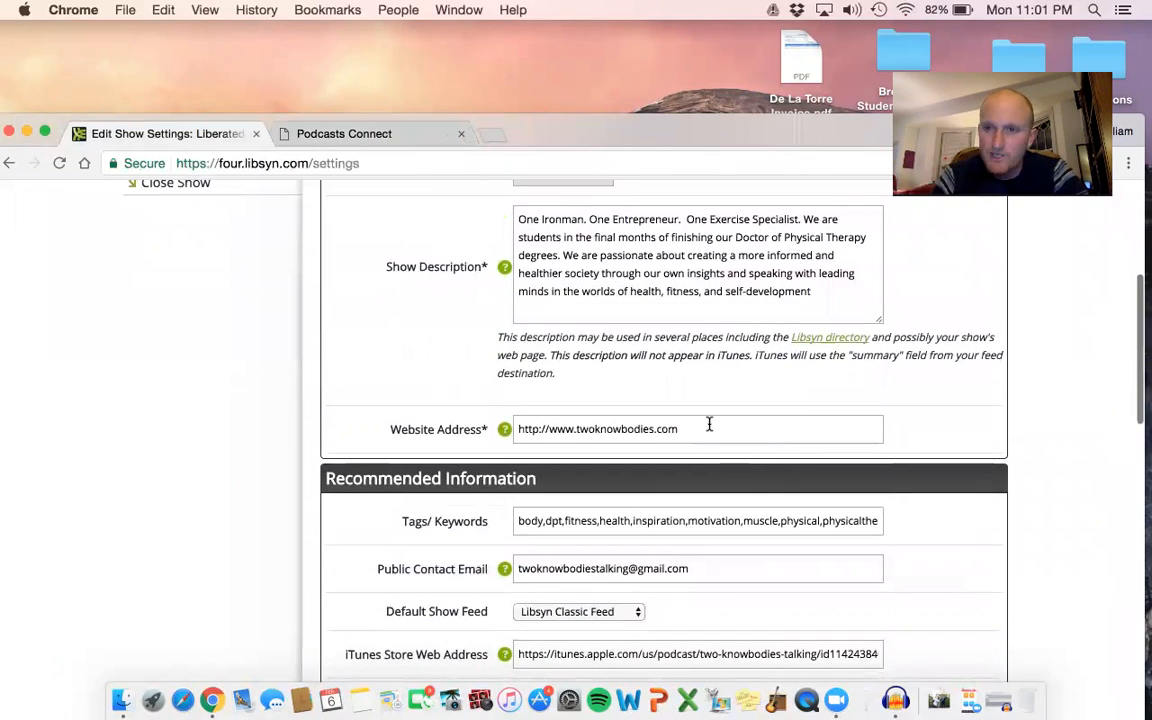
pyautogui.scroll(-5, 709, 425)
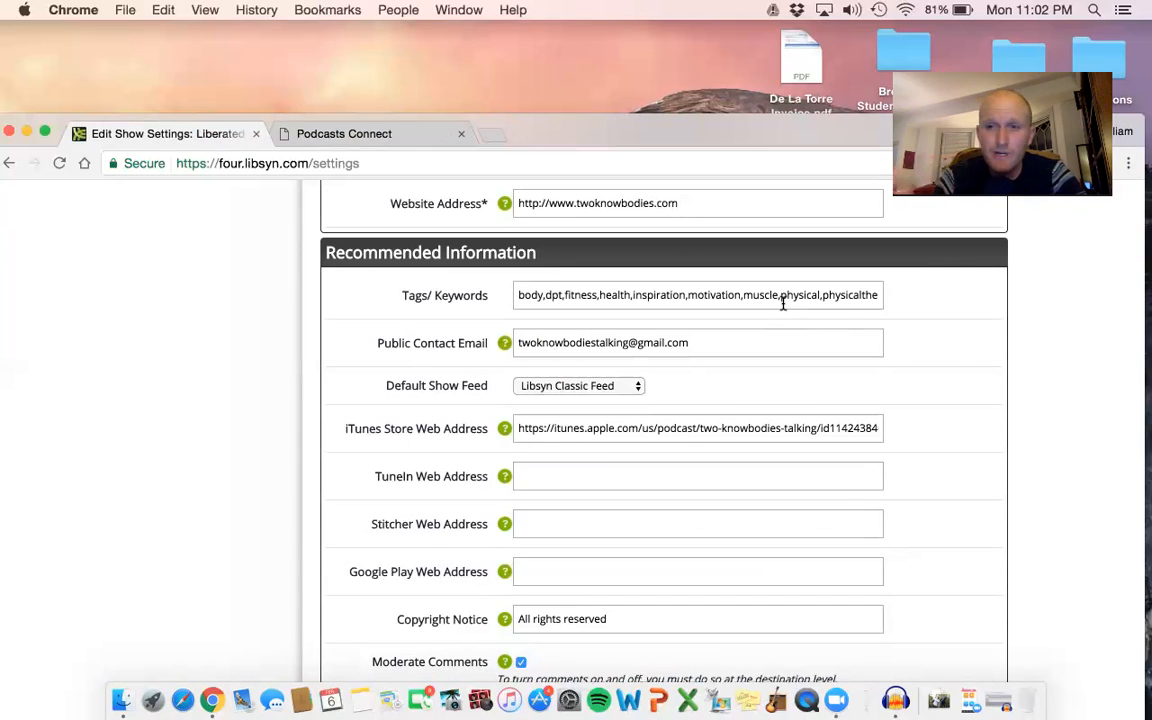
pyautogui.scroll(-1, 783, 304)
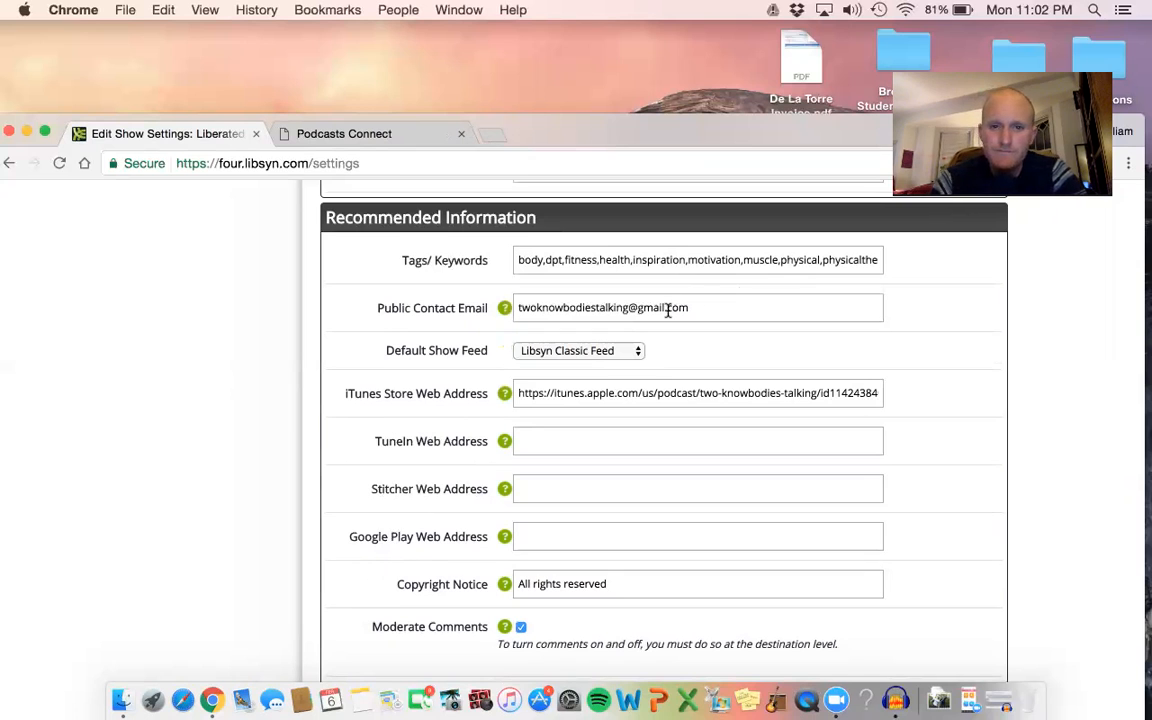
# Examine the remaining show settings: recommended information, artwork and its image requirements, widescreen image, feed sync and custom domains.
pyautogui.scroll(-1, 668, 312)
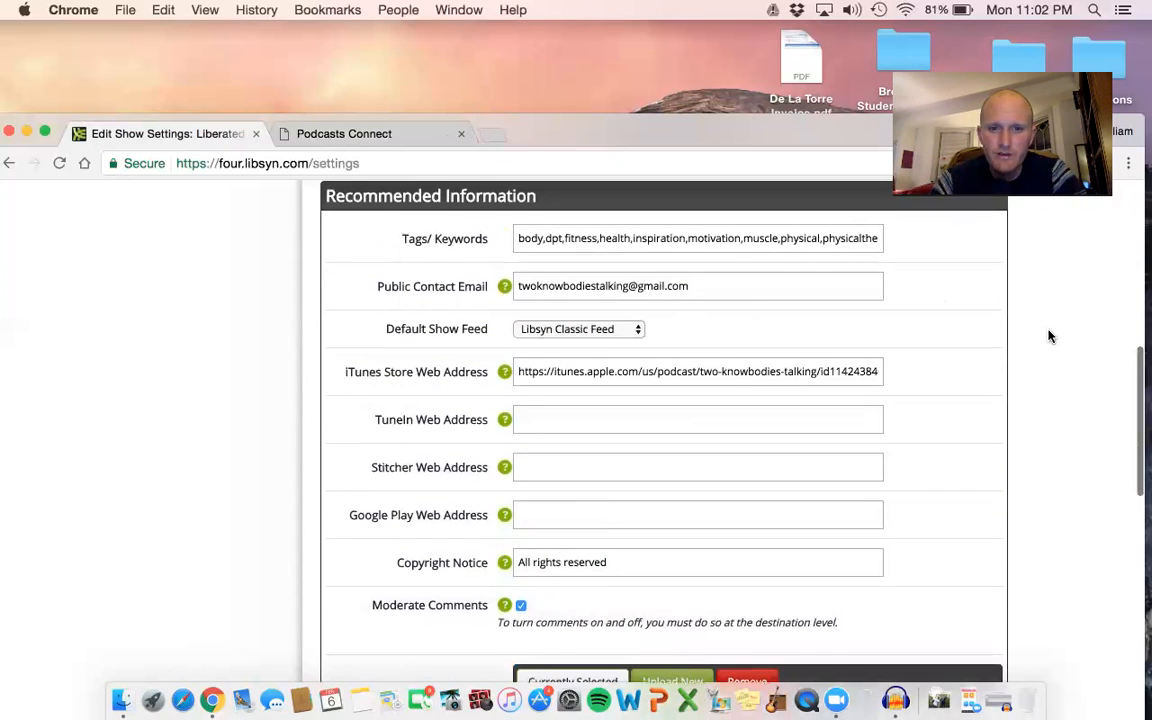
pyautogui.scroll(-1, 1049, 334)
pyautogui.scroll(-3, 909, 361)
pyautogui.scroll(3, 909, 361)
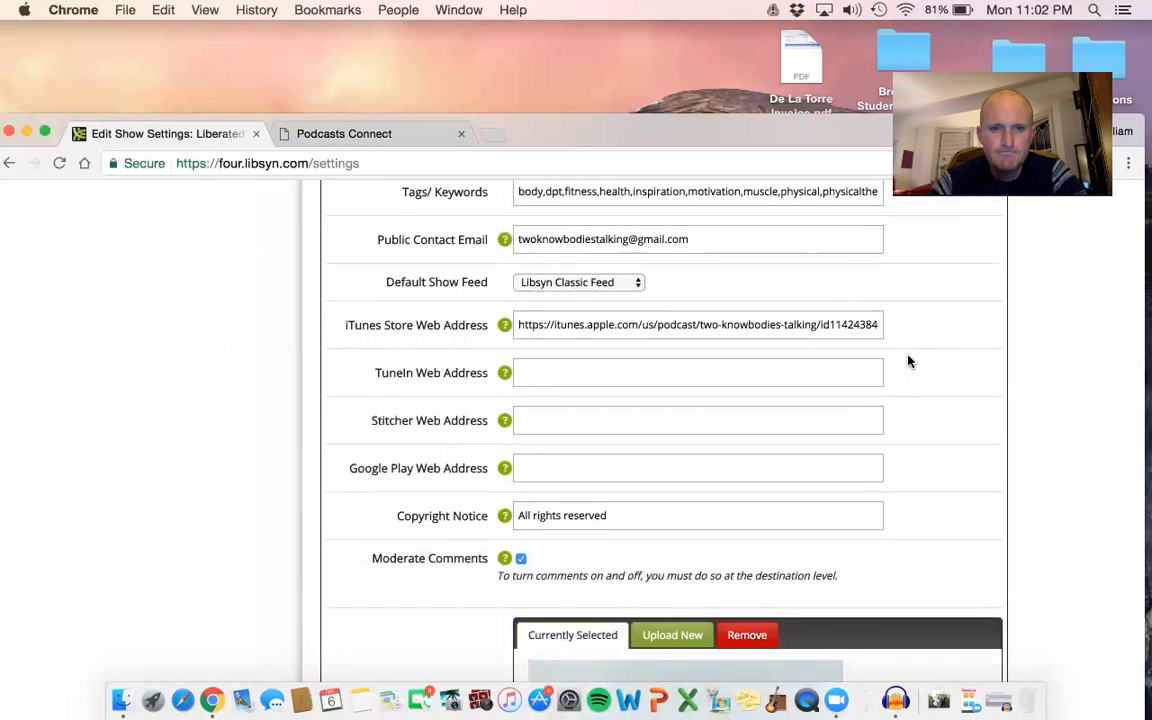
pyautogui.scroll(-5, 625, 334)
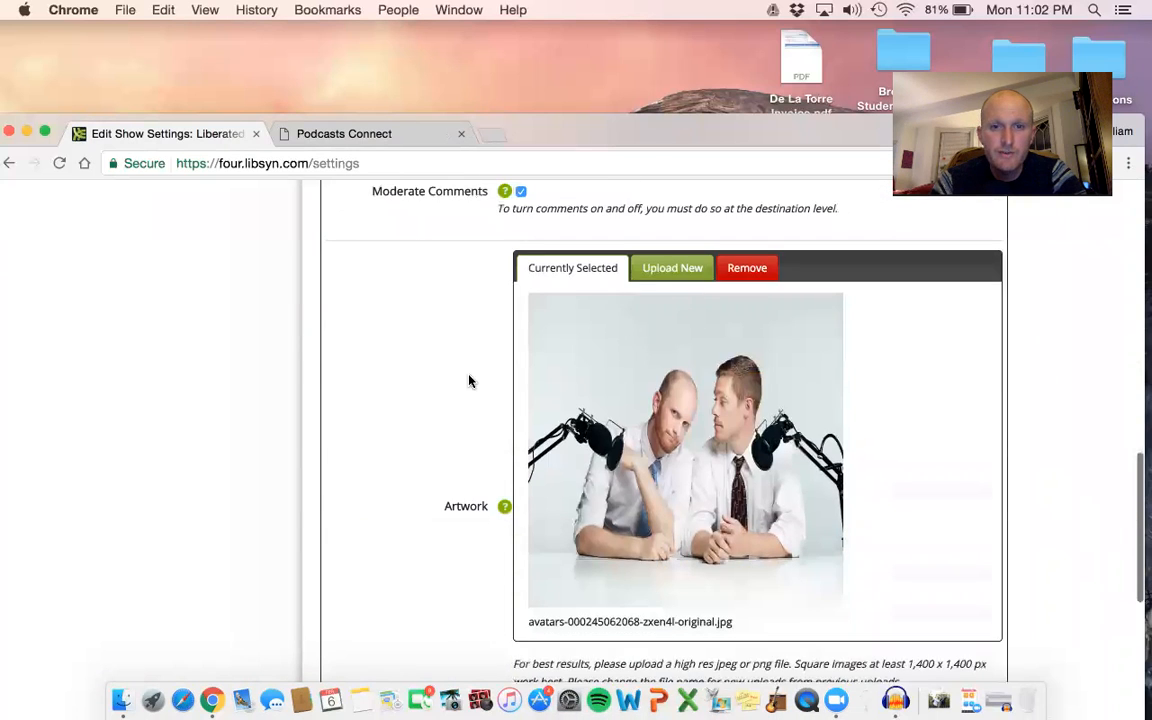
pyautogui.scroll(-1, 565, 469)
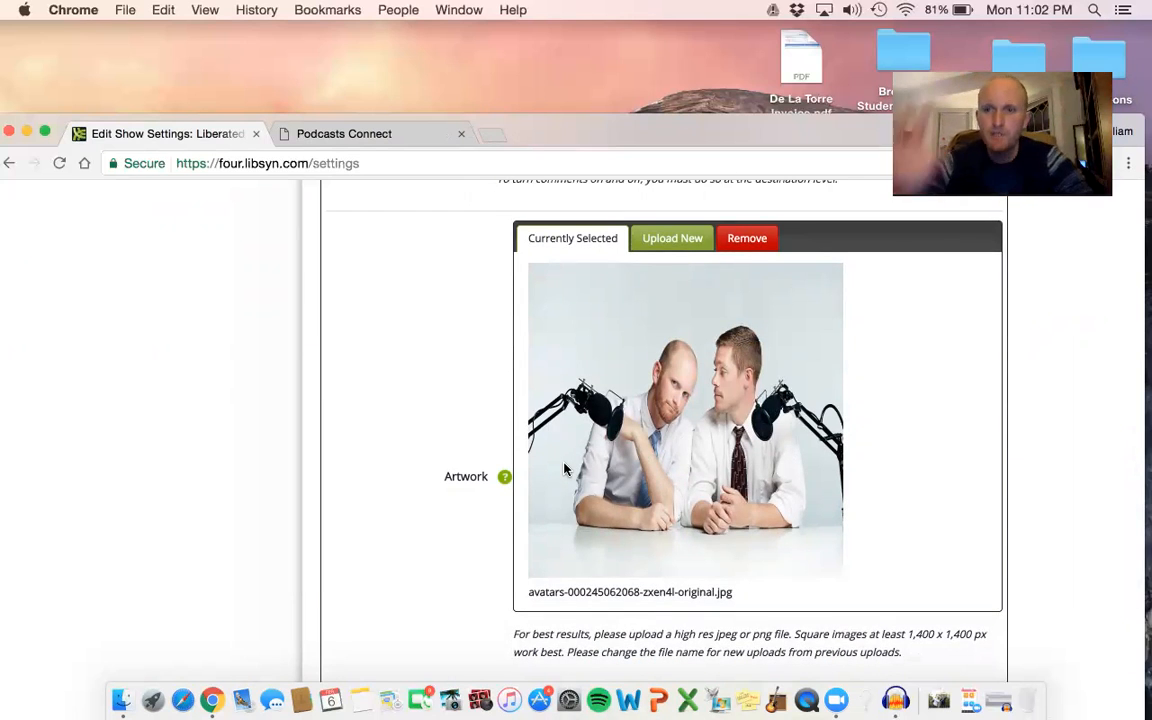
pyautogui.scroll(-1, 950, 444)
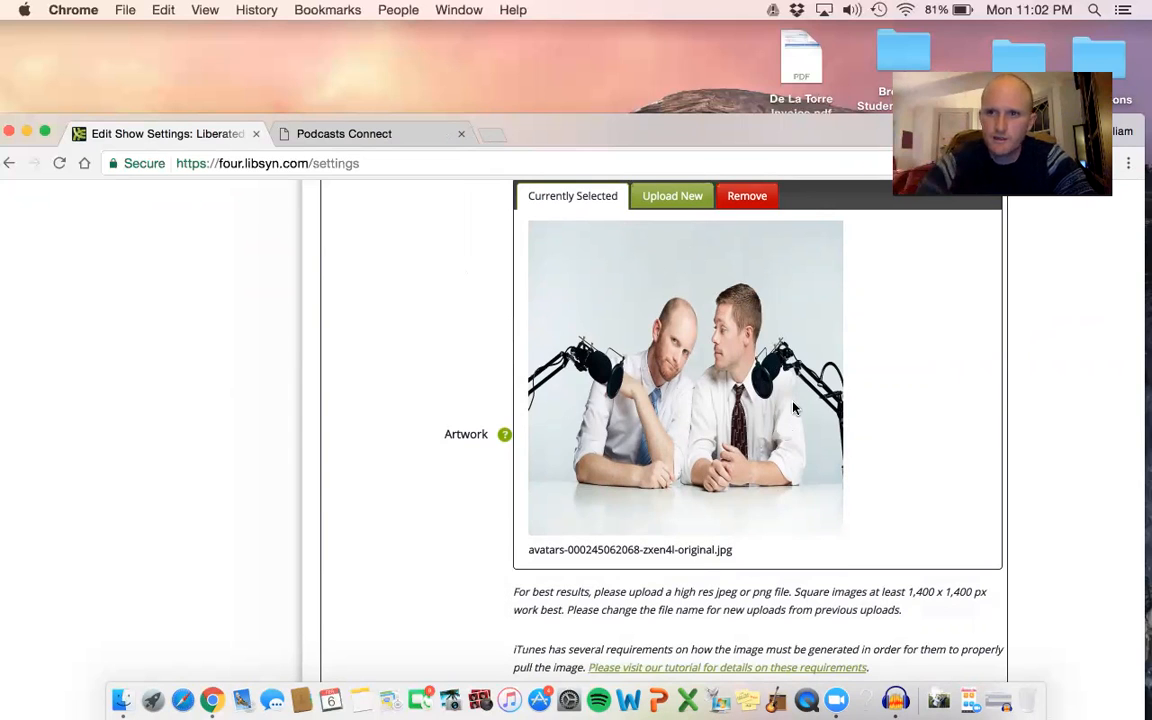
pyautogui.scroll(-10, 1073, 330)
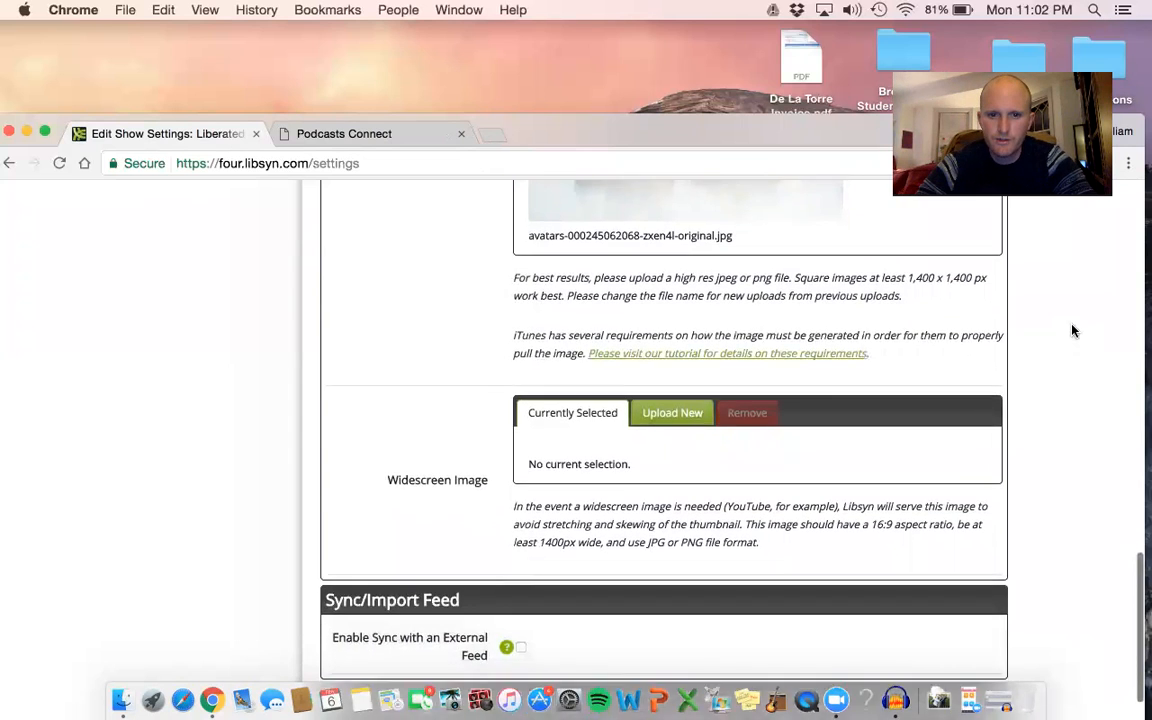
pyautogui.scroll(-1, 1073, 330)
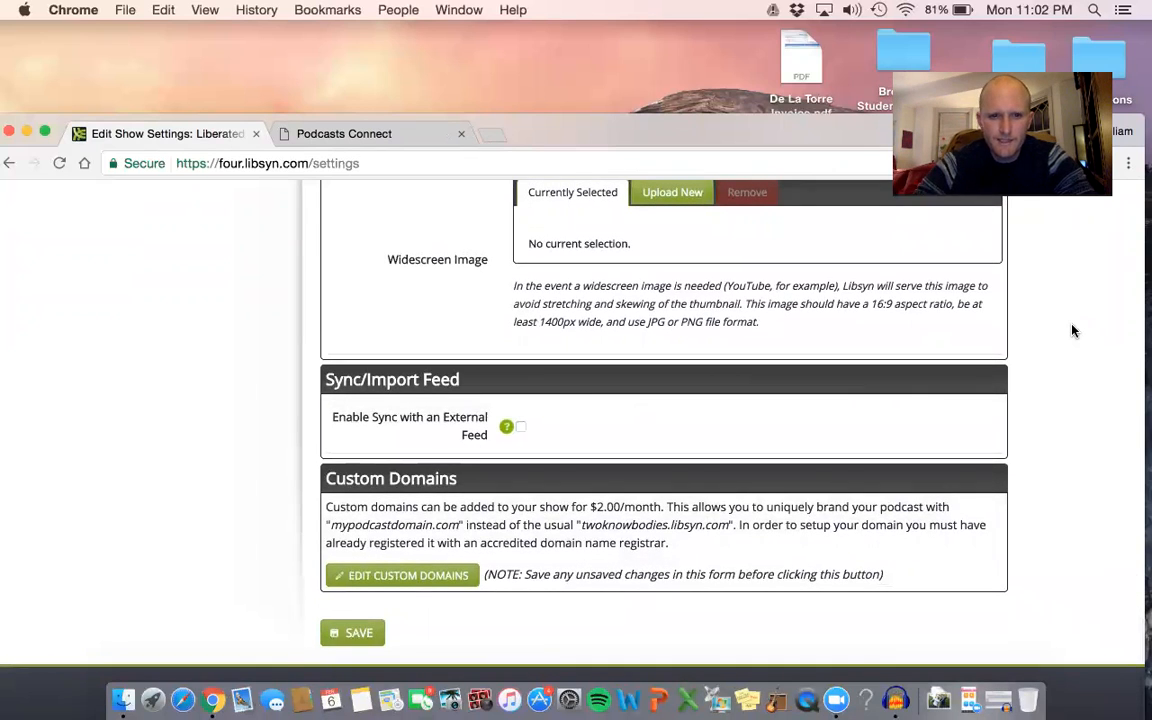
# Return to the required information in the show settings and look over the show title, slug, description and website address again.
pyautogui.scroll(20, 1073, 330)
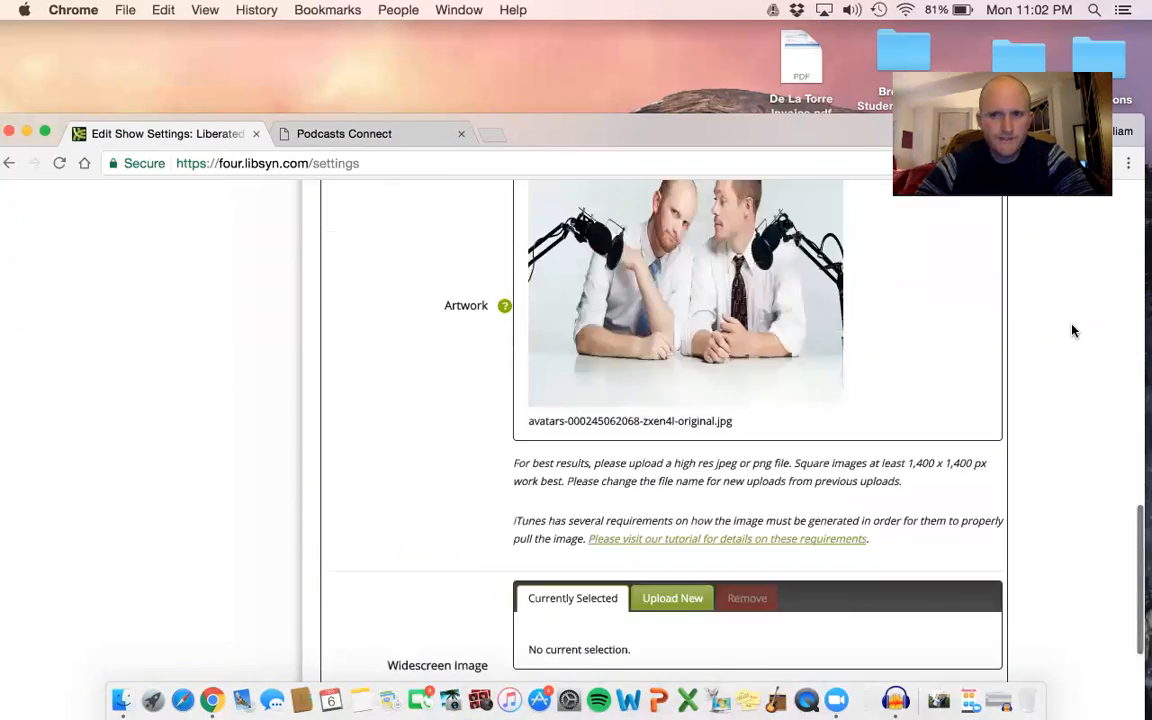
pyautogui.scroll(3, 1073, 330)
pyautogui.scroll(-2, 1073, 330)
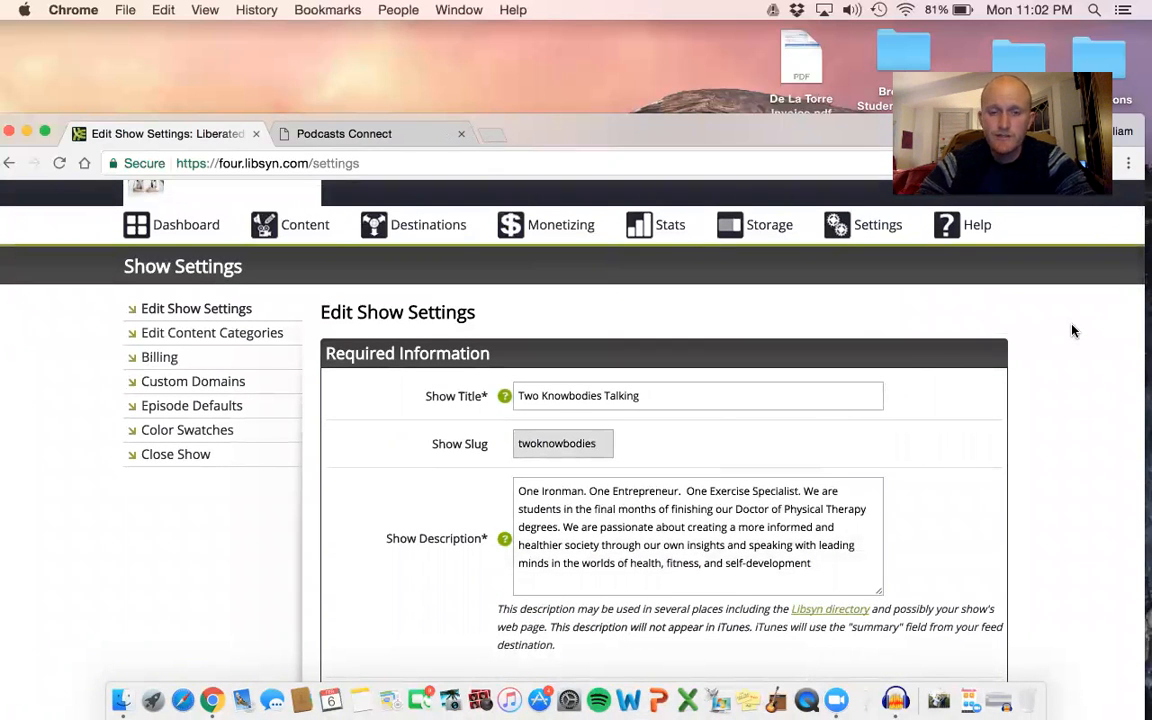
pyautogui.scroll(-1, 1073, 330)
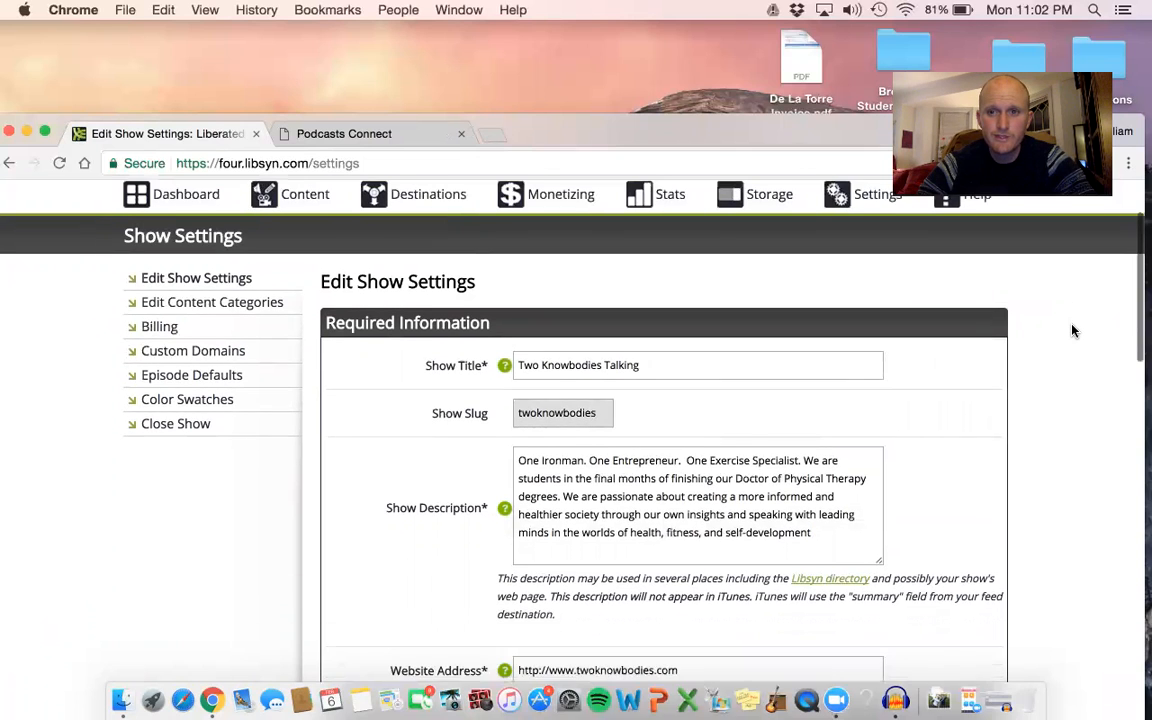
pyautogui.scroll(-1, 1073, 330)
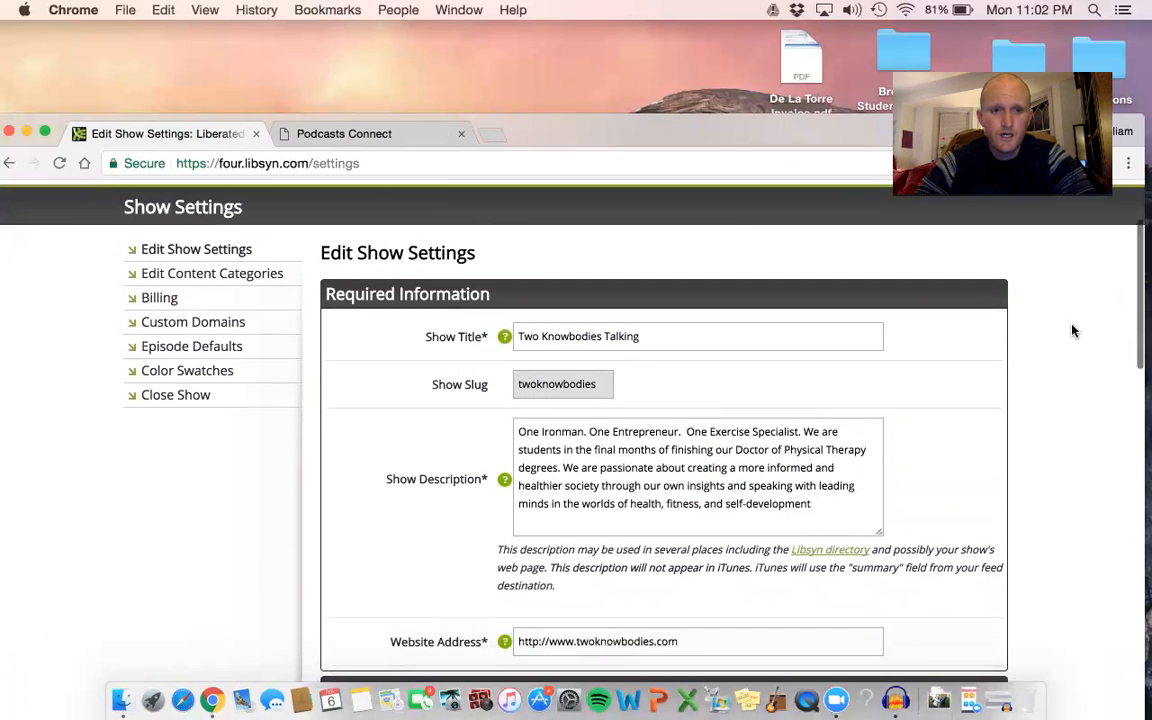
pyautogui.scroll(3, 1073, 330)
pyautogui.scroll(2, 1073, 330)
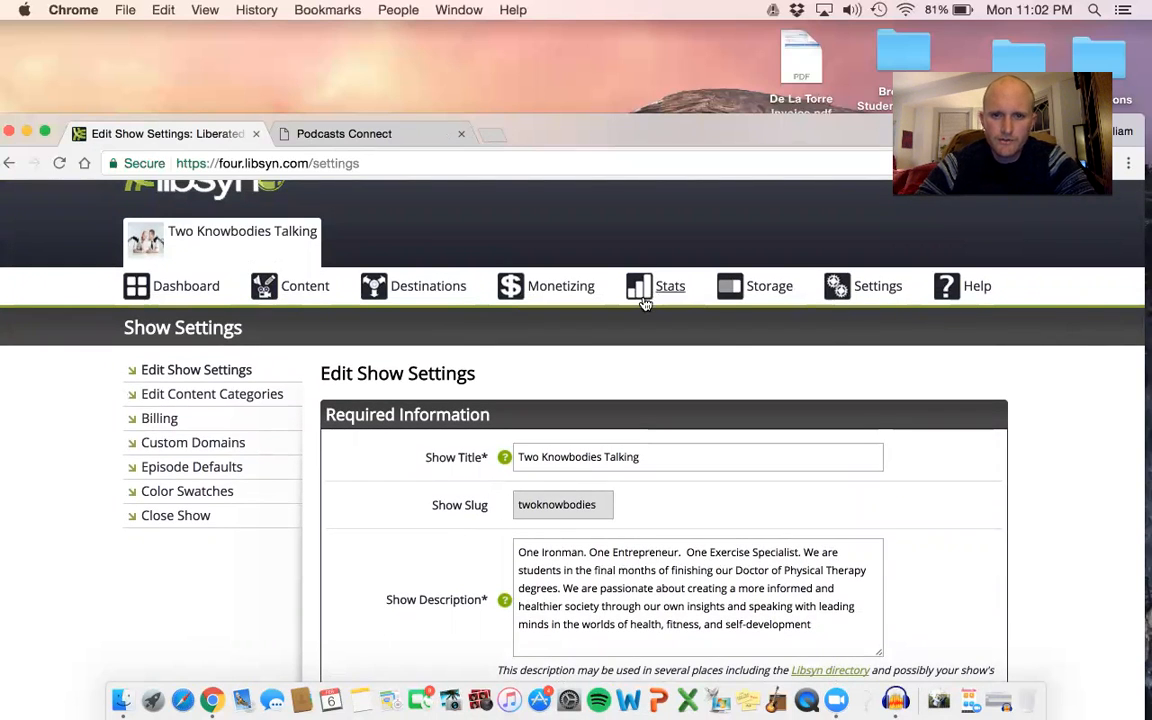
# Open the show's Storage page and review the storage quota usage, archive date and un-archived media.
pyautogui.moveTo(564, 290)
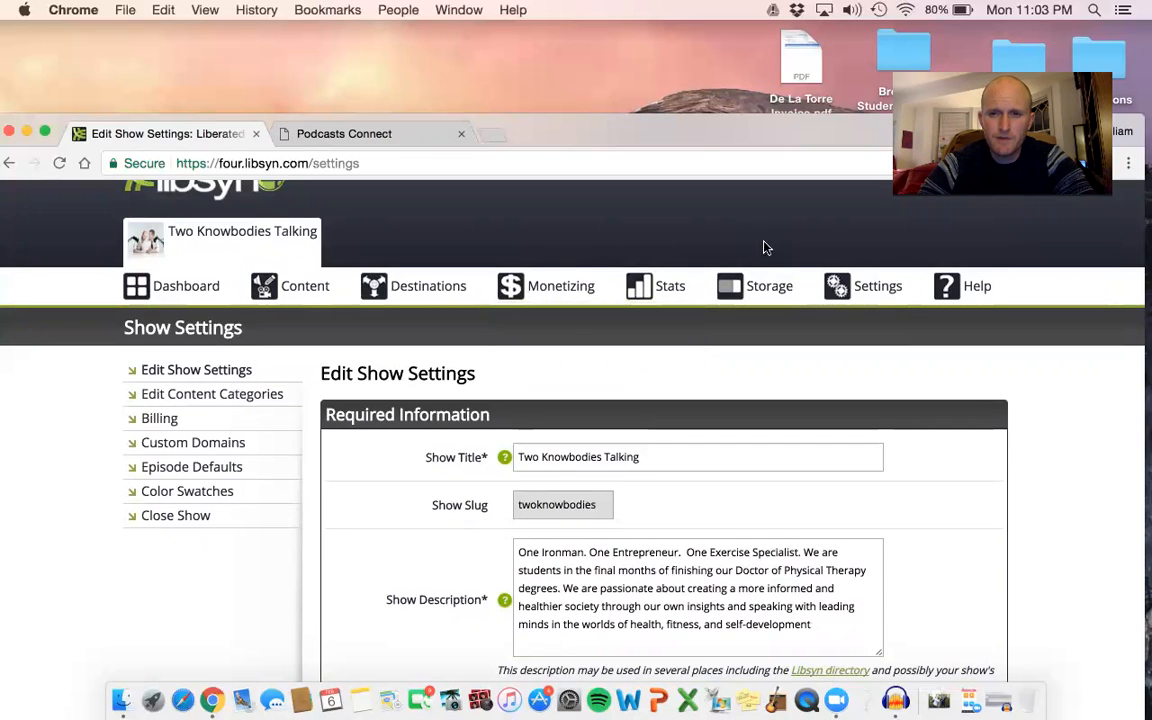
pyautogui.click(769, 290)
pyautogui.scroll(-4, 766, 291)
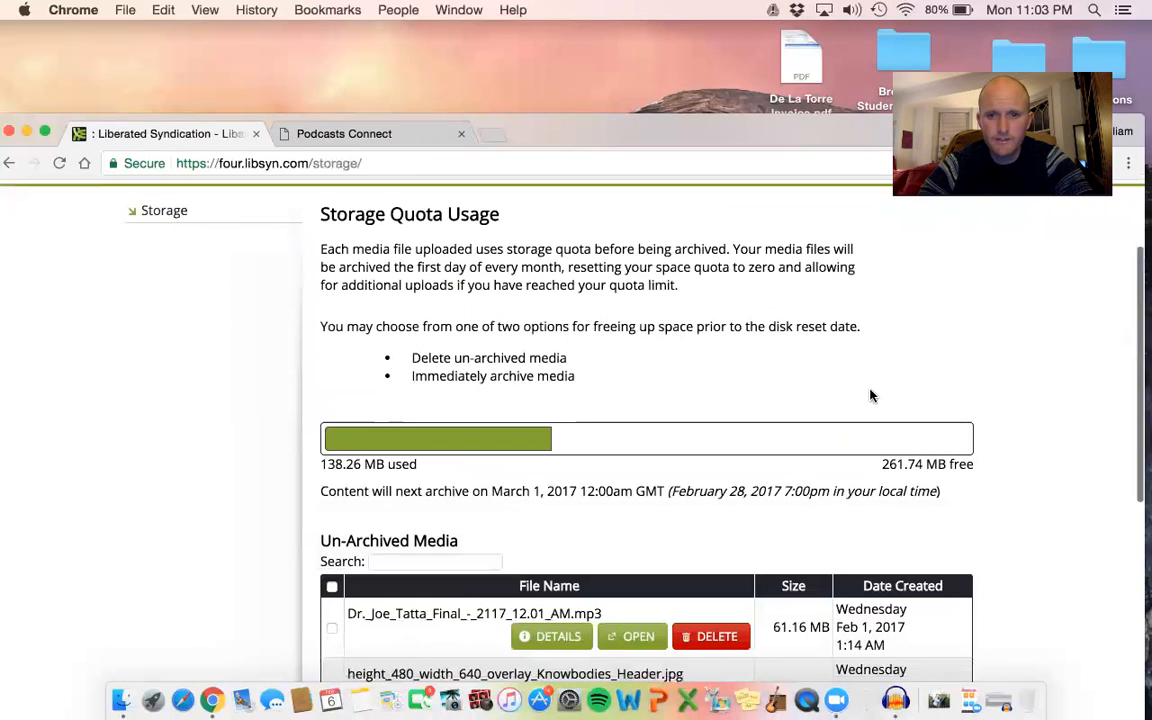
pyautogui.scroll(-1, 540, 395)
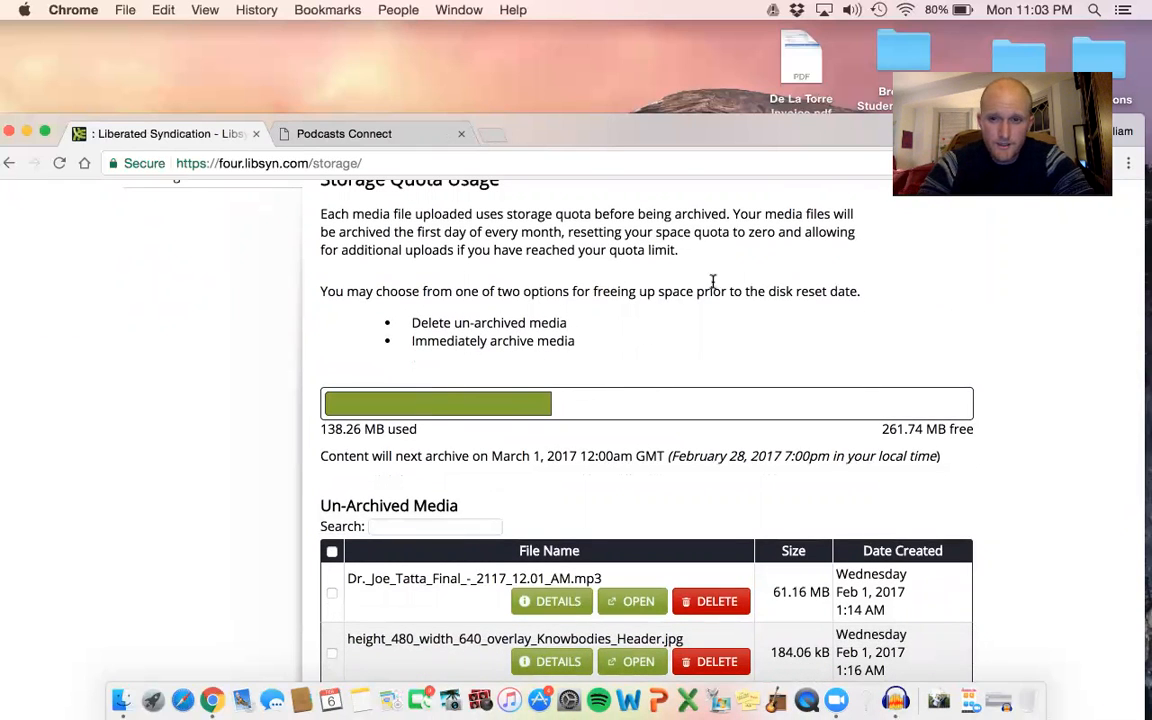
pyautogui.scroll(5, 725, 285)
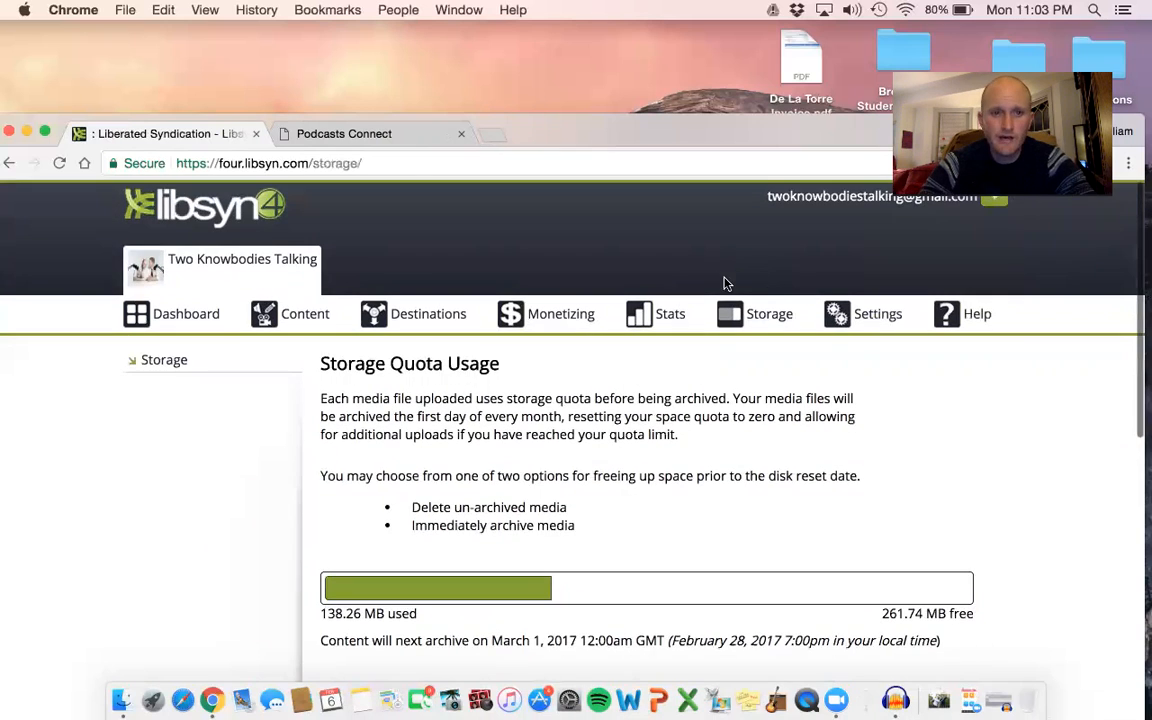
# Open the show's Dashboard and look over the messages, Quick Publish form and download stats snapshot.
pyautogui.click(177, 315)
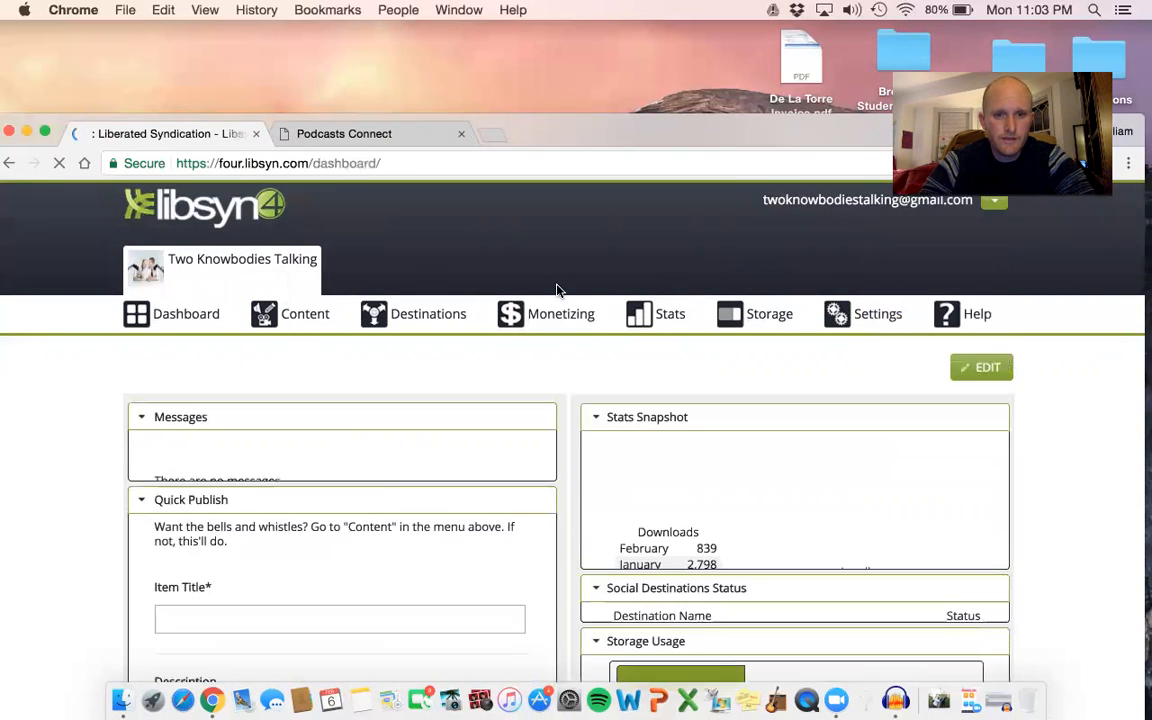
pyautogui.scroll(-2, 556, 290)
pyautogui.scroll(-4, 557, 290)
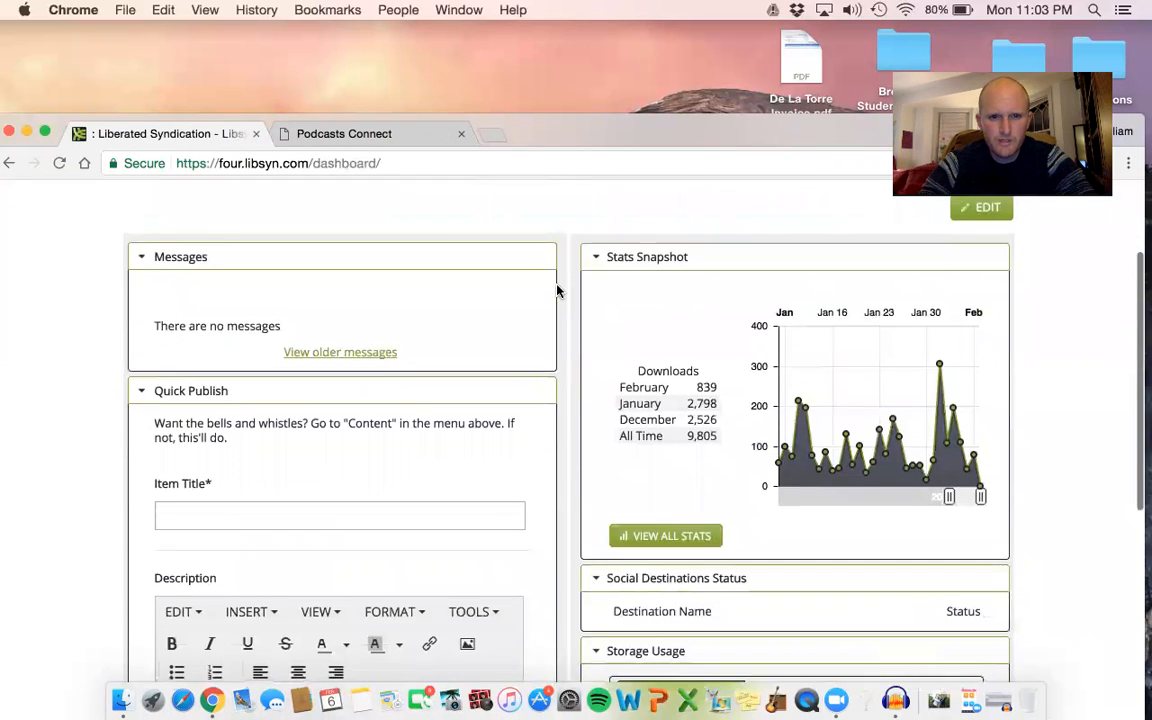
pyautogui.scroll(5, 557, 290)
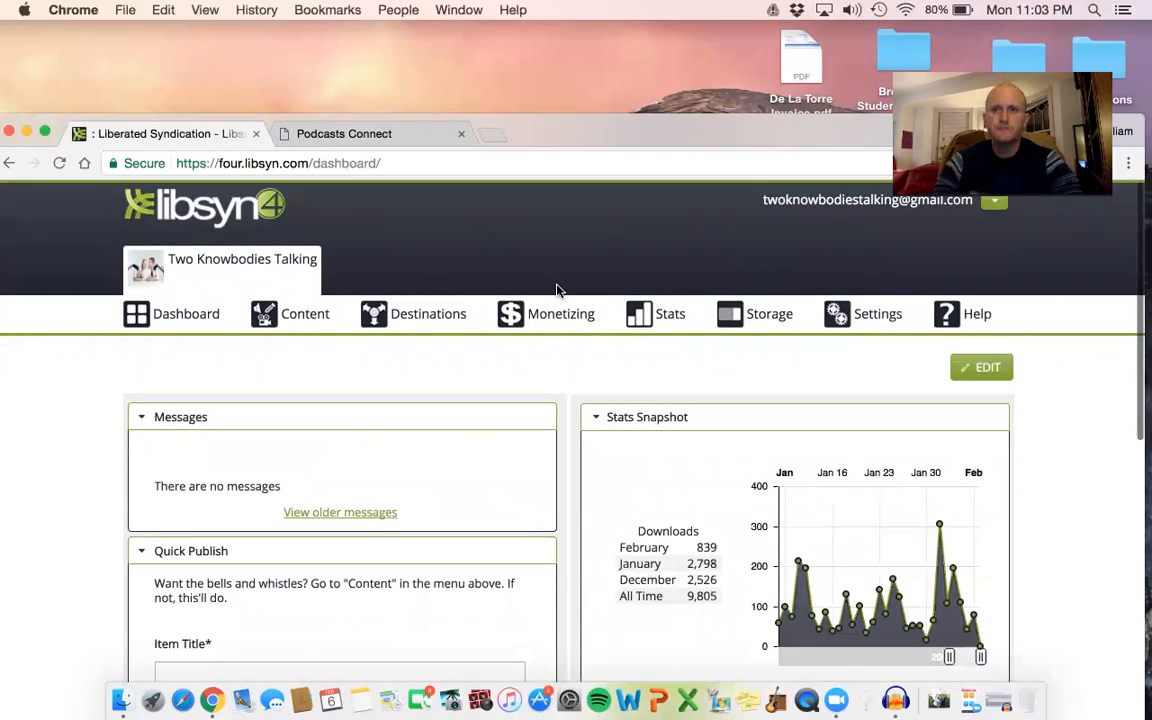